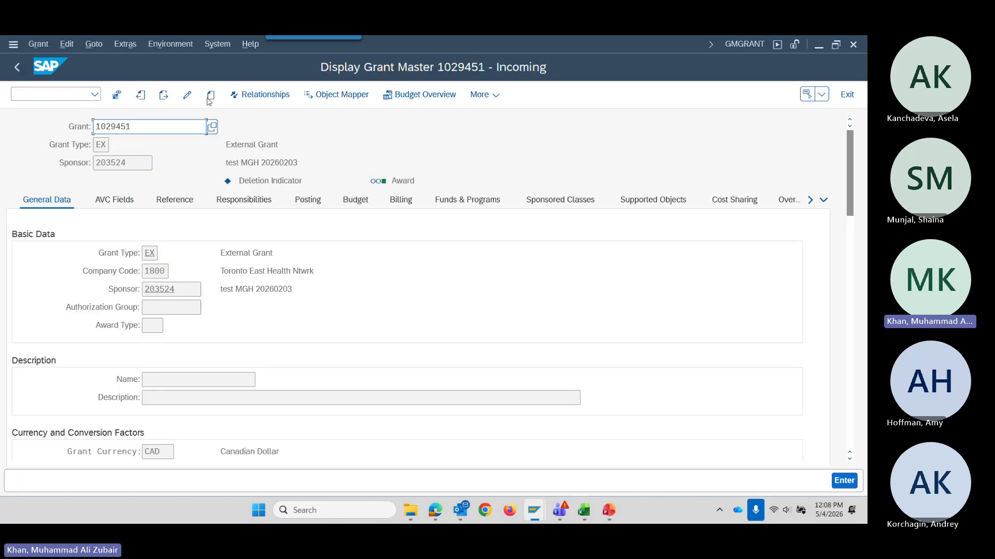
Start a new grant master of type EX for the same sponsor, copied from grant 1029451, and review its general data.
left_click(210, 95)
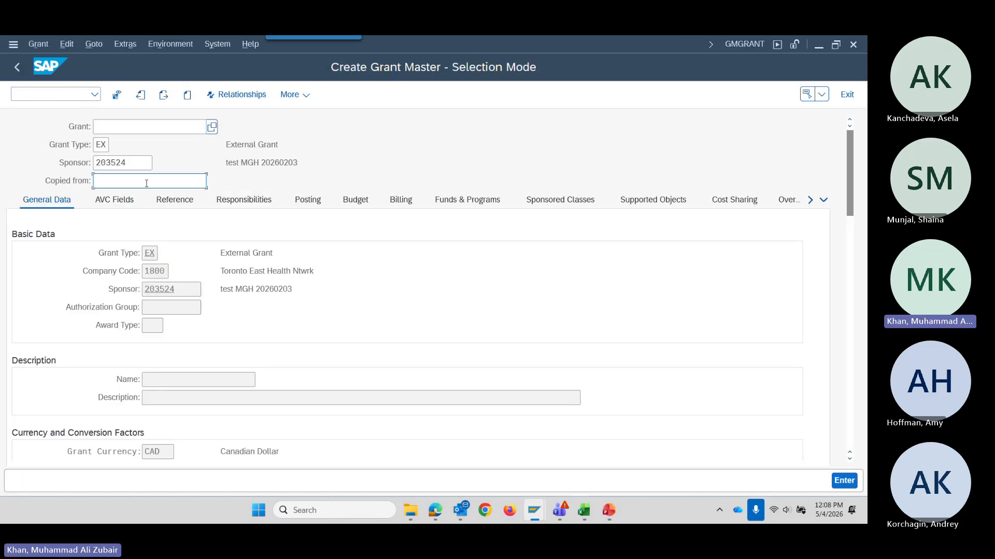
type("1029451")
key("Return")
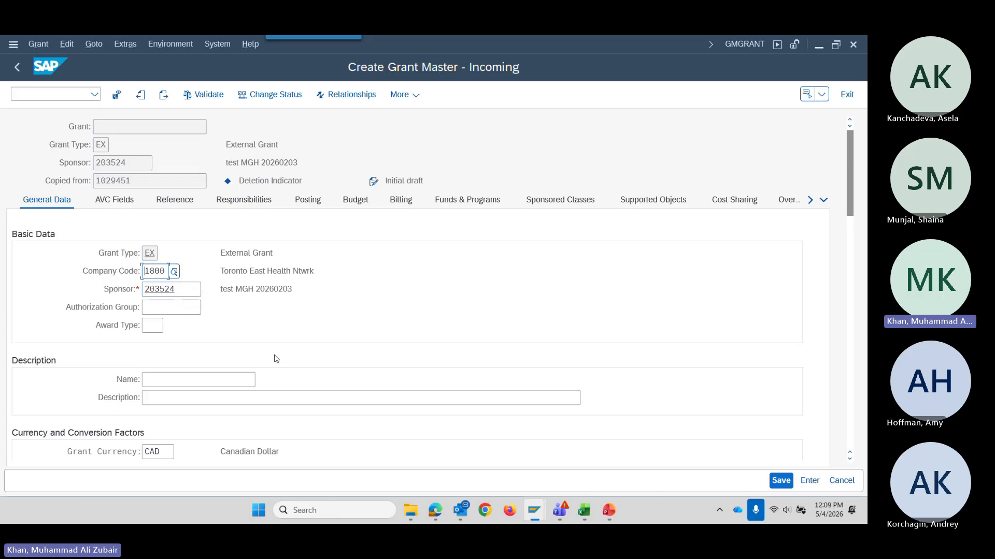
scroll(217, 352, "down", 10)
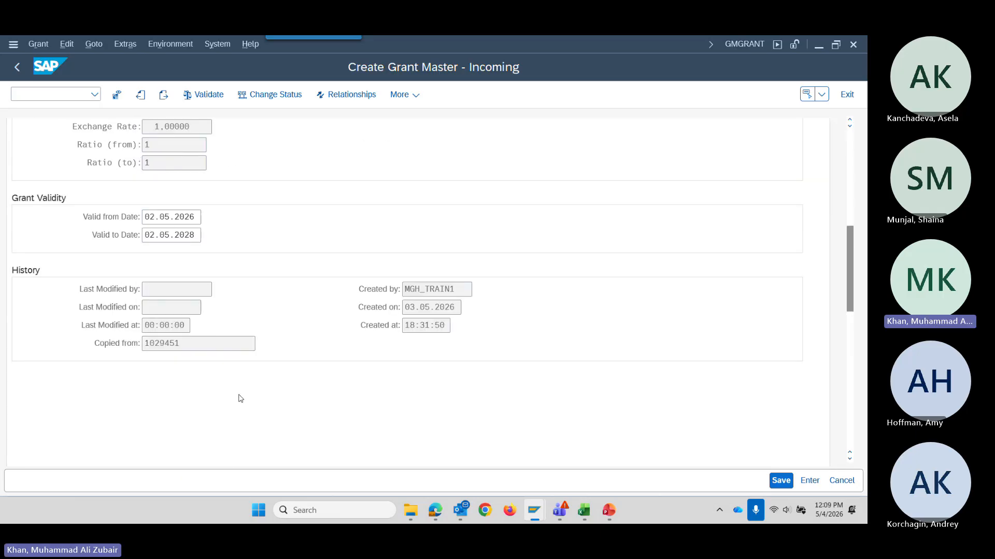
scroll(241, 398, "up", 10)
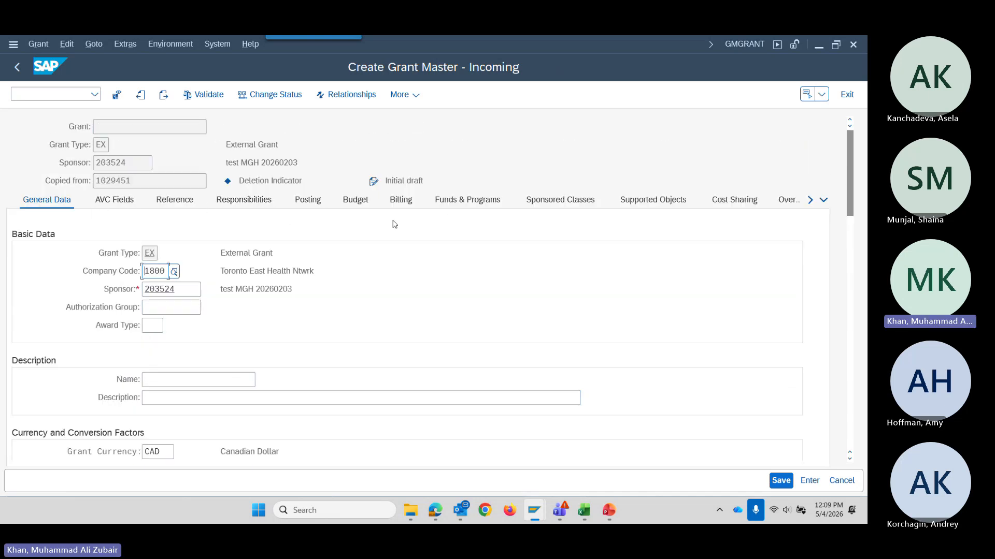
Review the grant's budget validity data and change the grant status to Award.
left_click(351, 205)
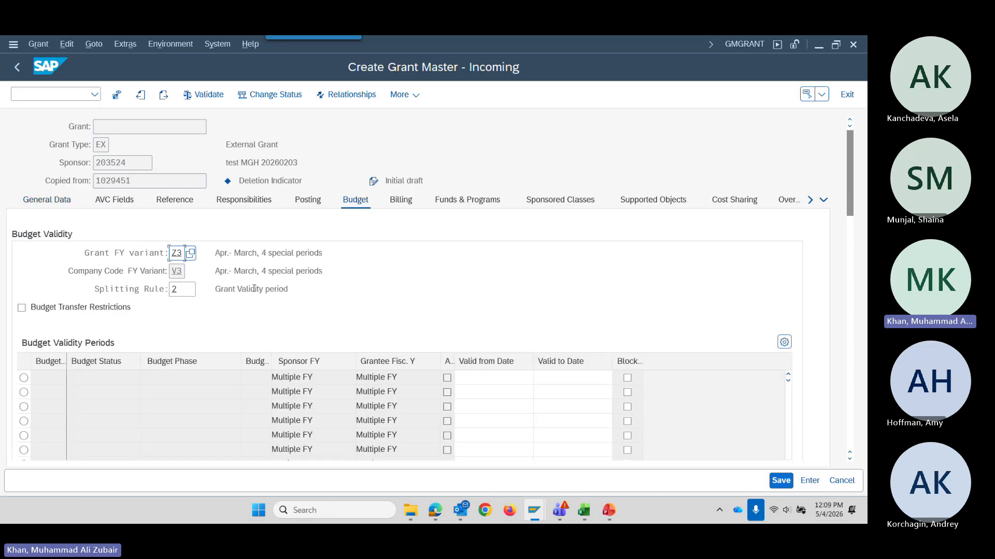
left_click(279, 101)
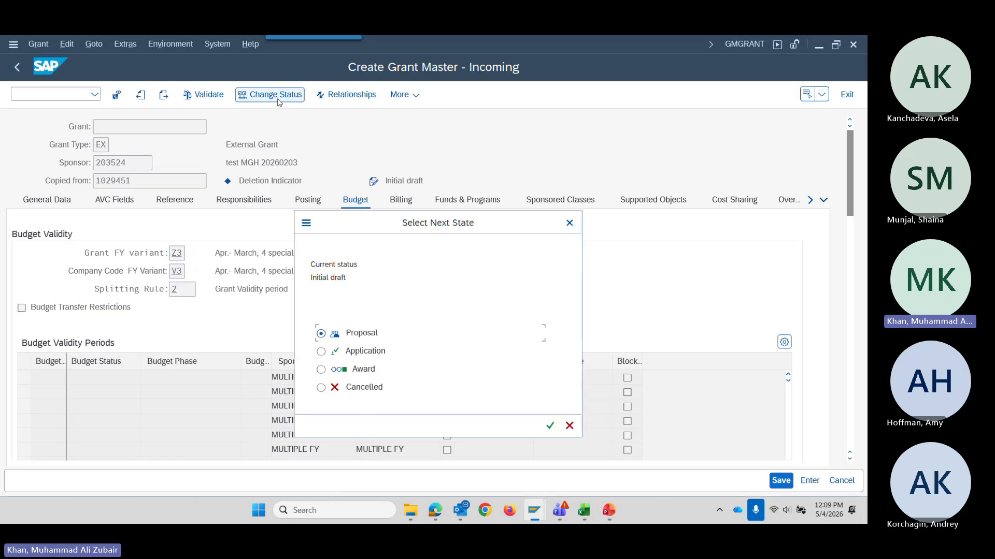
left_click(321, 369)
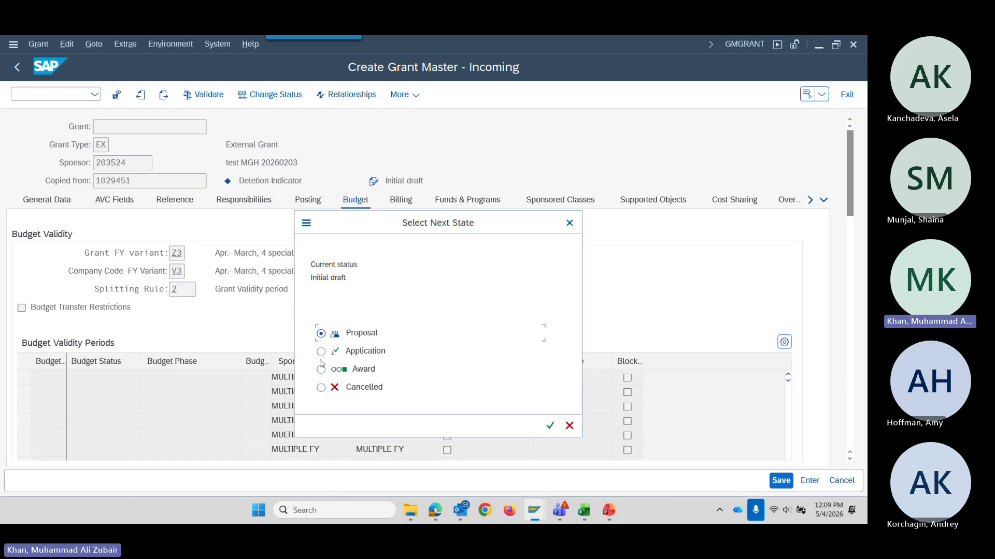
left_click(544, 426)
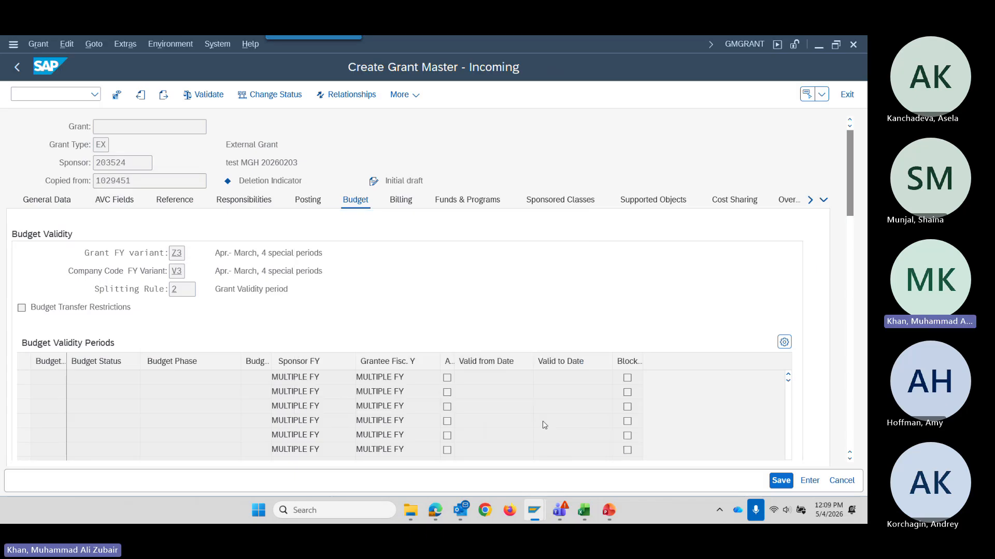
Review the grant's sponsored classes, and examine the classes, external fund amounts and 10% IDC formula on the Excel IDC sheet.
left_click(559, 207)
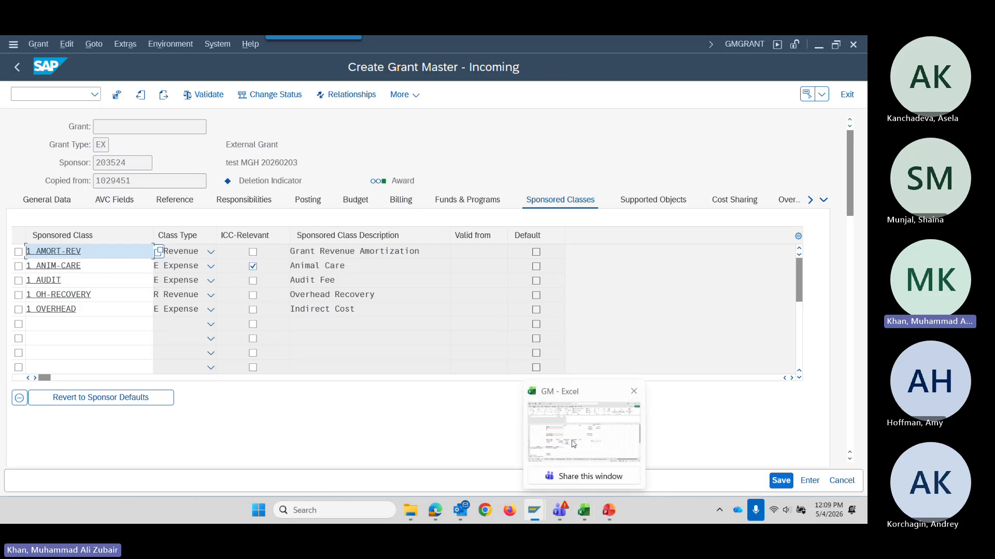
left_click(580, 414)
left_click(167, 347)
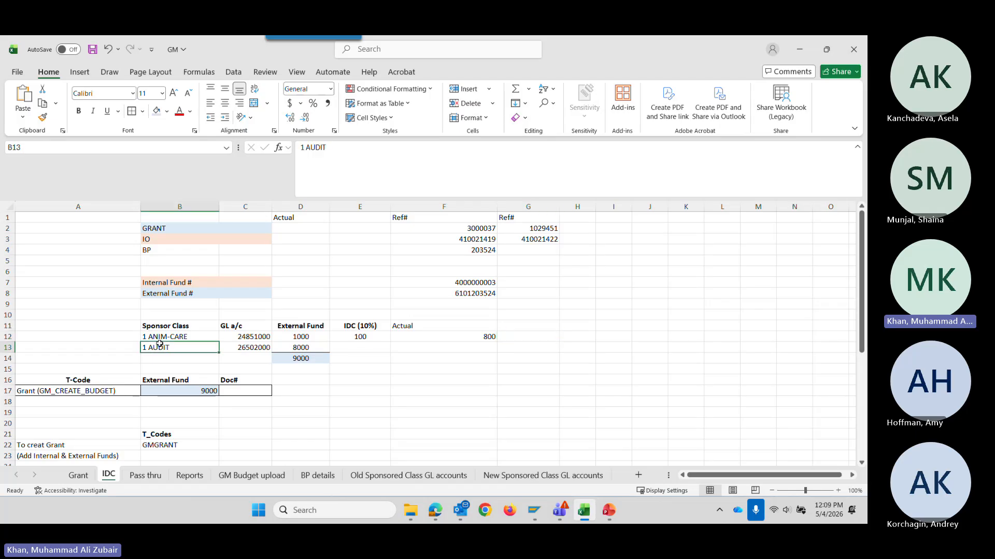
left_click_drag(170, 337, 305, 355)
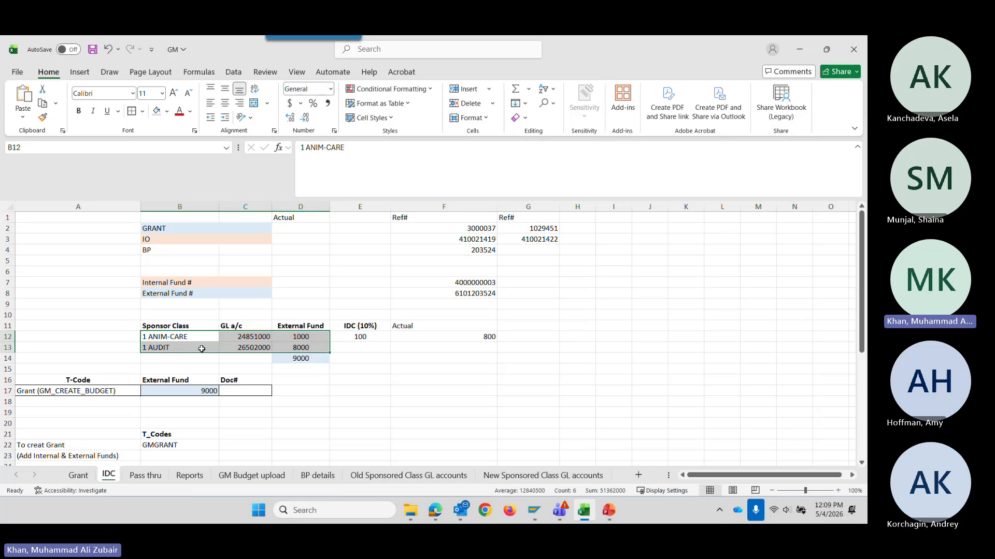
left_click(366, 340)
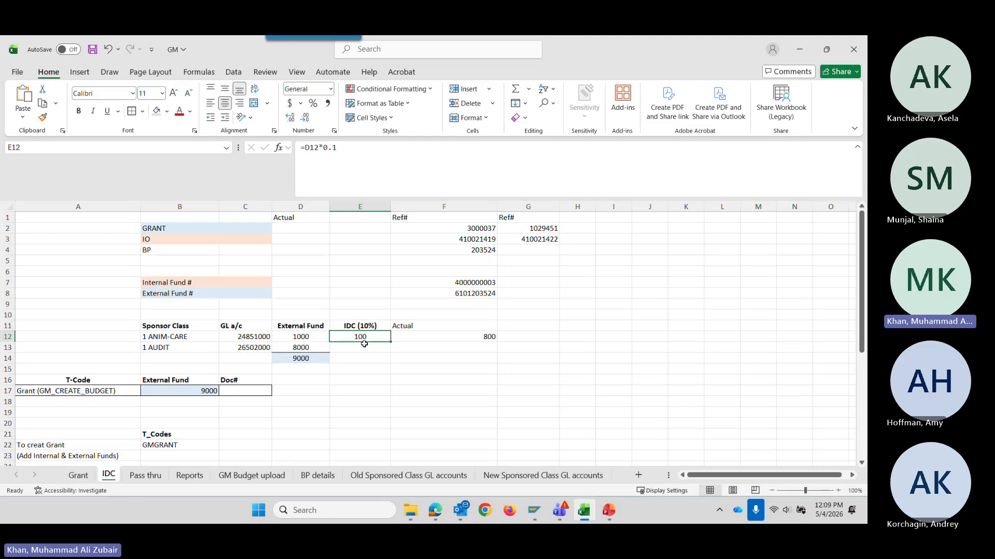
left_click(183, 337)
left_click_drag(183, 337, 249, 337)
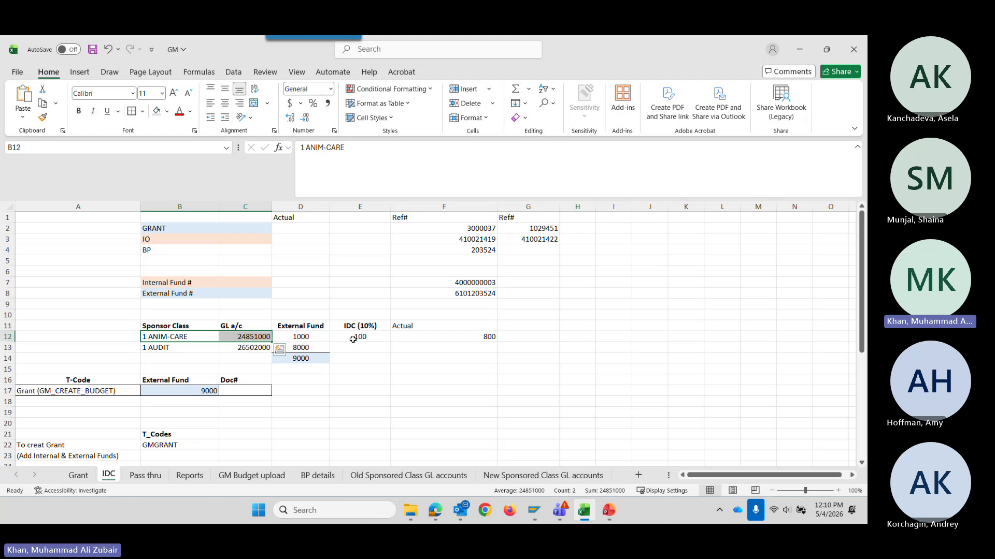
left_click(321, 341)
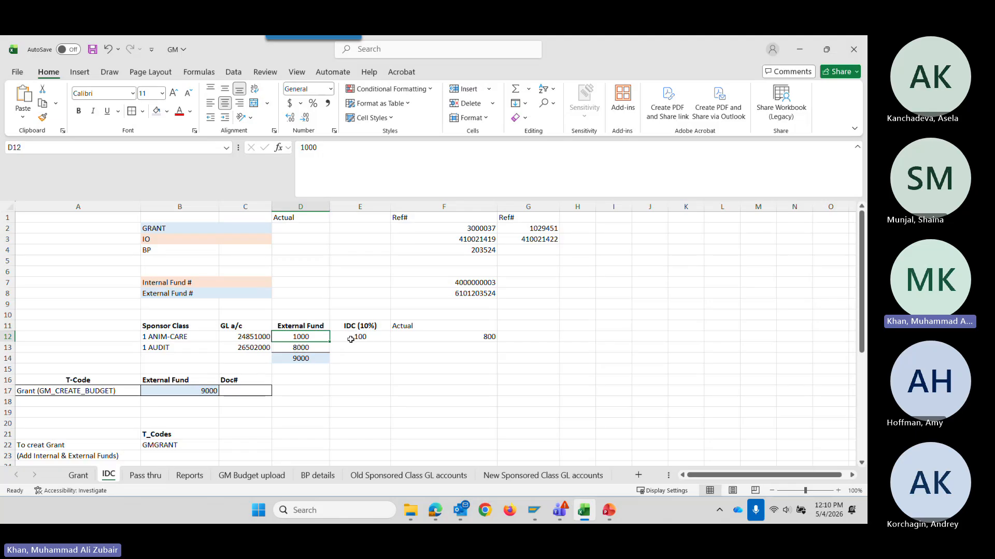
Switch between SAP and Excel to compare the ICC-relevant setting of 1 ANIM-CARE with its external fund and IDC amounts.
key("alt+Tab")
left_click(252, 266)
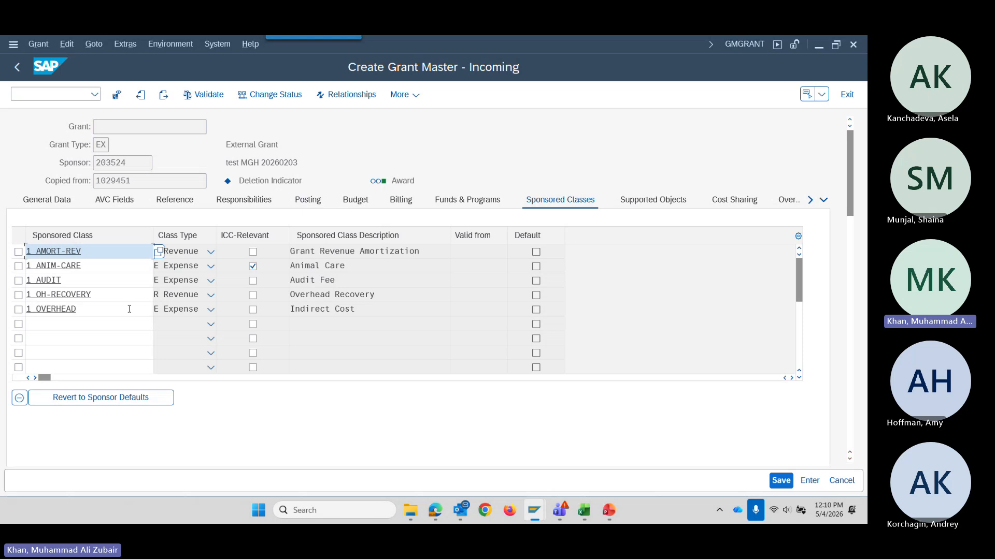
key("alt+Tab")
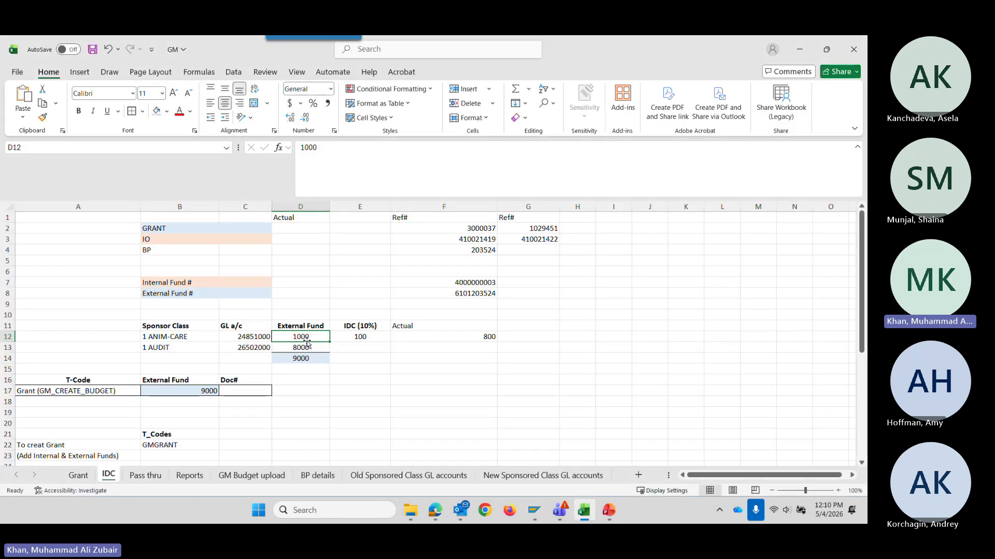
key("alt+Tab")
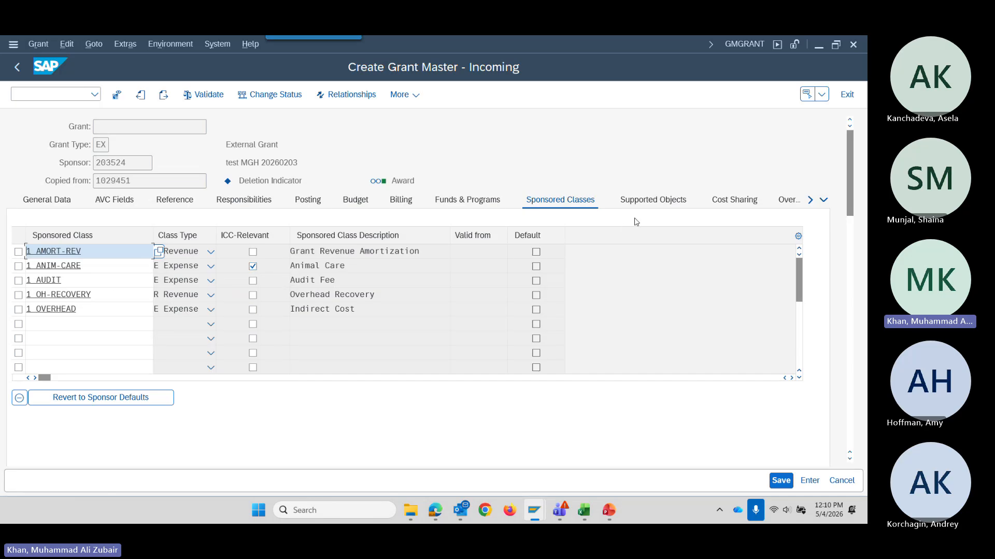
Set the indirect rate to 10 in the overhead cost record for program PRG100042 and sponsored class 1 ANIM-CARE.
left_click(644, 204)
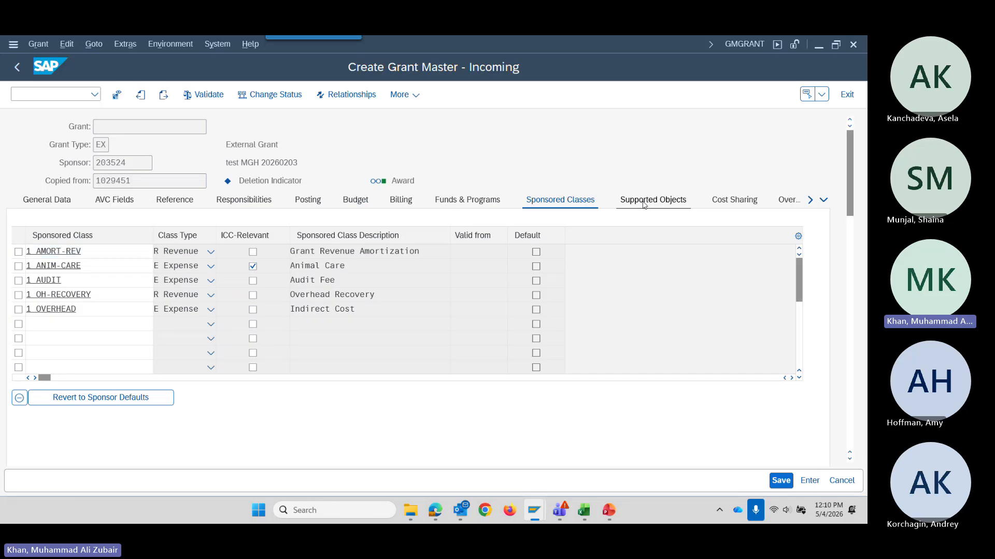
left_click(738, 203)
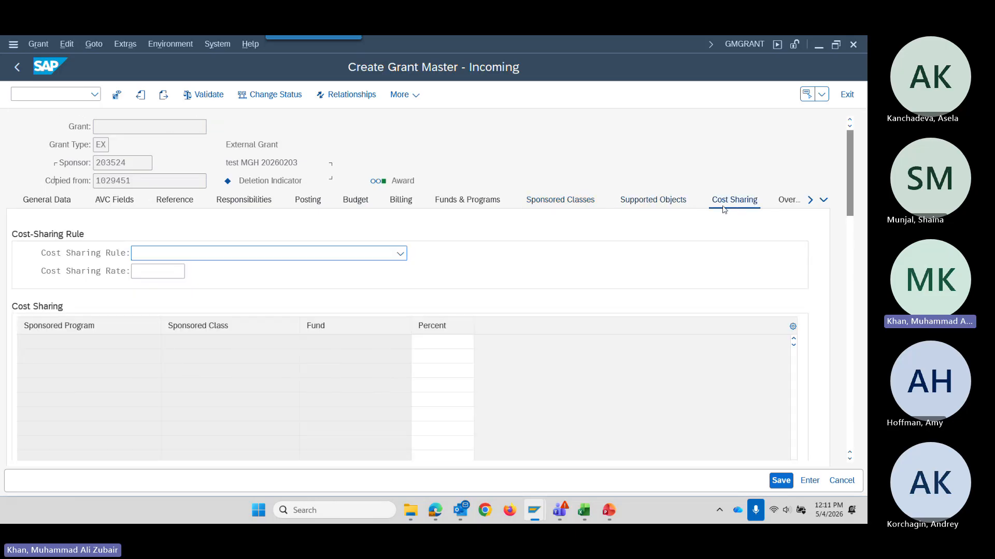
left_click(784, 204)
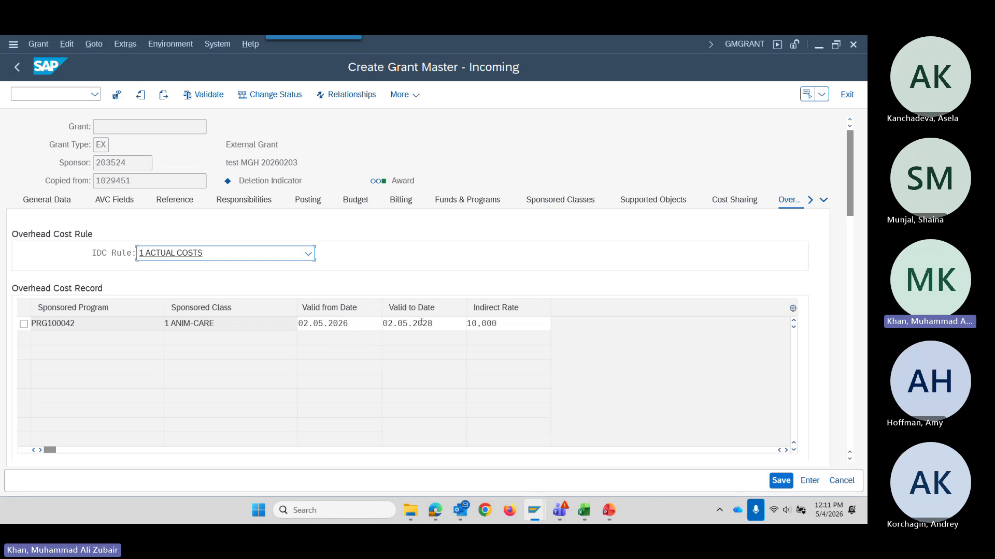
left_click(507, 323)
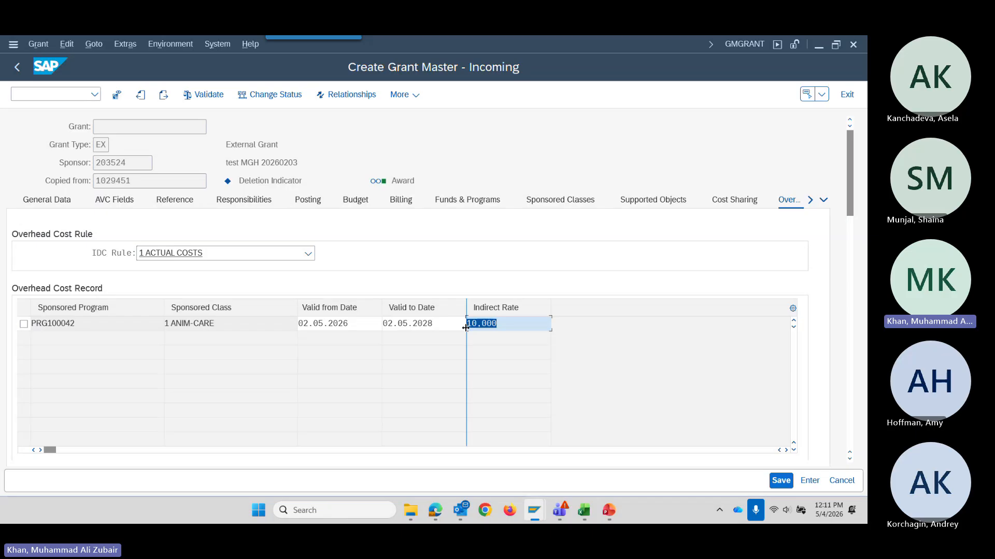
type("10")
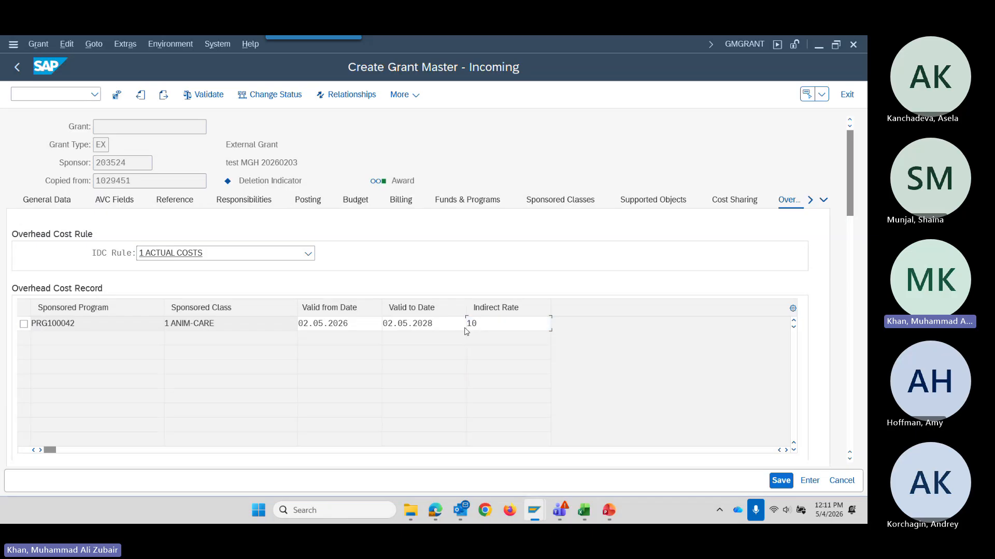
key("Return")
Open the grant's overhead cost limits and examine the IDC cap for the validity period.
left_click(810, 200)
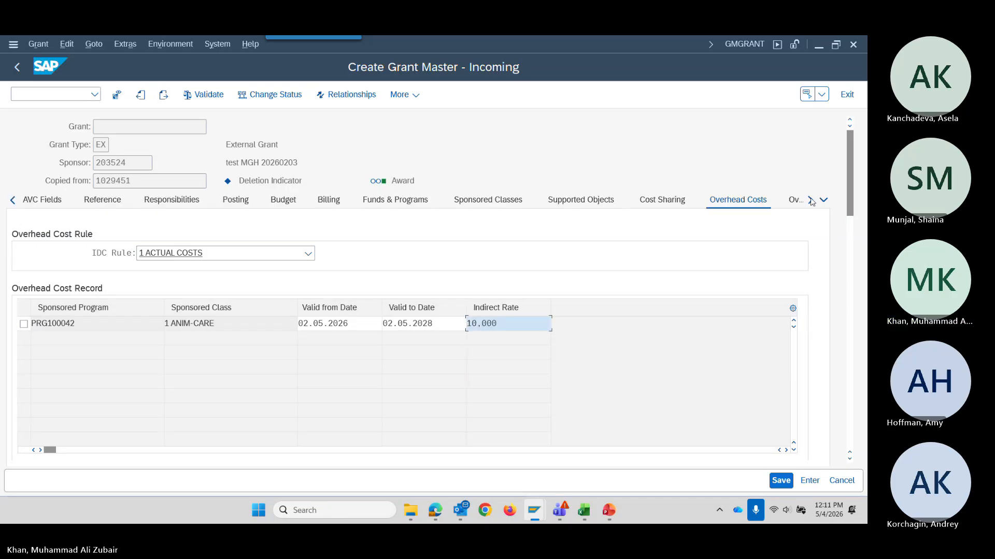
left_click(796, 201)
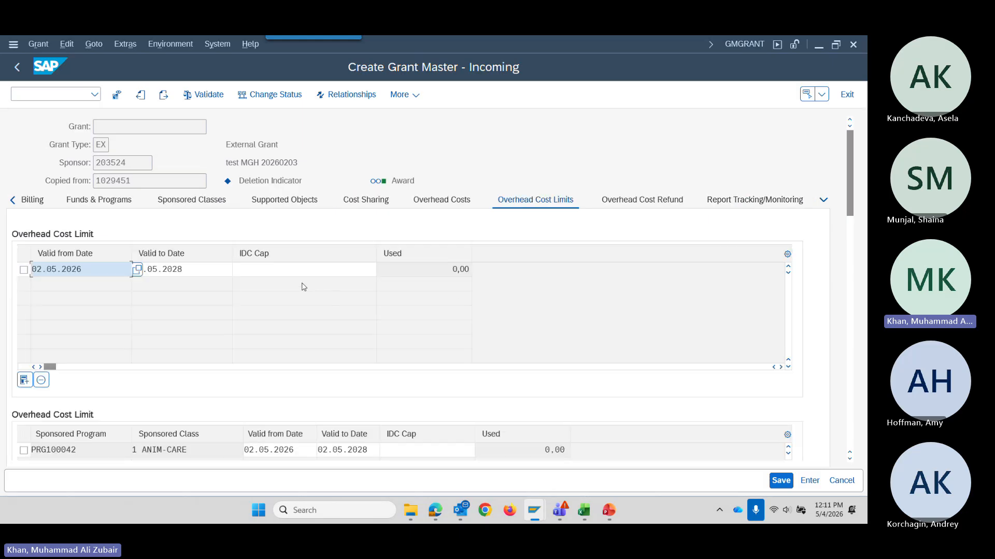
left_click(299, 271)
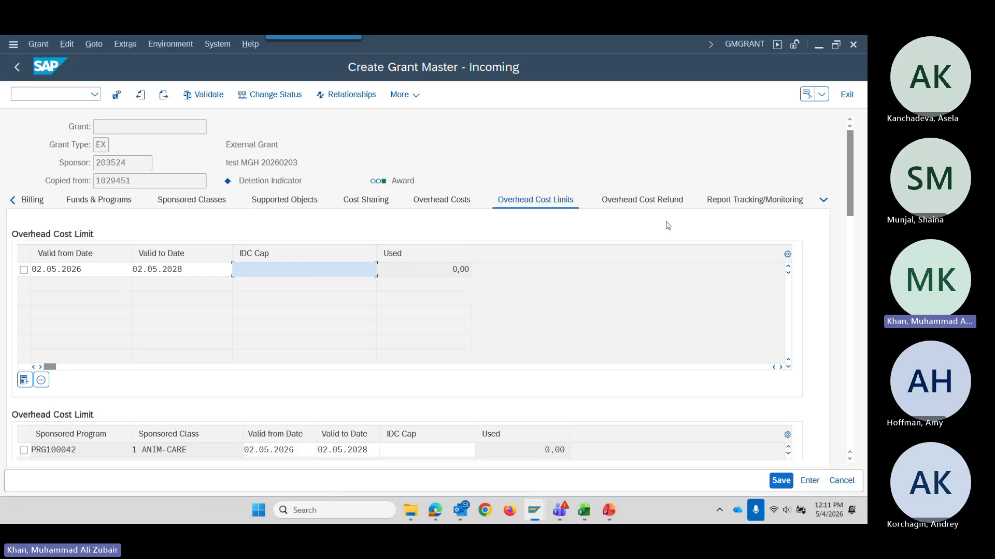
Switch to Excel and make the GMIDCPOST transaction code in cell B29 of the IDC sheet red.
key("alt+Tab")
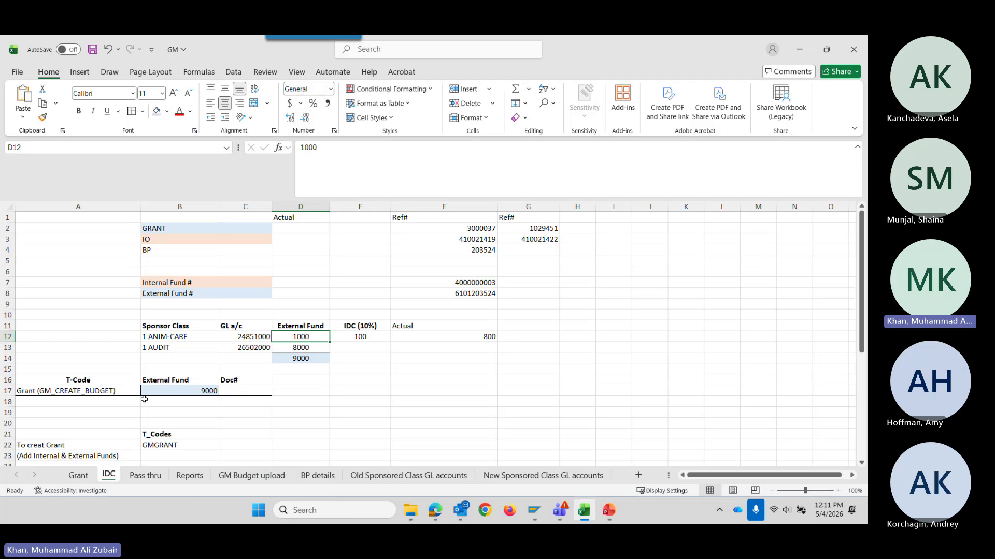
scroll(162, 382, "down", 3)
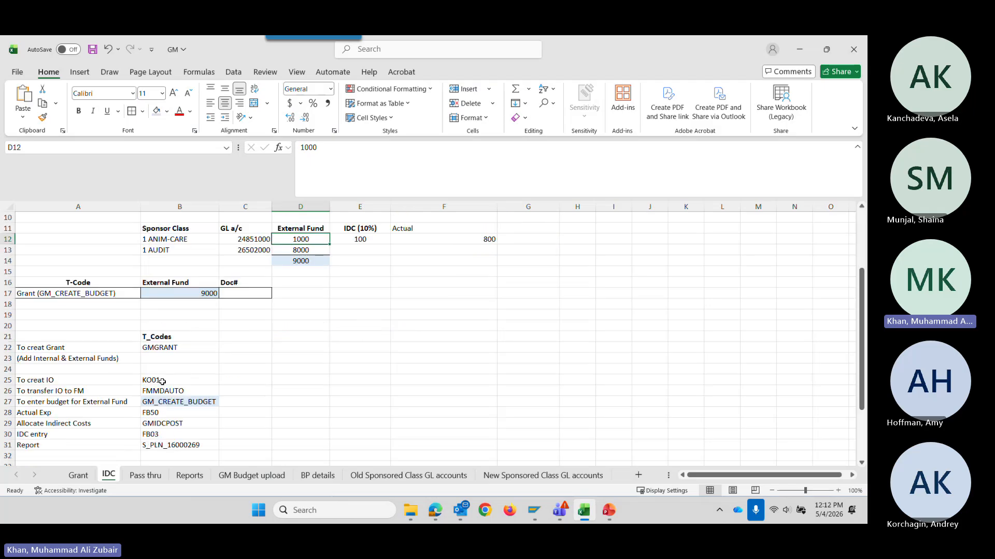
scroll(114, 368, "down", 1)
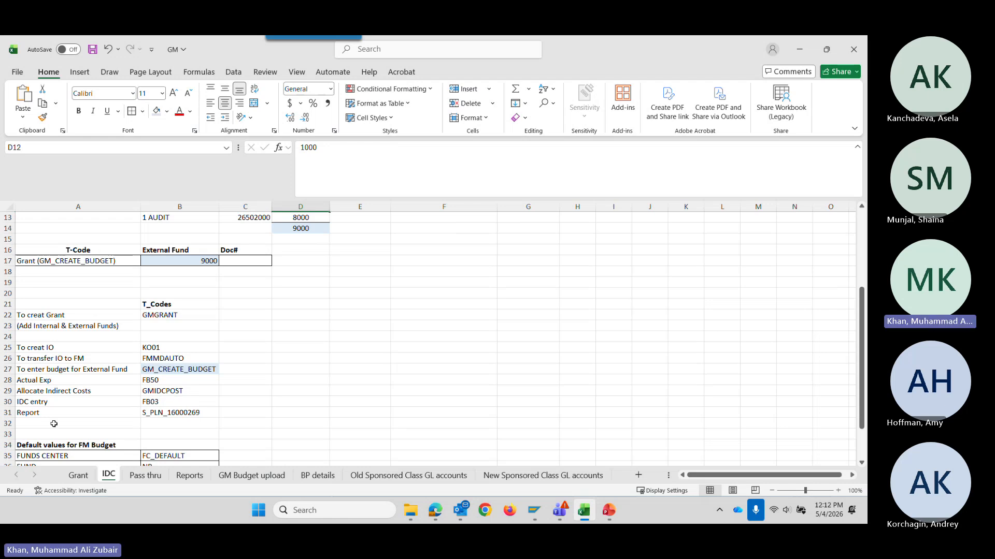
left_click(47, 390)
left_click(159, 392)
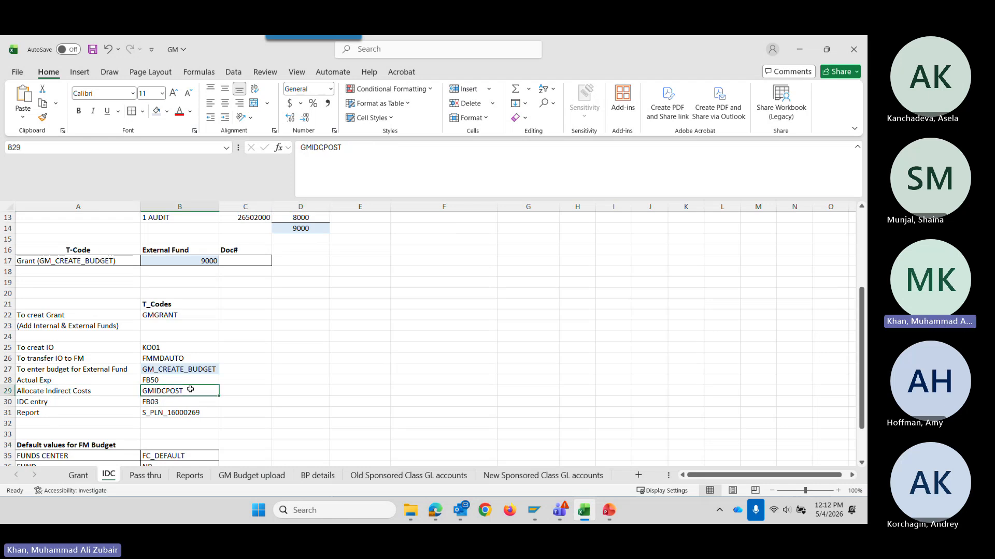
left_click(181, 115)
left_click(226, 394)
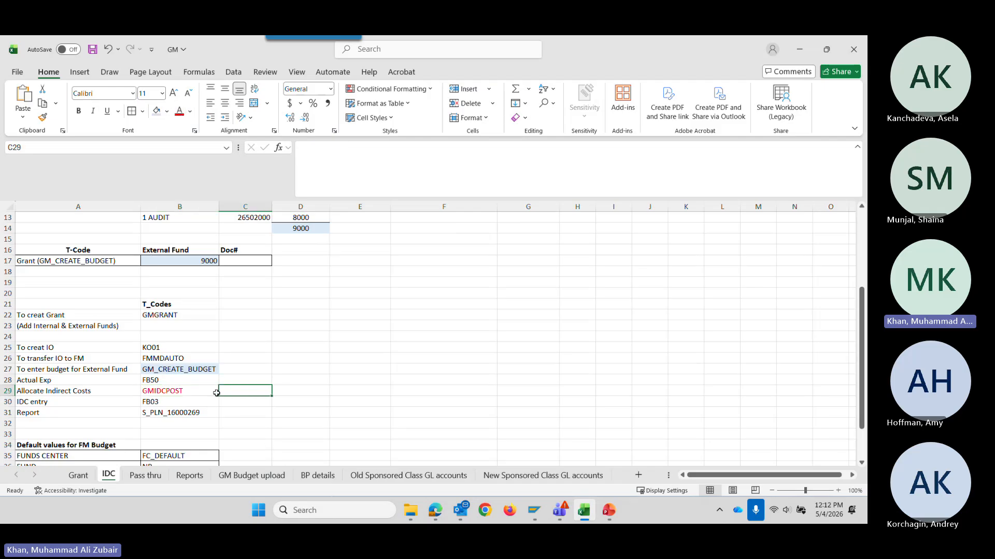
left_click(216, 394)
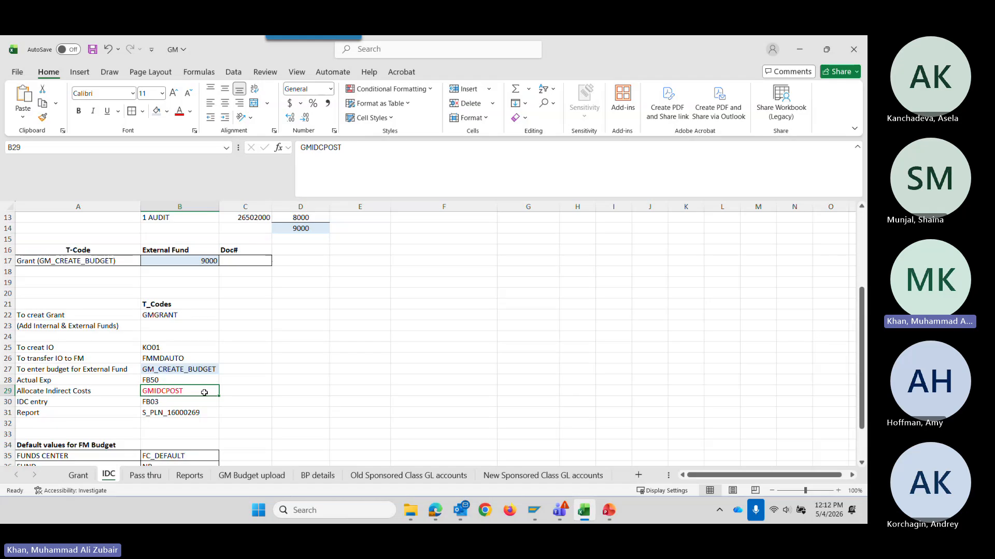
scroll(351, 300, "up", 2)
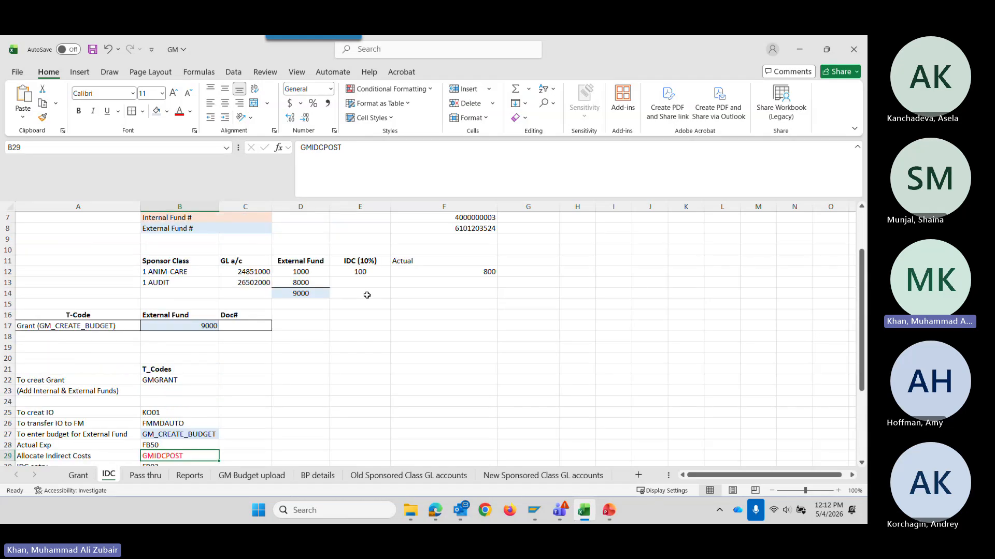
scroll(273, 412, "down", 2)
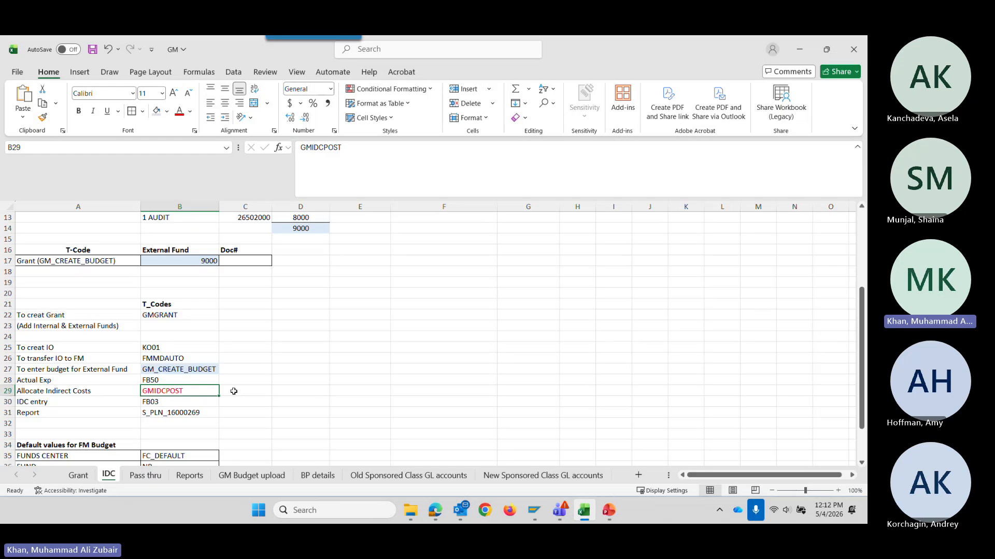
Return to SAP and open the grant's overhead cost refund data to examine the replenishment fund and recovery.
key("alt+Tab")
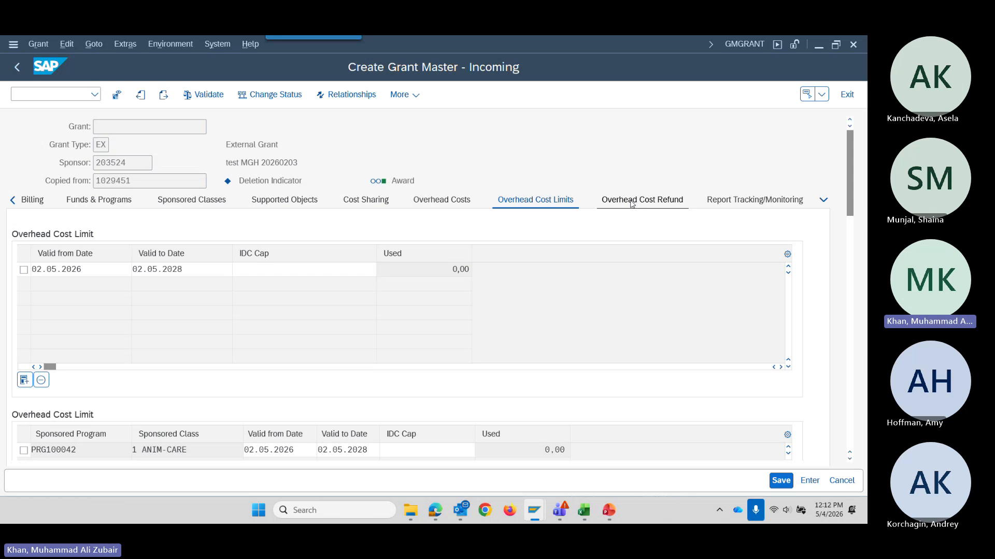
left_click(633, 202)
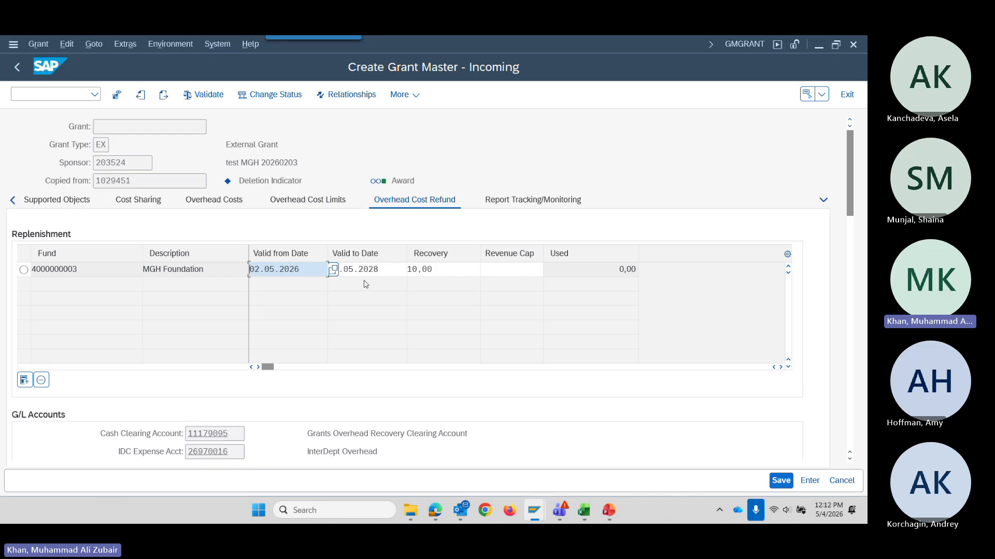
Review the new grant's overhead cost limits, overhead cost refund data and overhead cost record before saving.
left_click(317, 203)
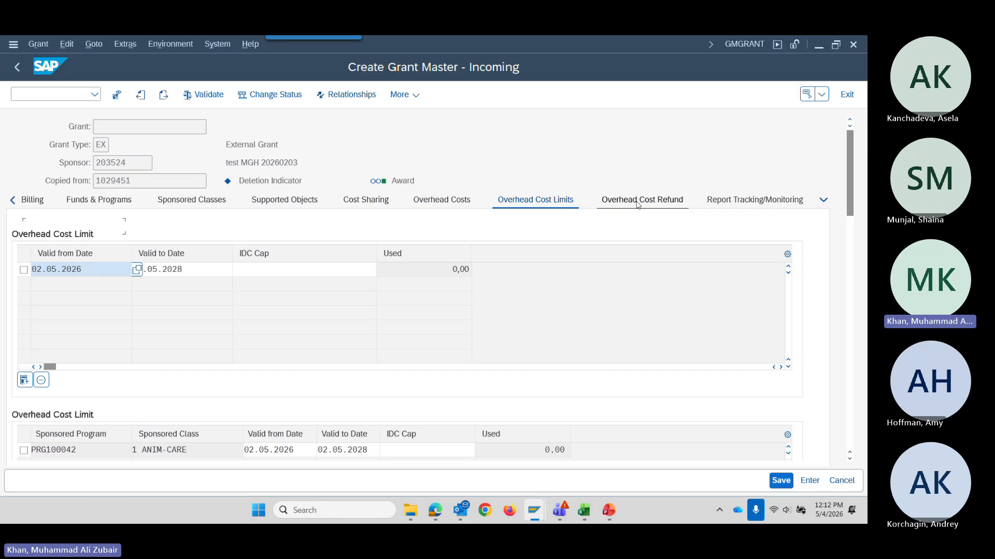
left_click(636, 204)
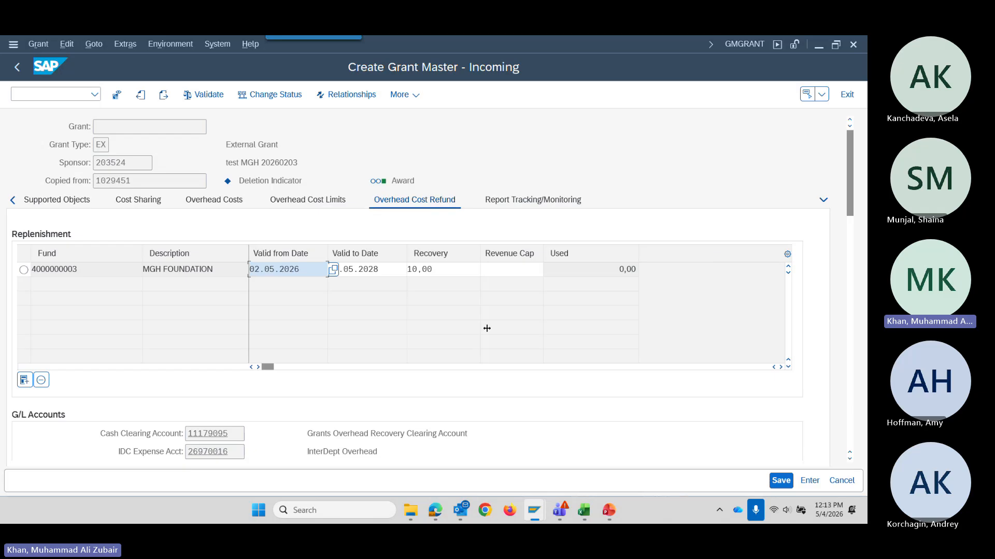
left_click(228, 203)
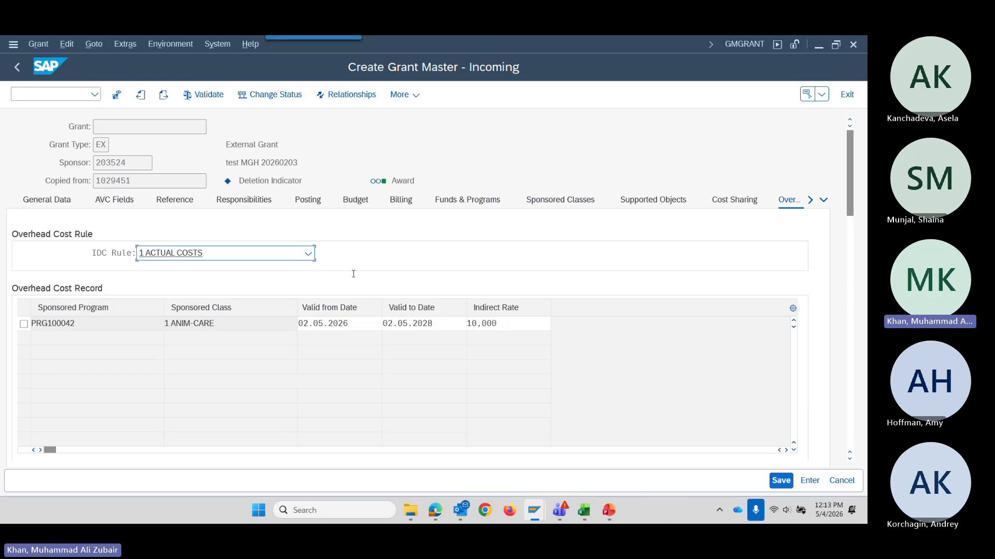
Check the ICC-relevant setting in the grant's sponsored classes and save the new grant.
left_click(356, 202)
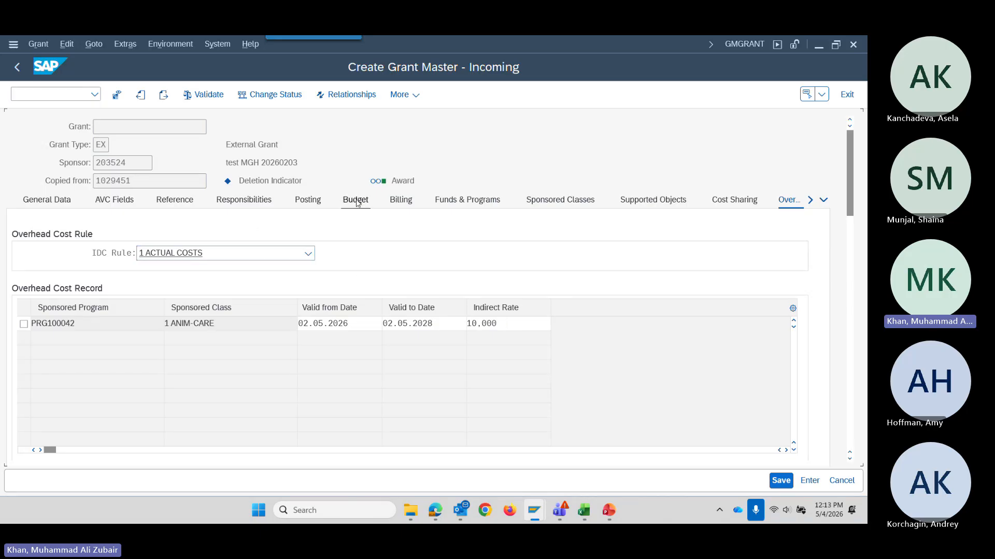
left_click(560, 200)
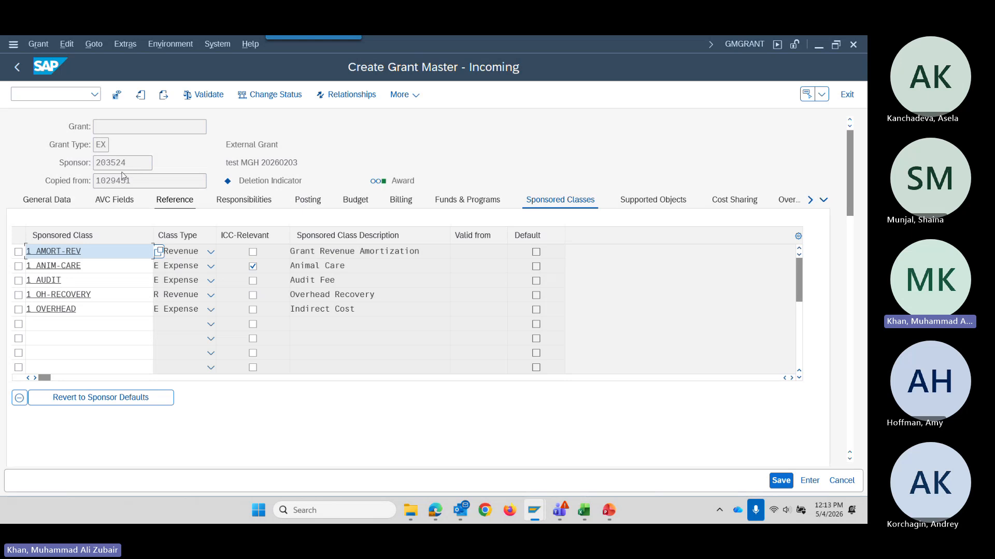
left_click(353, 254)
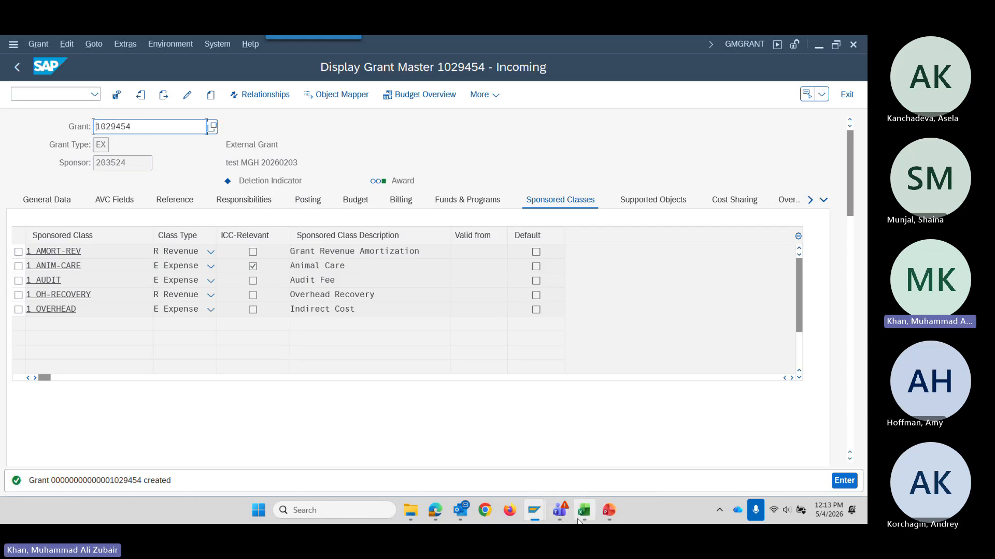
Switch to Excel and record grant number 1029454 in cell D2 of the IDC sheet.
mouse_move(580, 521)
left_click(583, 448)
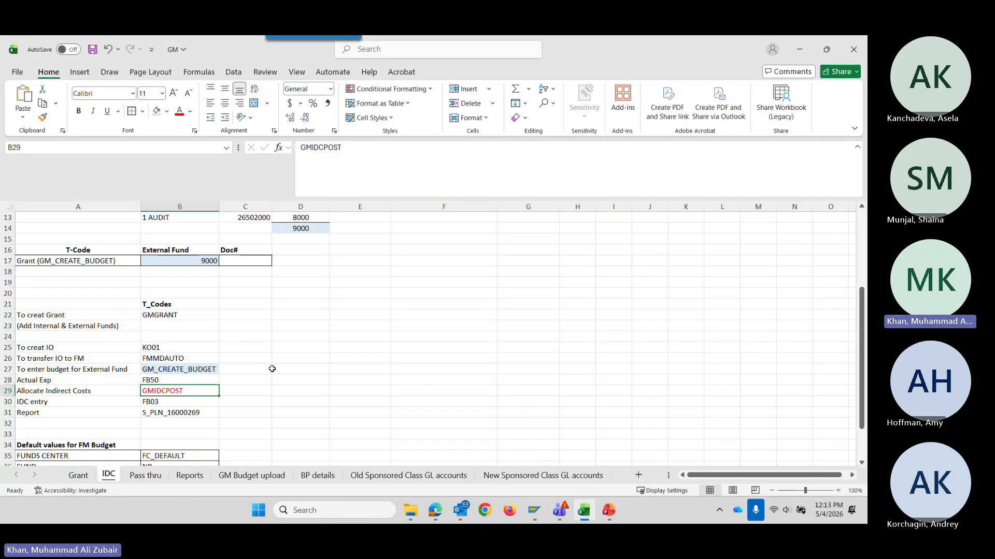
scroll(279, 389, "up", 2)
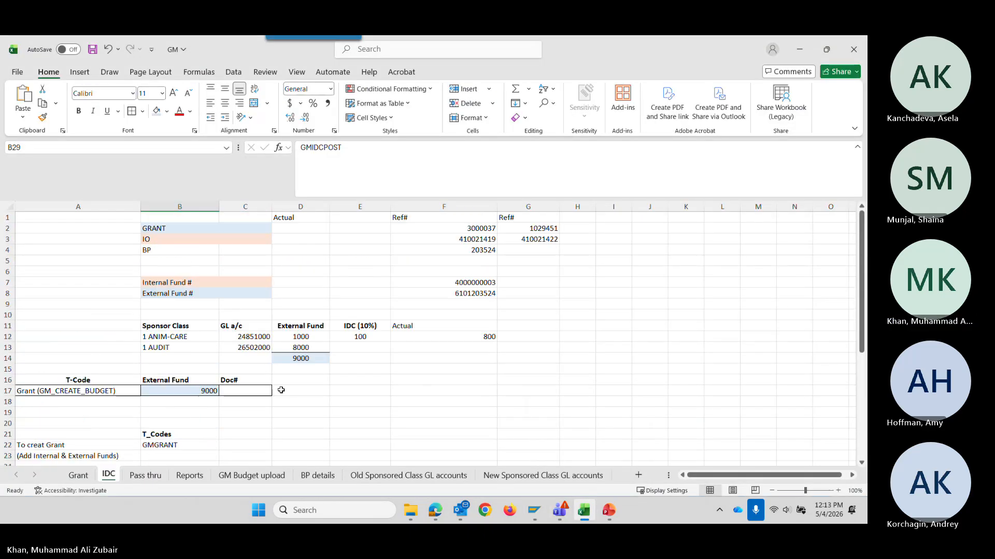
left_click(292, 229)
left_click(377, 164)
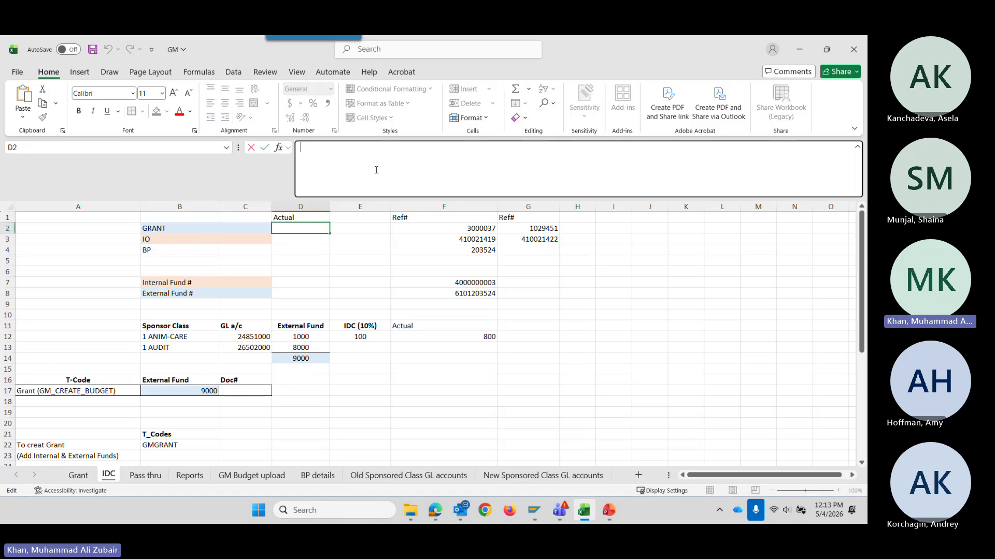
type("1029454")
left_click(324, 271)
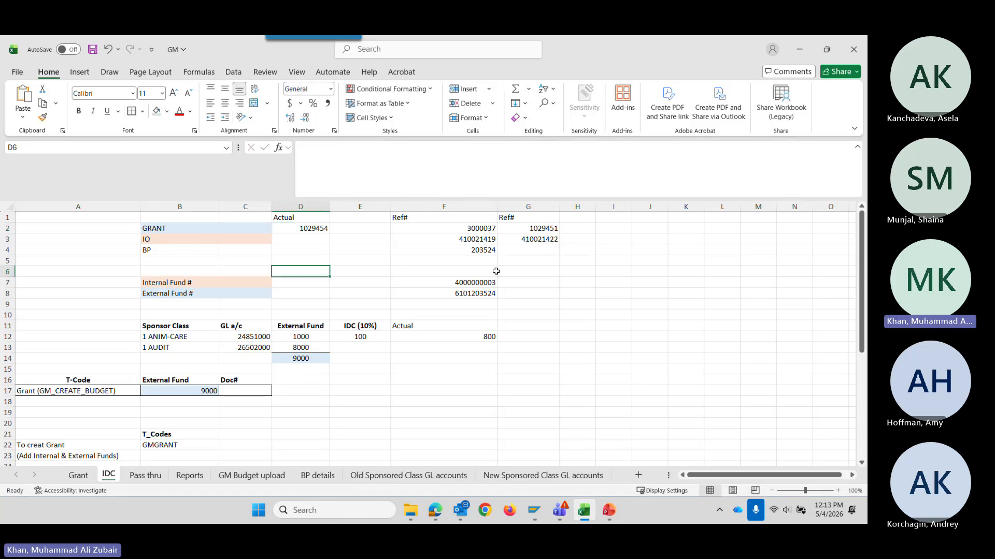
Copy the reference IO from cell G3, switch to SAP, and start a new internal order in transaction KO01 with it as reference.
left_click(535, 239)
key("ctrl+c")
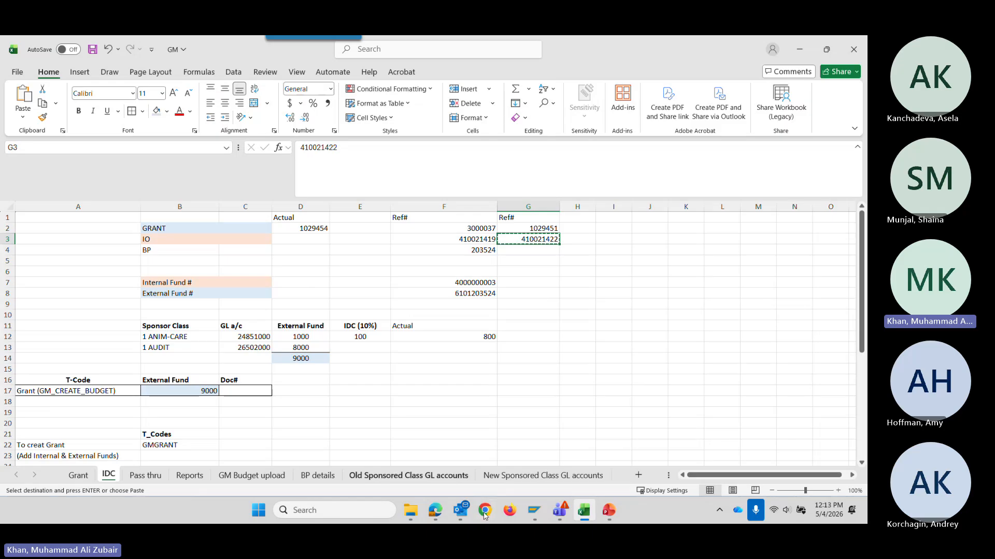
mouse_move(536, 518)
left_click(590, 440)
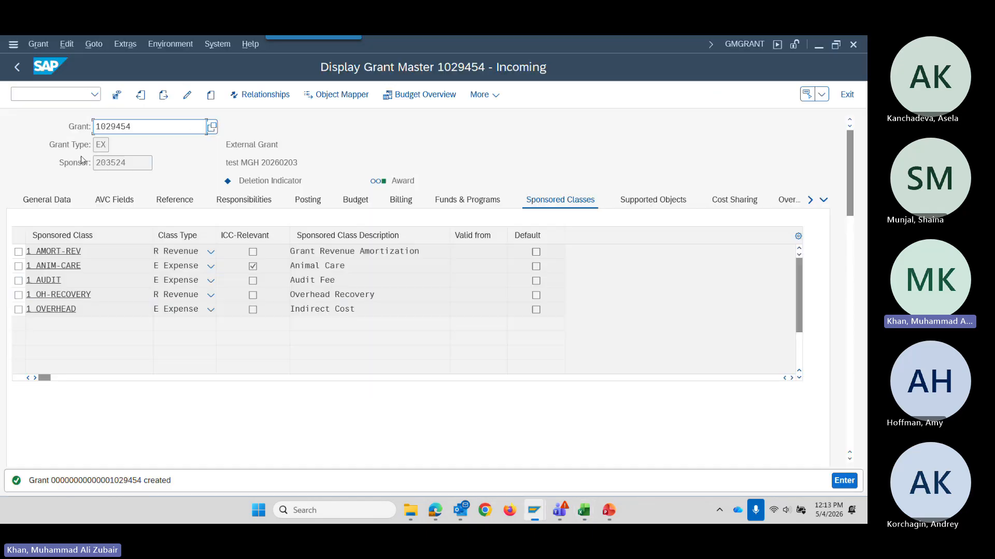
left_click(58, 92)
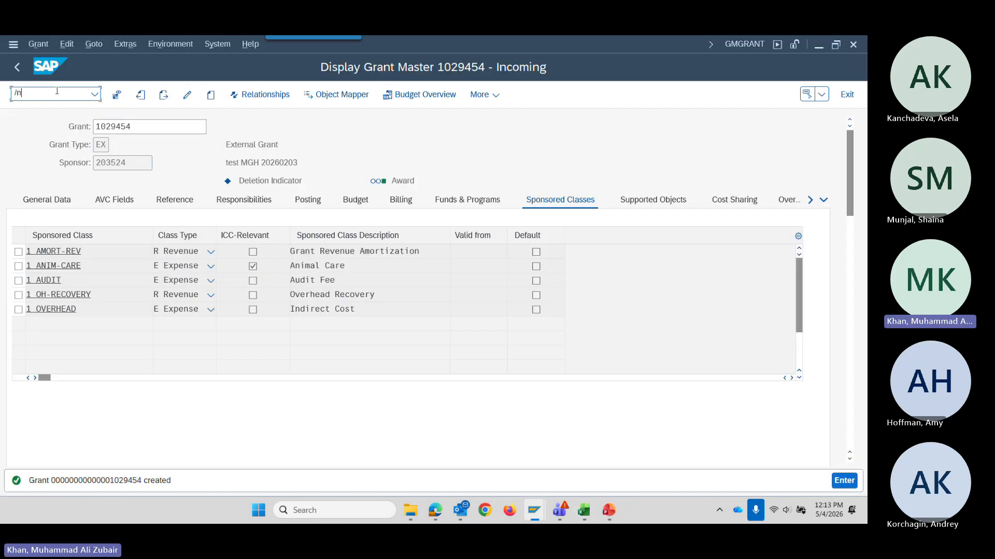
type("/nko01")
key("Return")
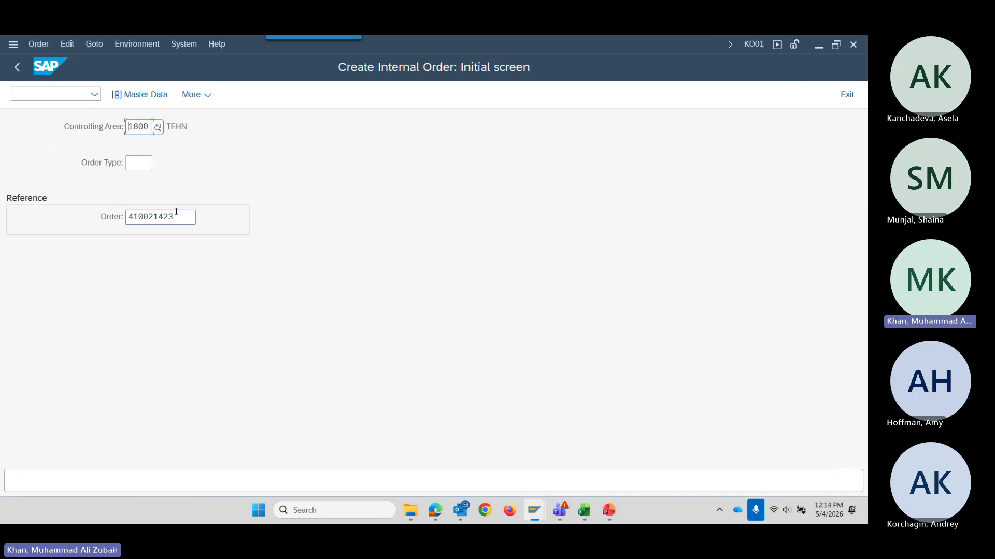
left_click_drag(174, 217, 107, 208)
key("Return")
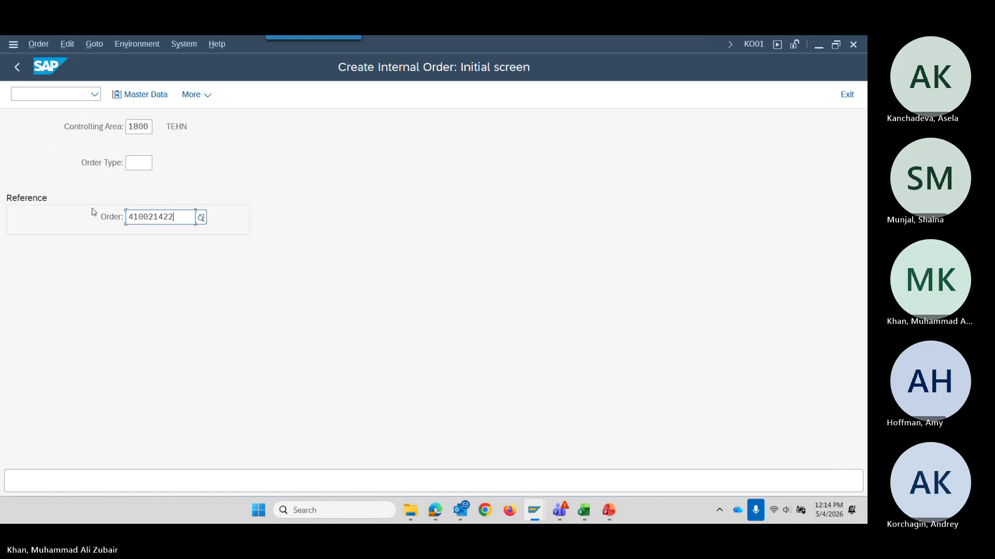
Copy the grant number from Excel cell D2 and set the internal order's grant in SAP to 1029454.
key("alt+Tab")
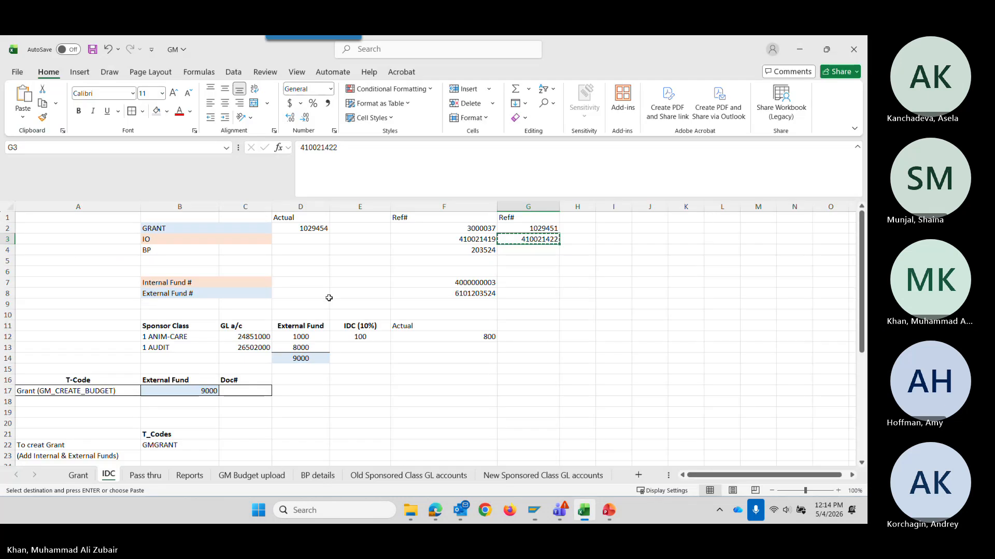
left_click(310, 229)
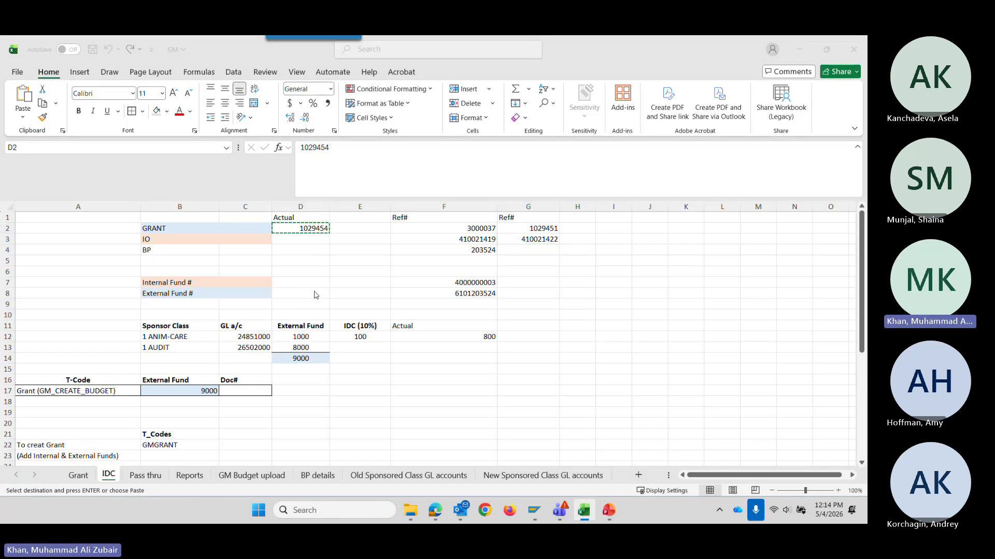
key("alt+Tab")
left_click_drag(162, 379, 65, 379)
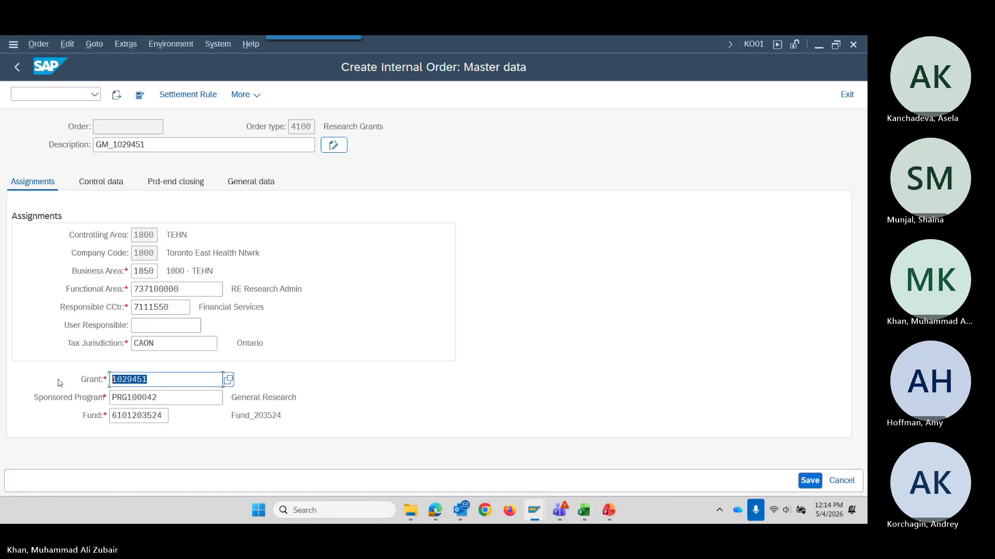
key("ctrl+v")
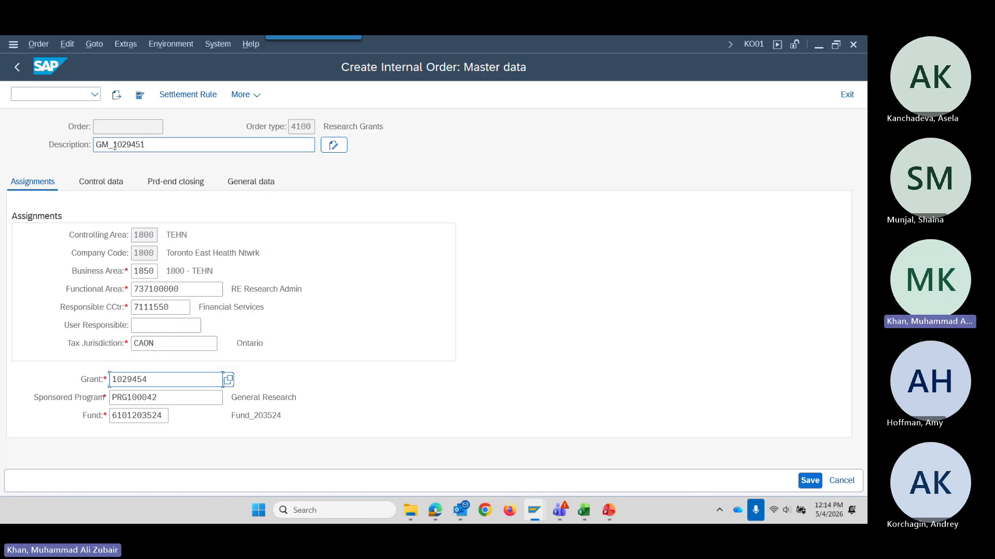
Change the internal order's description to GM_1029454 and save the order.
left_click_drag(115, 146, 179, 147)
key("BackSpace")
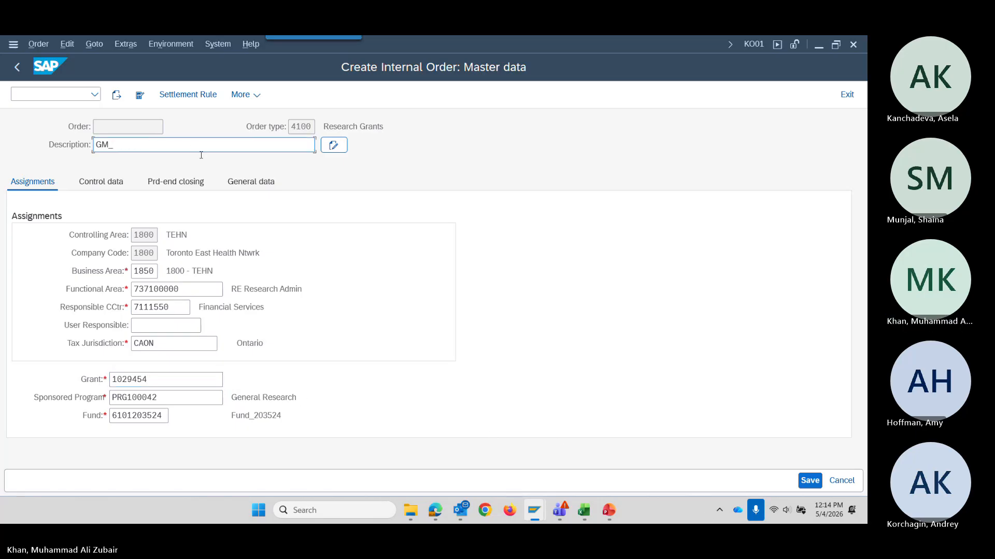
key("ctrl+v")
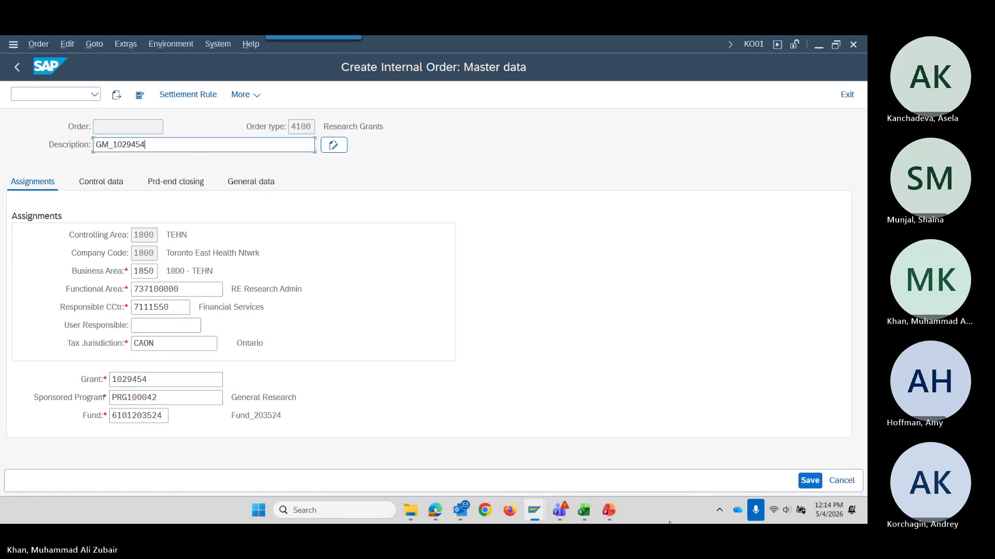
left_click(809, 482)
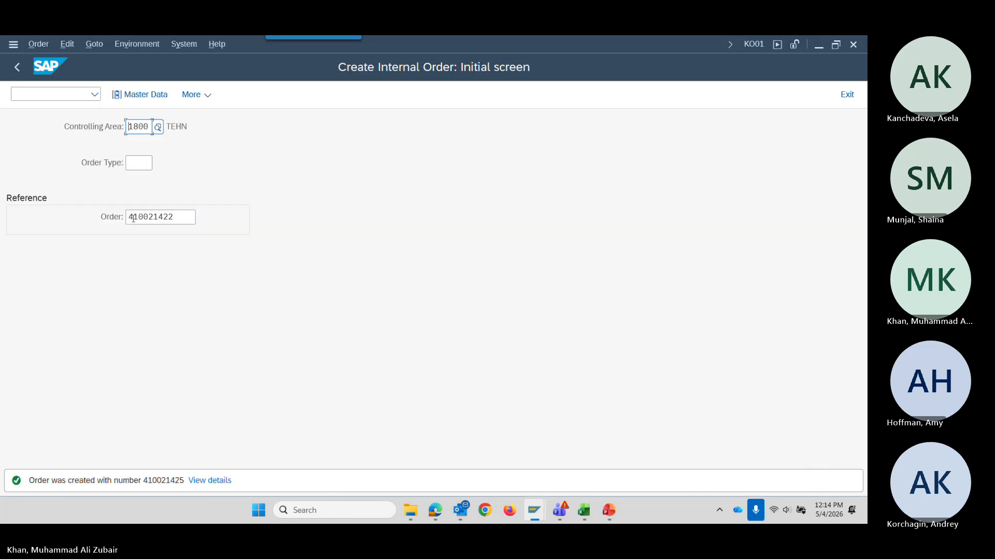
Open the internal order display, copy the new order's number and enter it in Excel cell D3 beside IO.
left_click(43, 46)
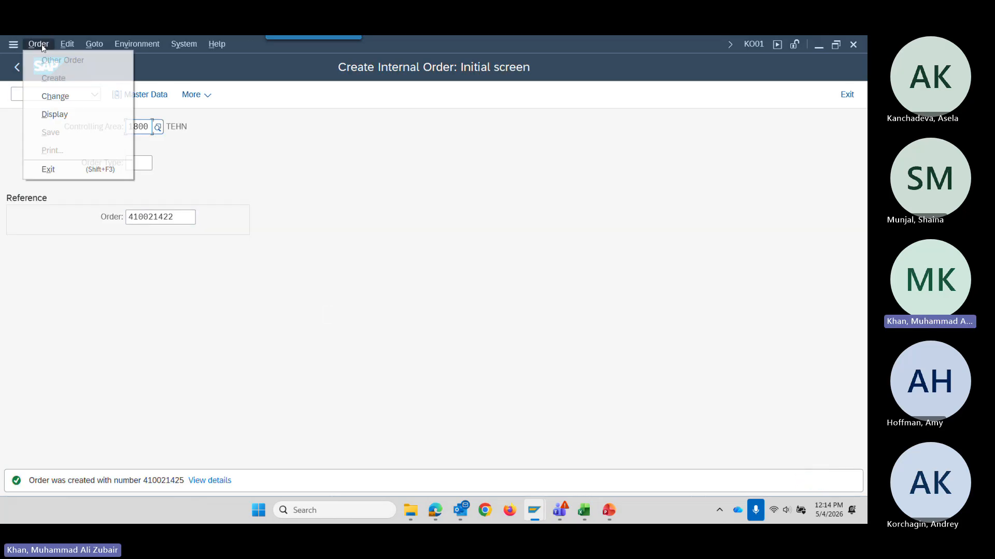
left_click(52, 113)
left_click_drag(187, 166, 70, 160)
left_click(72, 167)
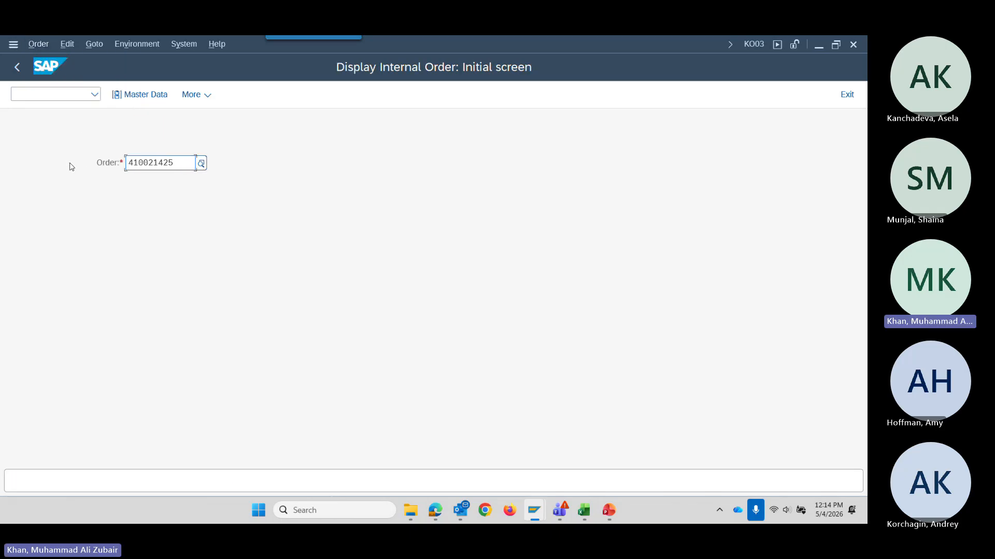
key("alt+Tab")
left_click(300, 239)
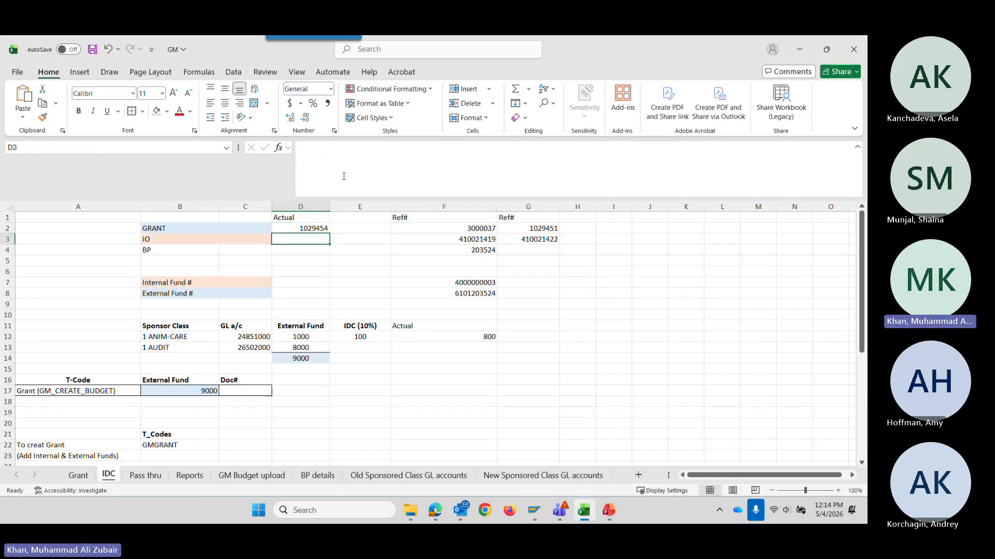
left_click(345, 171)
key("ctrl+v")
Return to SAP, display the new order's master data and compare its grant with Excel cell D2.
key("alt+Tab")
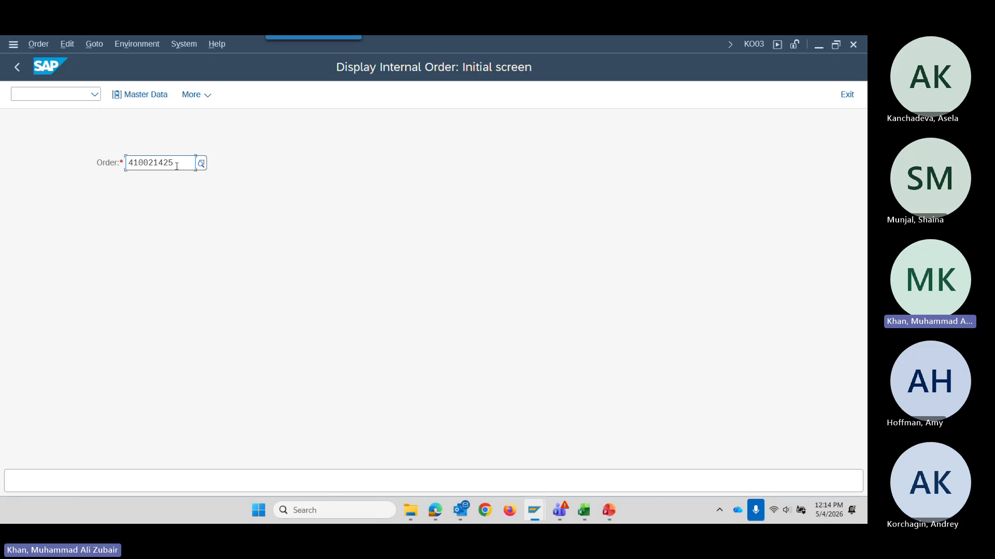
key("Return")
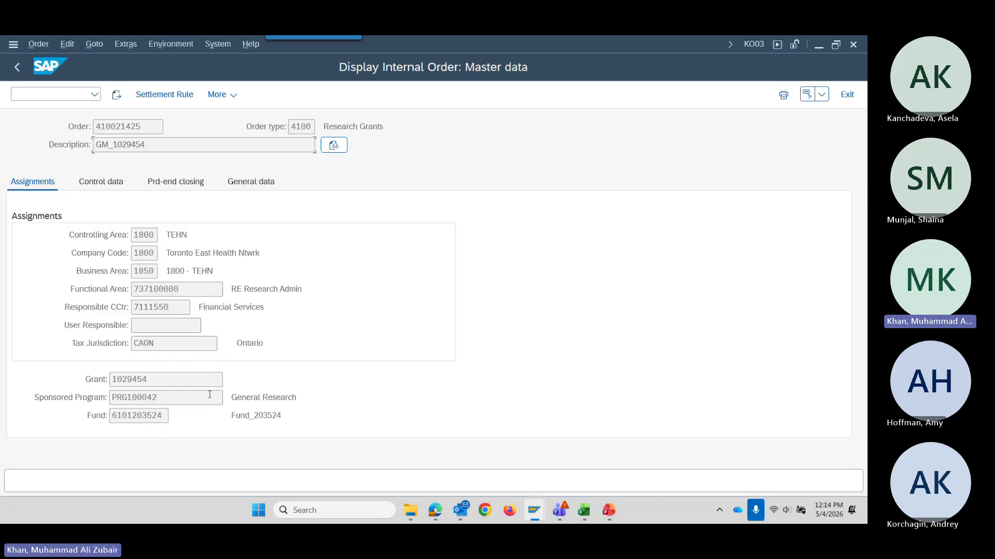
key("alt+Tab")
left_click(315, 229)
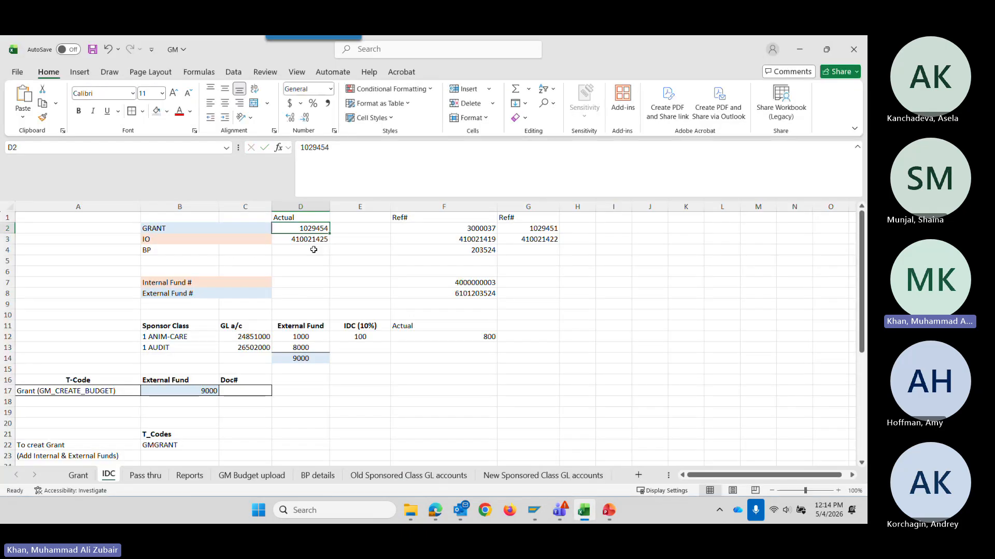
key("alt+Tab")
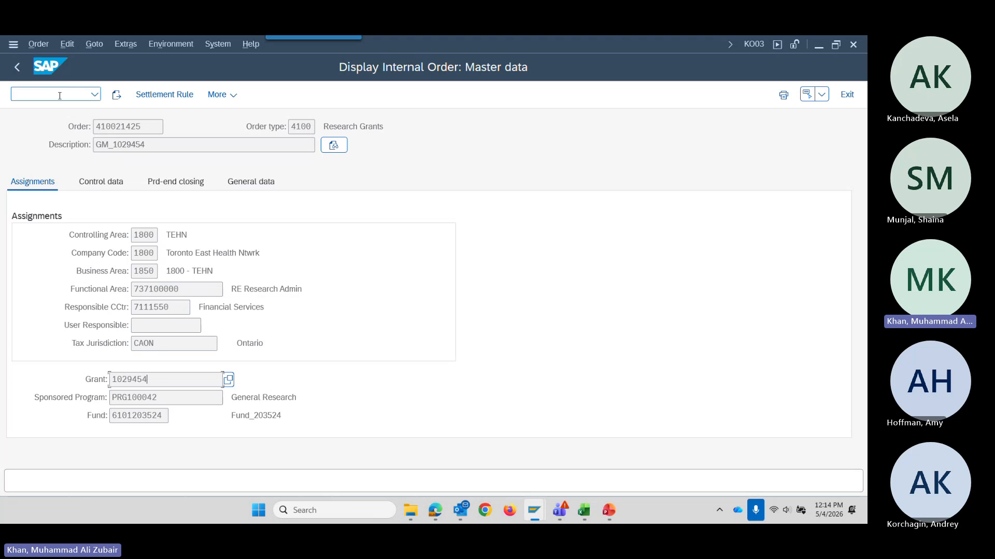
Copy the order number from the displayed master data and open transaction FMMDAUTO.
left_click_drag(144, 127, 39, 120)
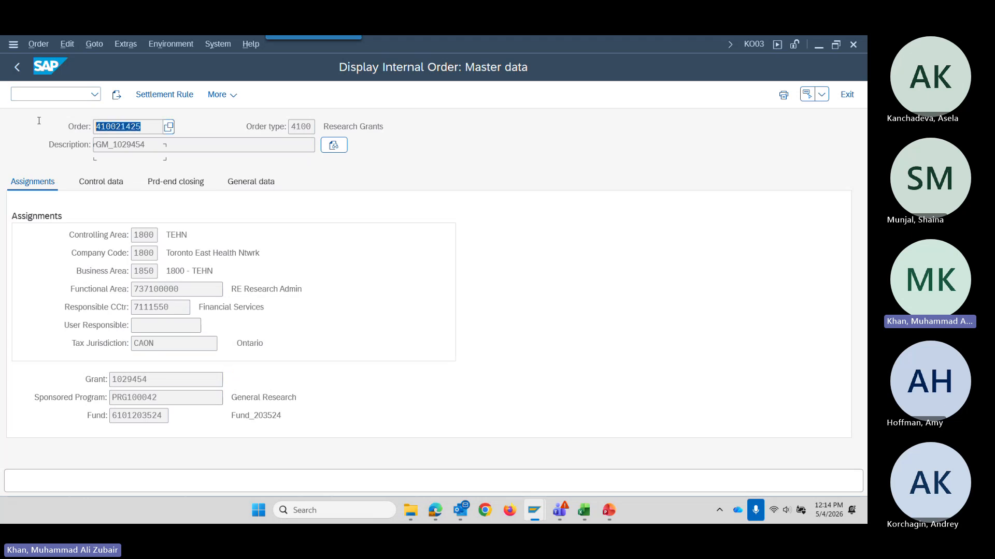
left_click(41, 92)
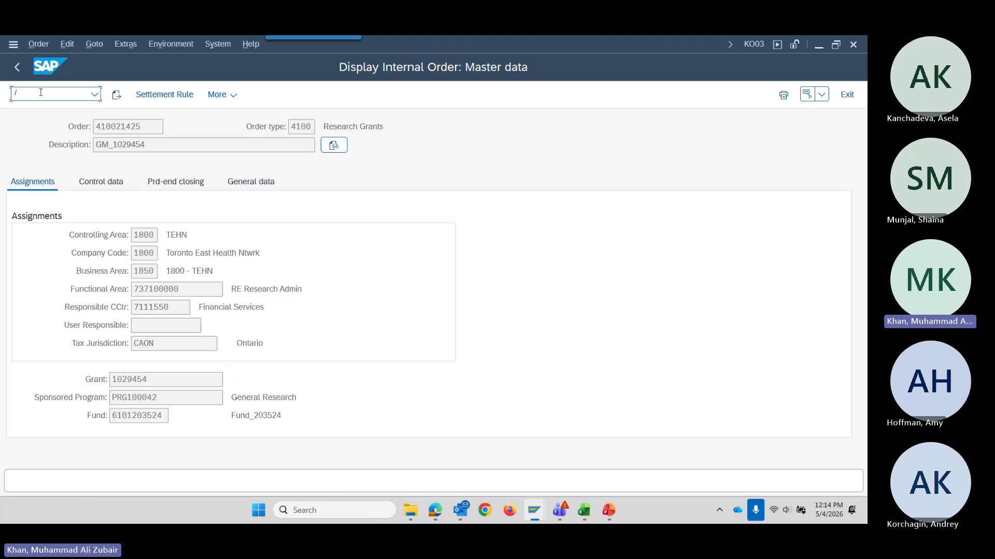
type("/nfmmdauto")
key("Return")
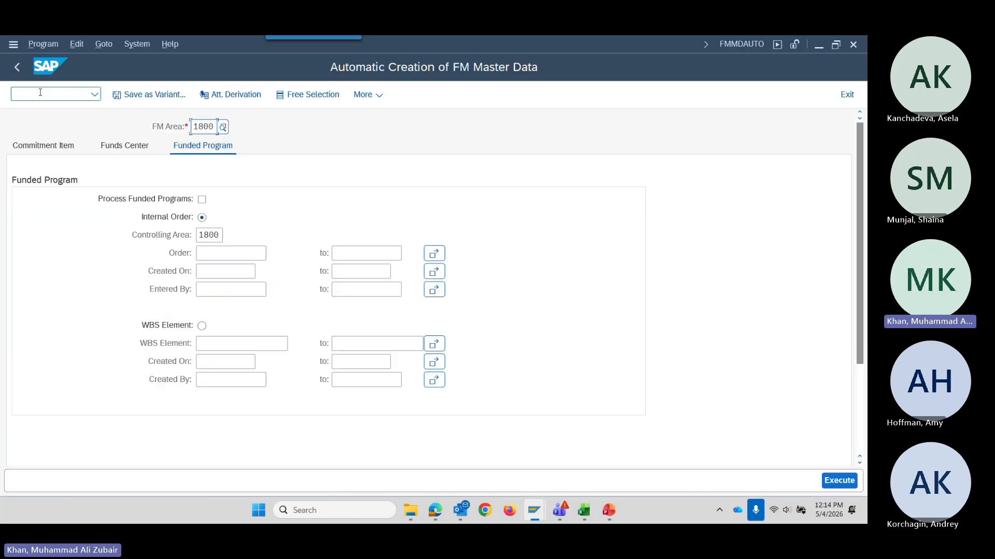
Process funded programs for the copied internal order with Test Run switched off, and execute the FM master data creation.
left_click(202, 200)
left_click(208, 255)
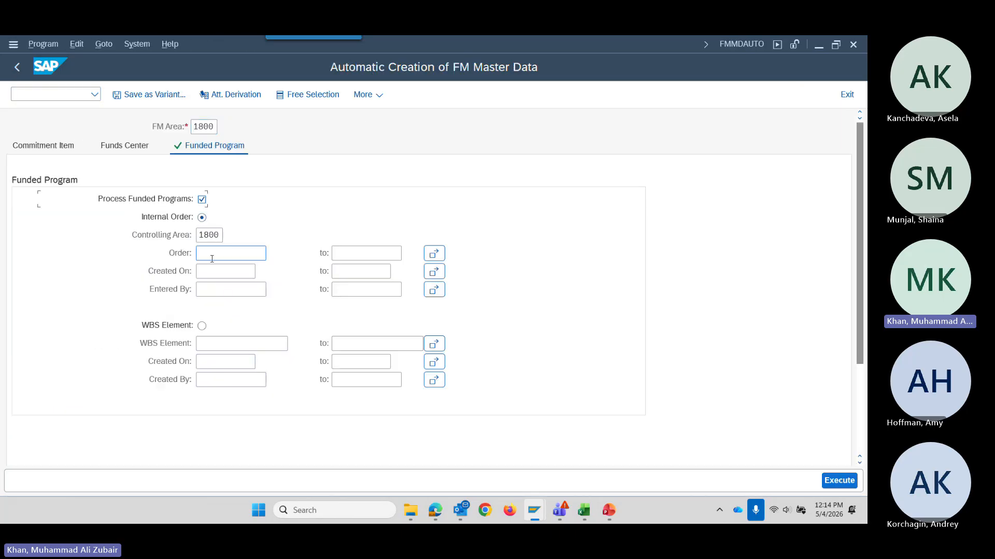
type("410021425")
scroll(240, 369, "down", 3)
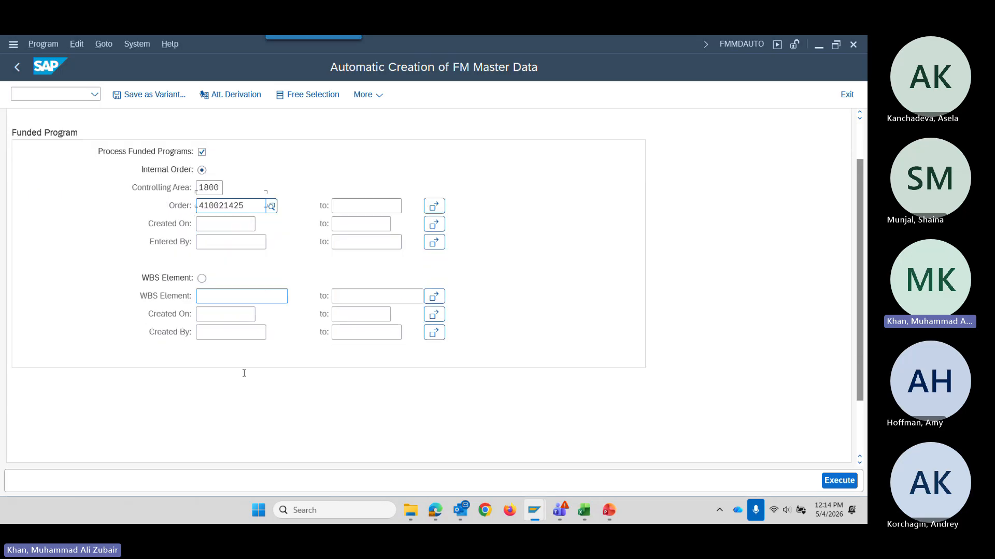
left_click(197, 413)
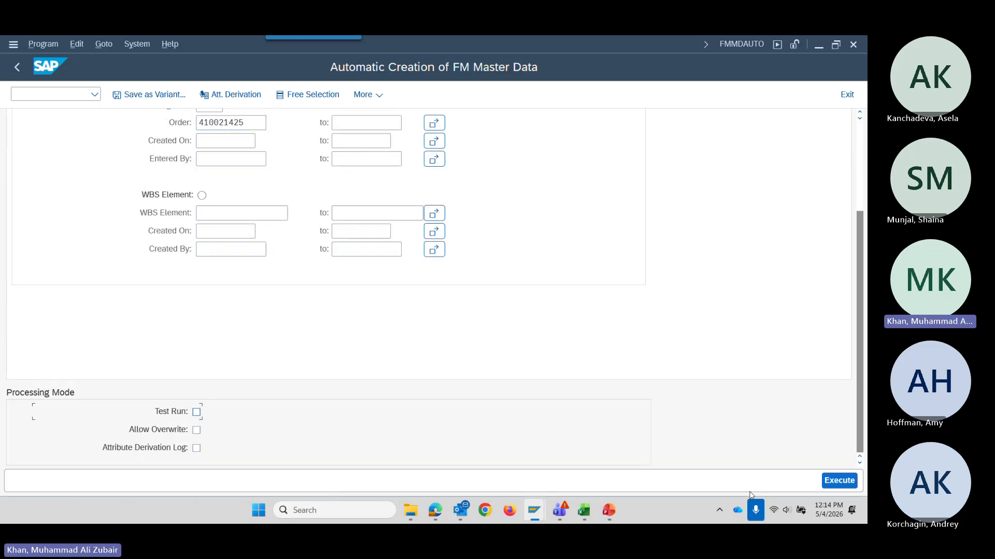
left_click(839, 481)
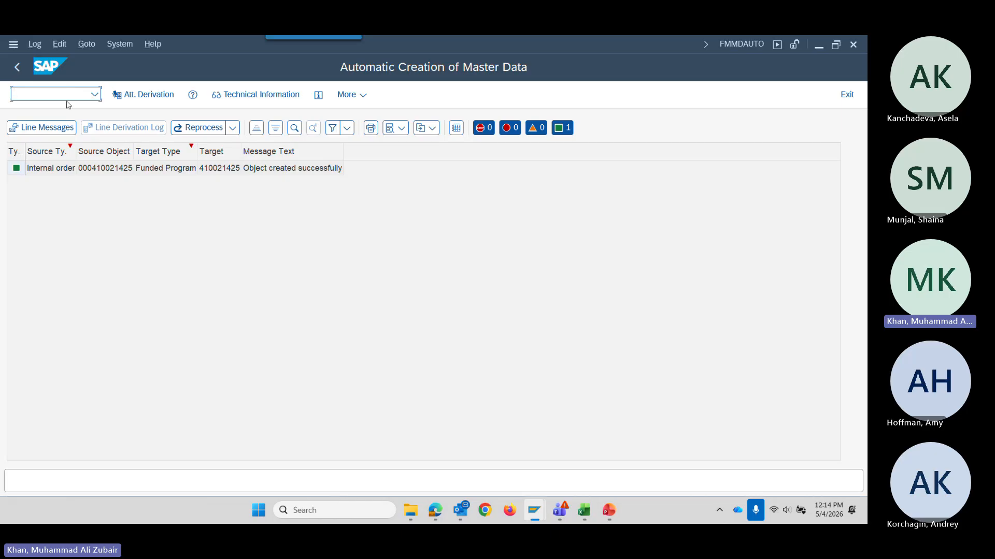
Switch to Excel, copy GM_CREATE_BUDGET from cell B27 in the T_Codes list, and open that transaction in SAP.
key("alt+Tab")
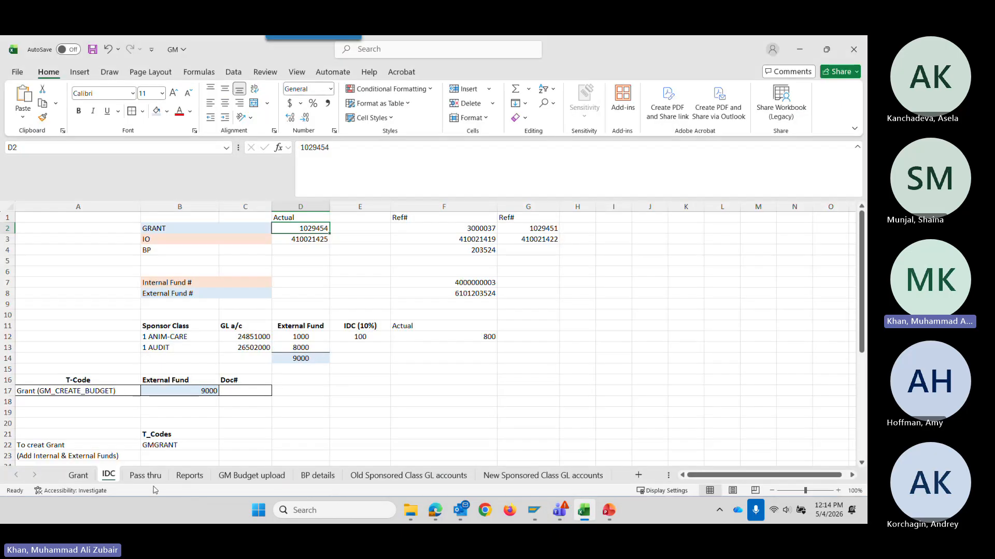
scroll(179, 374, "down", 4)
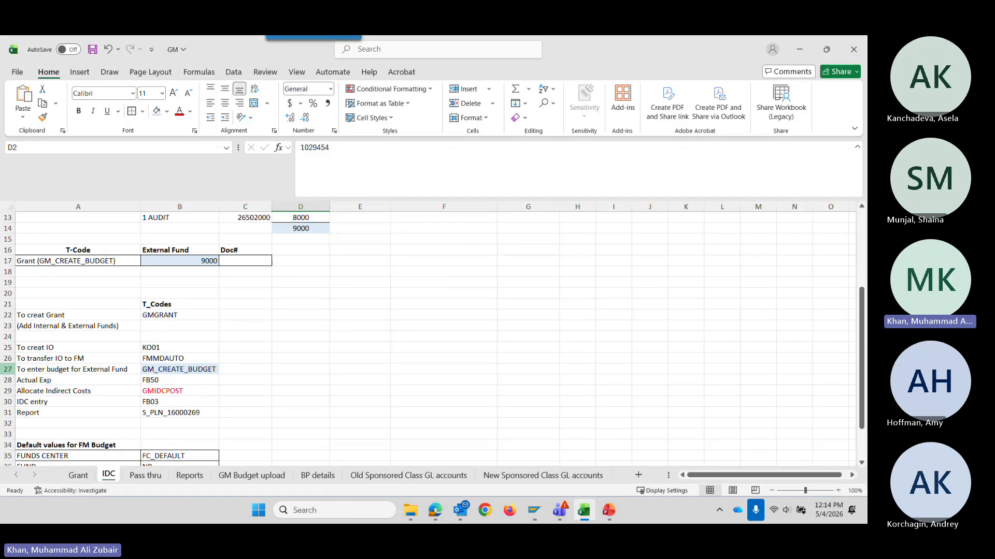
left_click(65, 349)
left_click(80, 362)
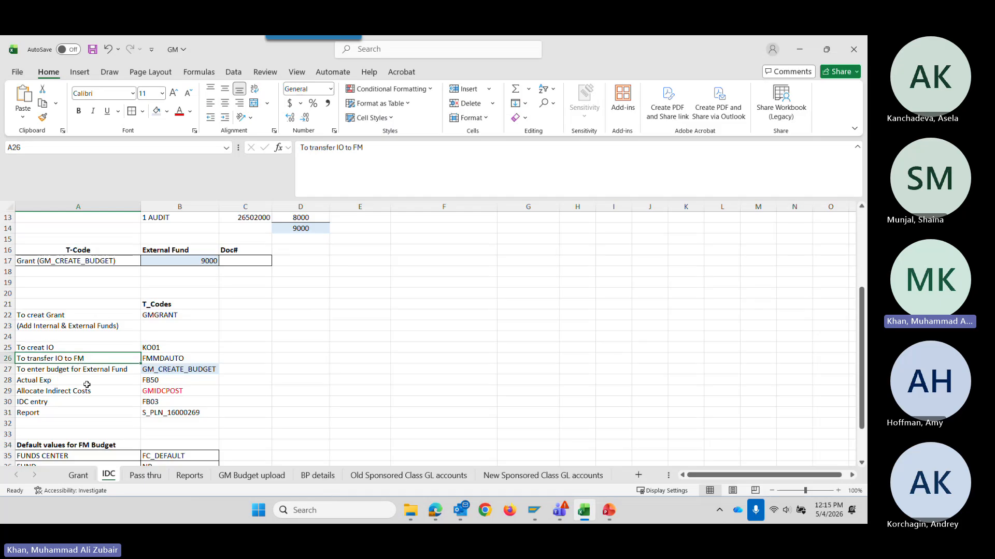
left_click(77, 371)
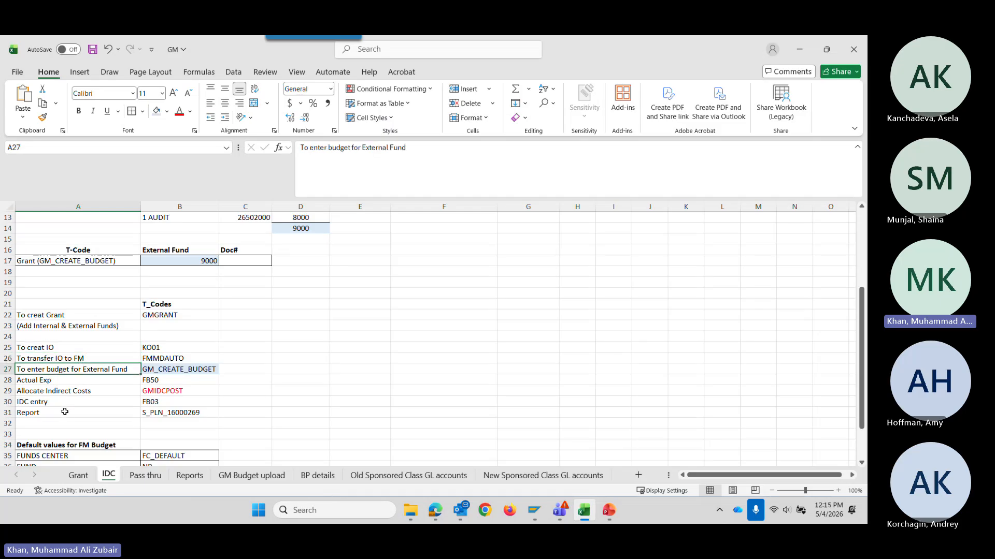
left_click(160, 369)
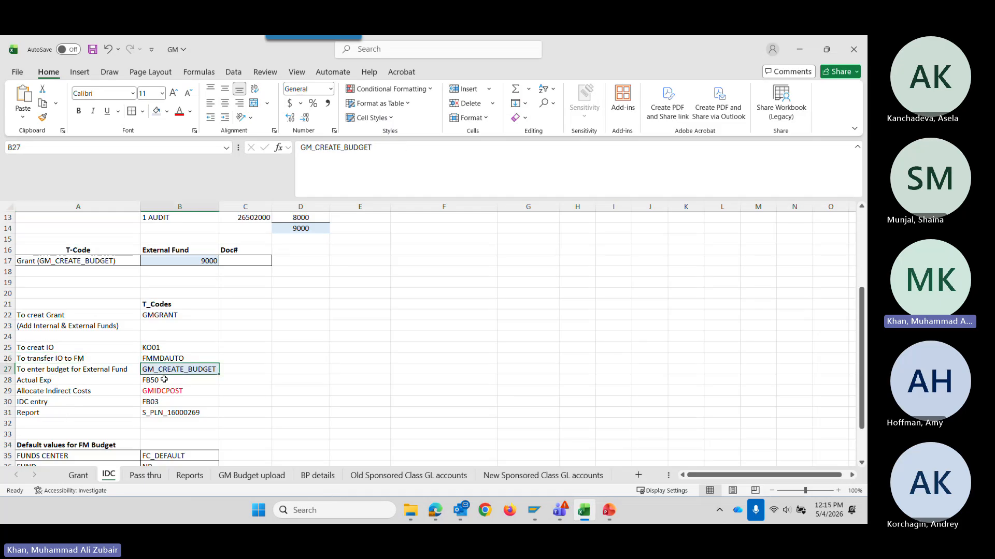
key("ctrl+c")
key("alt+Tab")
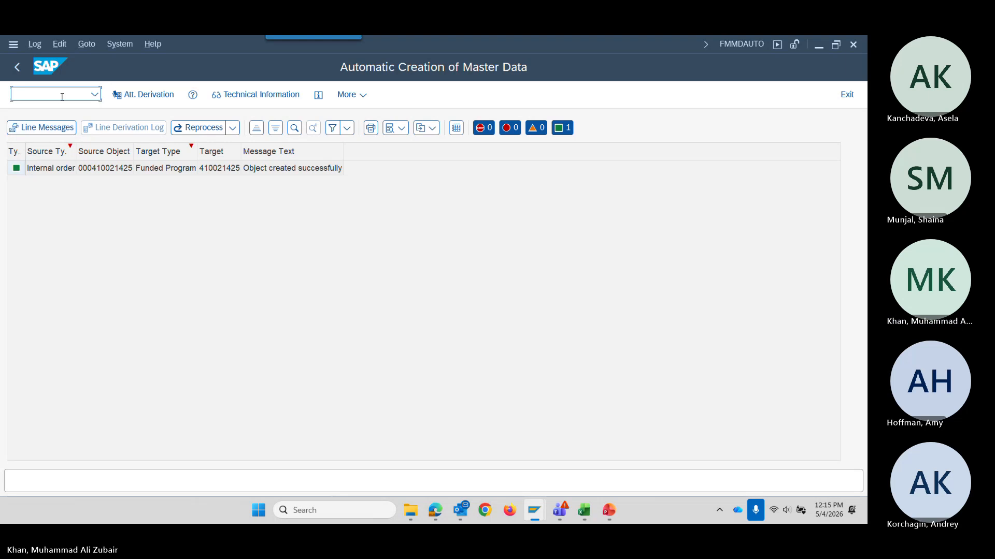
left_click(63, 97)
type("/n")
key("ctrl+v")
key("Return")
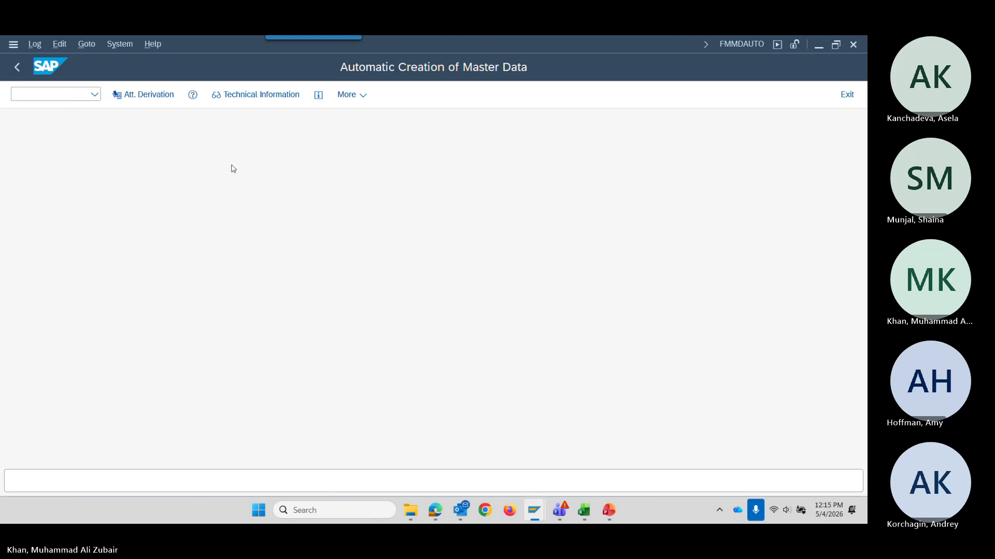
Copy the grant number from Excel cell D2 and set the SAP budget document's process to Enter for grant 1029454.
key("alt+Tab")
scroll(195, 268, "up", 4)
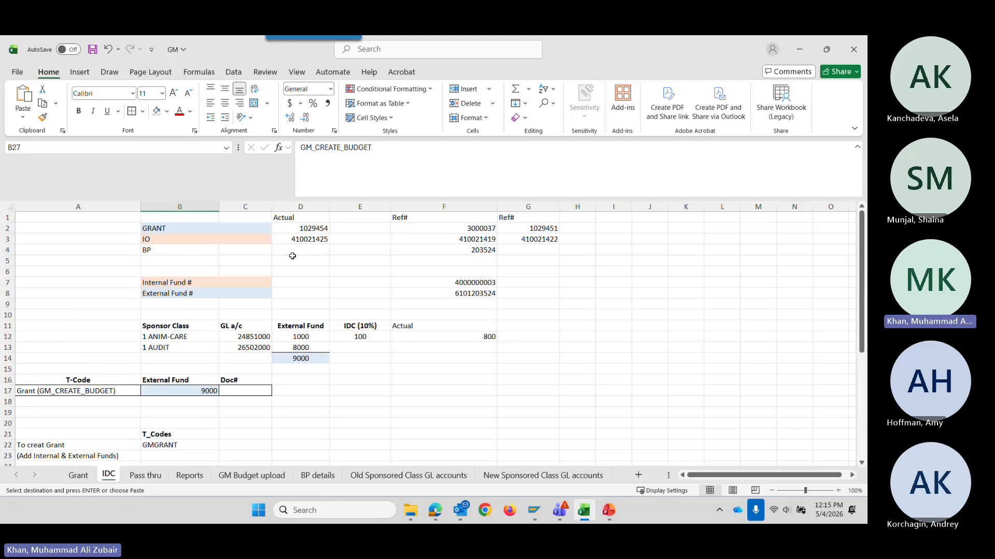
left_click(308, 228)
key("alt+Tab")
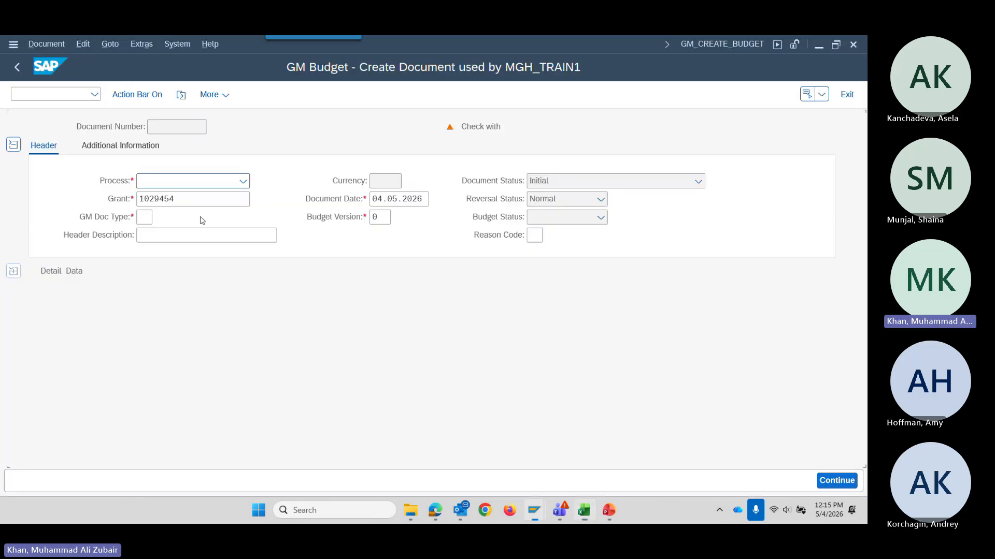
left_click(177, 182)
left_click(179, 201)
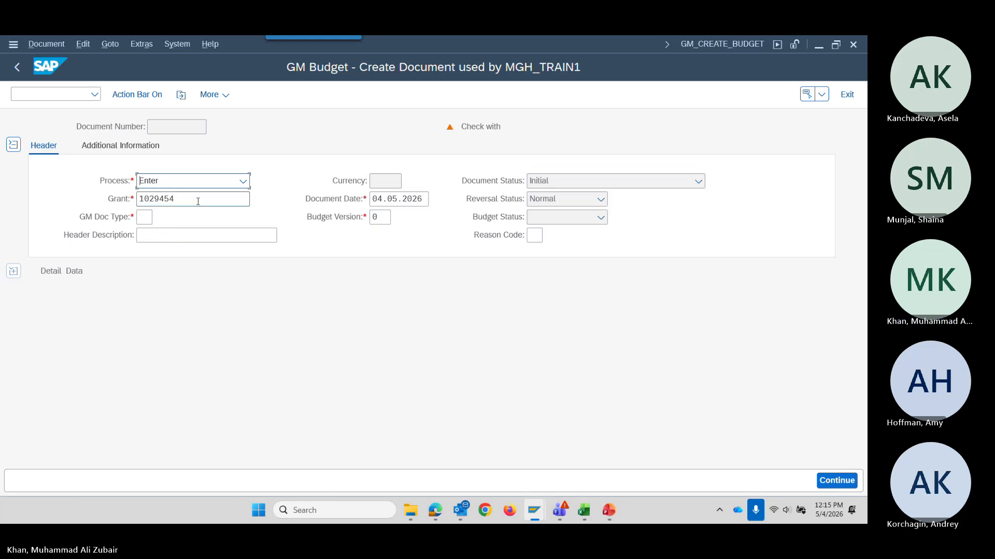
left_click(223, 183)
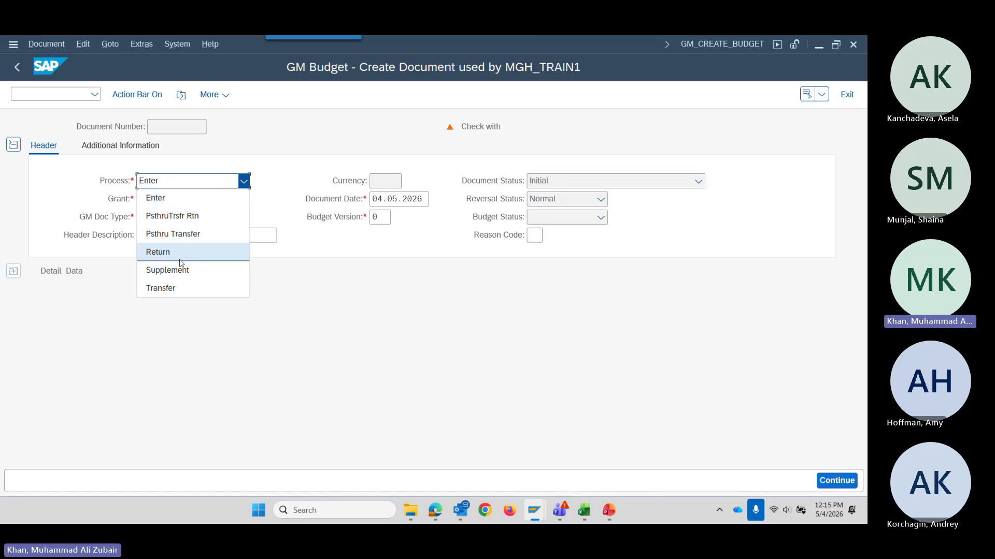
left_click(156, 198)
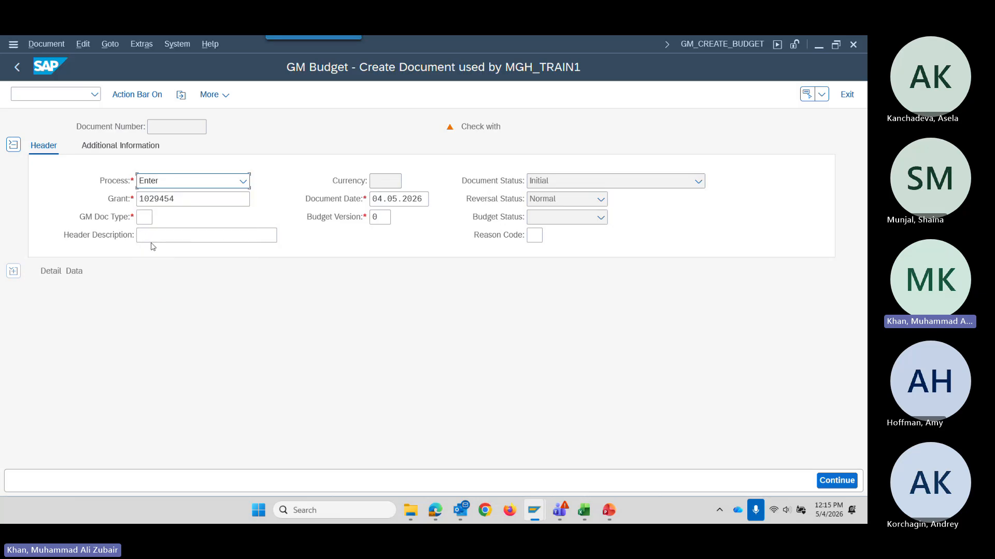
Set the GM document type to G1 and continue to load the grant's budget lines.
left_click(154, 239)
left_click(145, 217)
type("G")
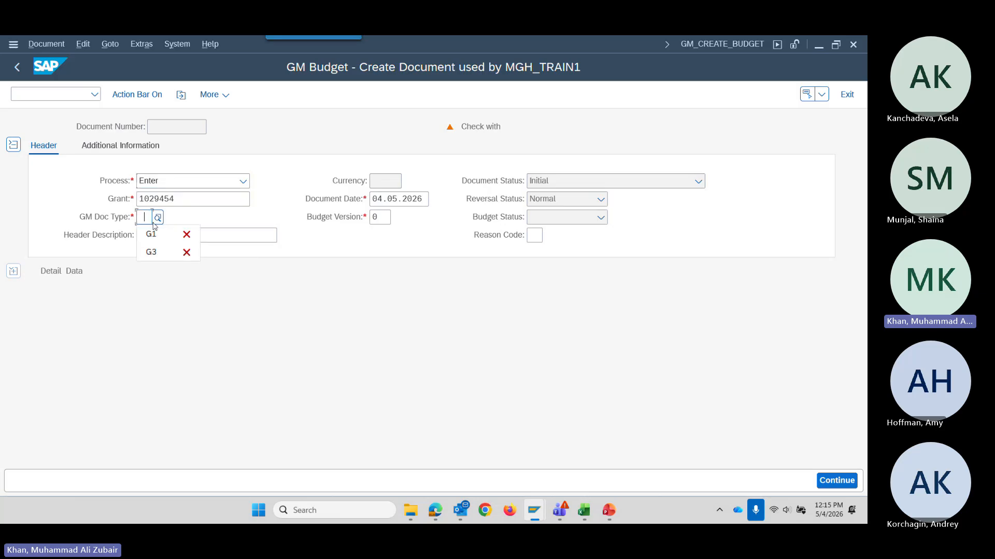
left_click(150, 234)
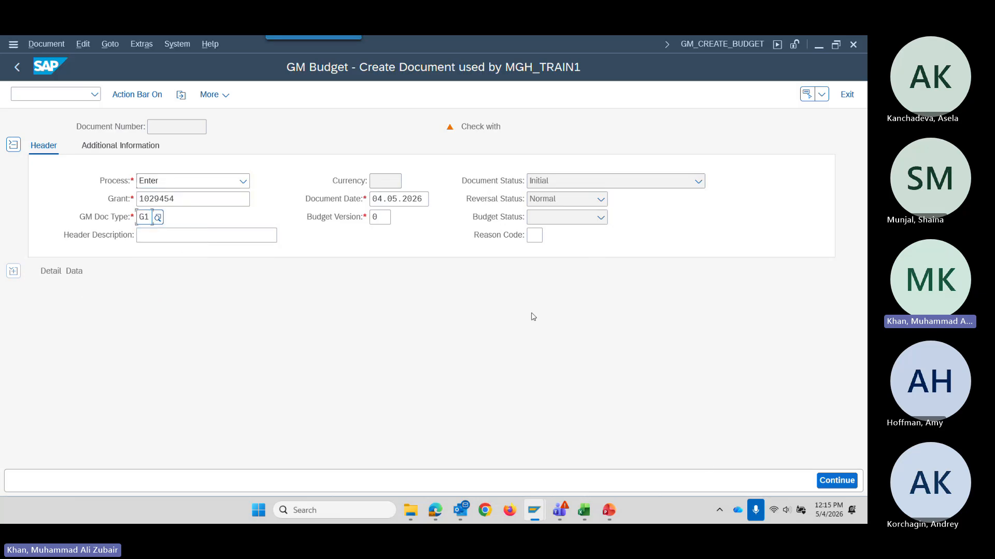
key("Return")
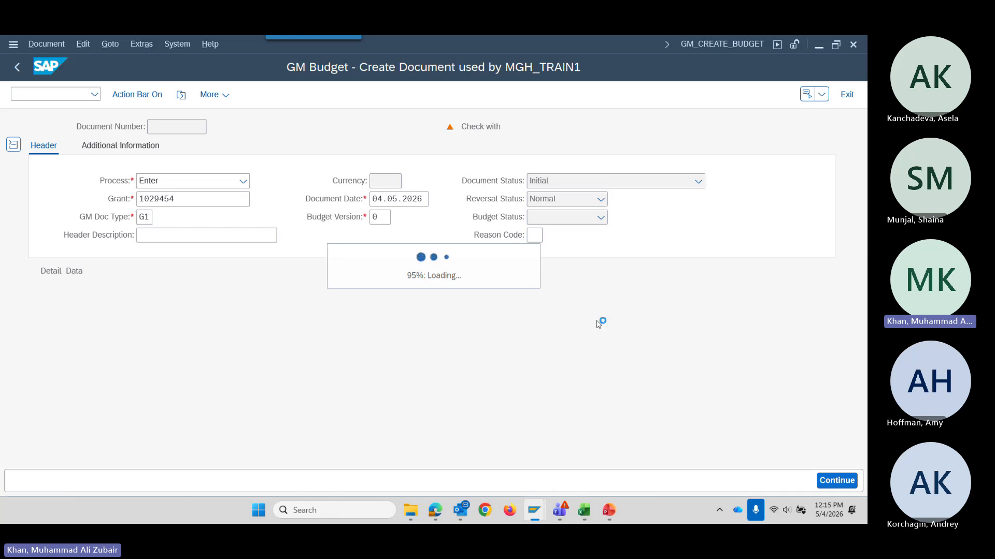
Copy the external fund amount from Excel cell D12 and enter 1000 for fiscal year 2027 on the 1 ANIM-CARE line in SAP.
scroll(260, 350, "down", 3)
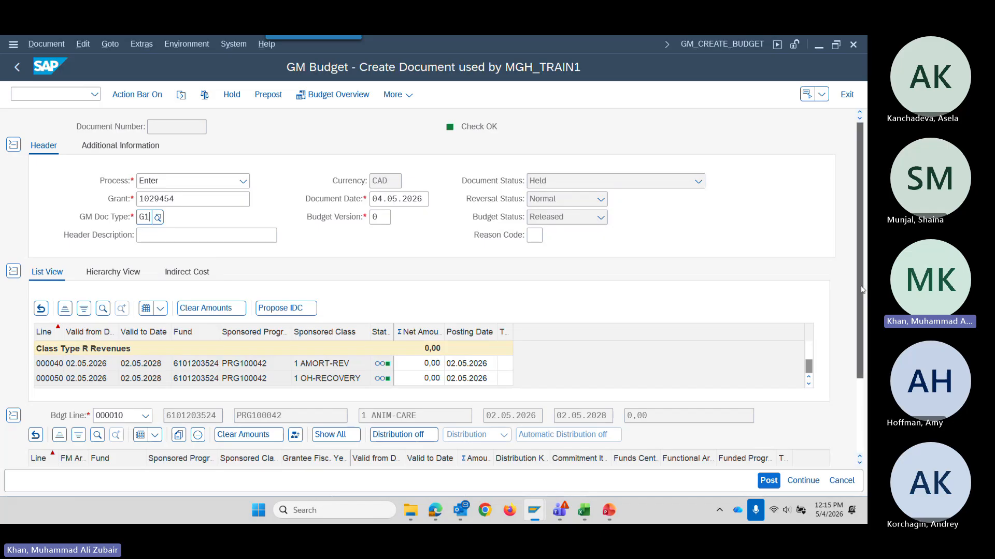
left_click_drag(857, 284, 859, 390)
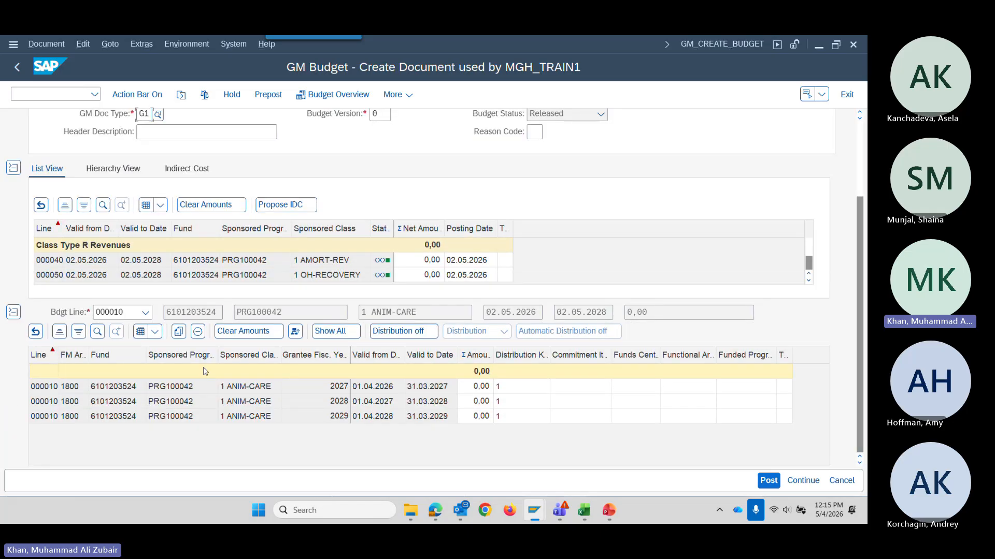
left_click(523, 387)
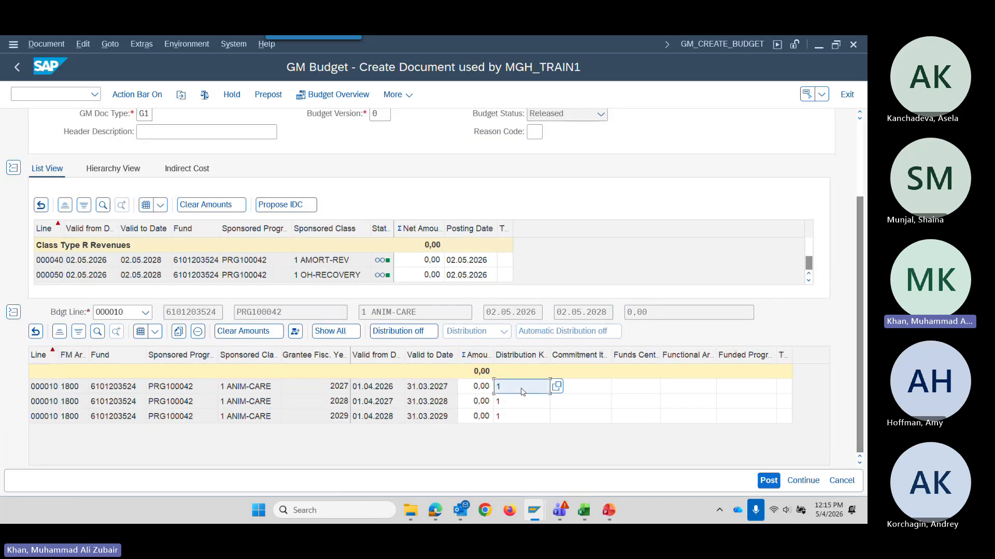
left_click(480, 389)
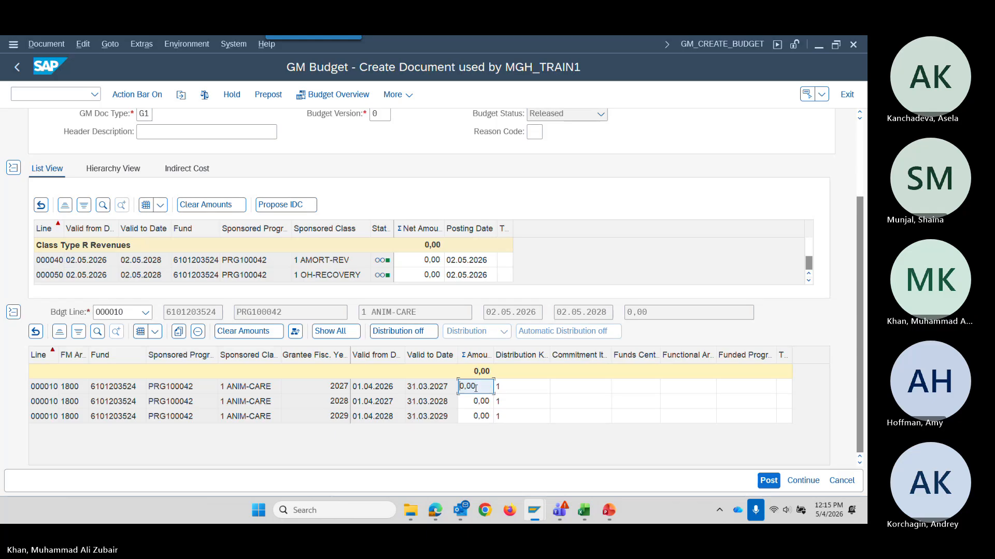
key("alt+Tab")
left_click(305, 336)
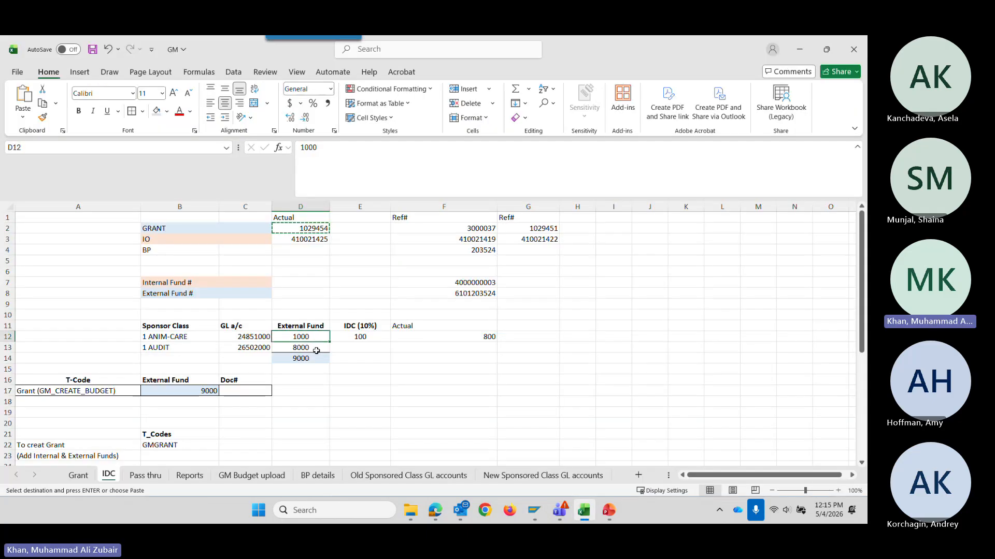
key("ctrl+c")
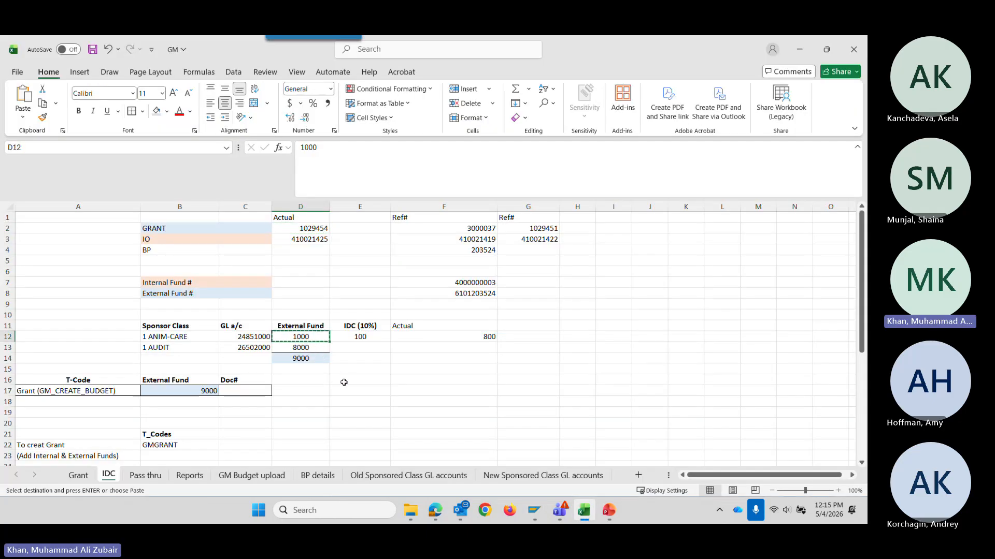
key("alt+Tab")
double_click(461, 386)
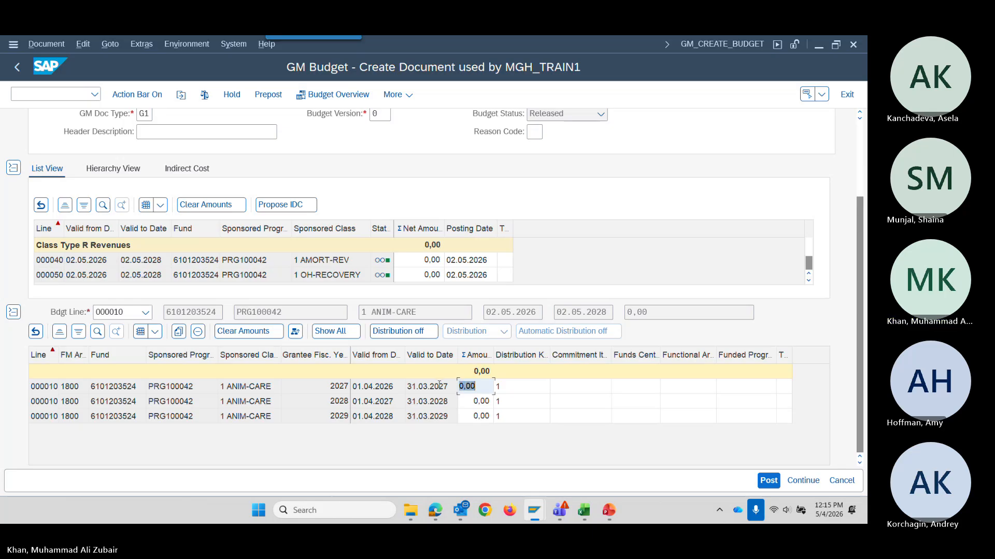
type("1000")
key("Tab")
Copy the default commitment item from Excel cell B39 and enter 29999999 on the 2027 1 ANIM-CARE line in SAP.
key("alt+Tab")
scroll(205, 405, "down", 2)
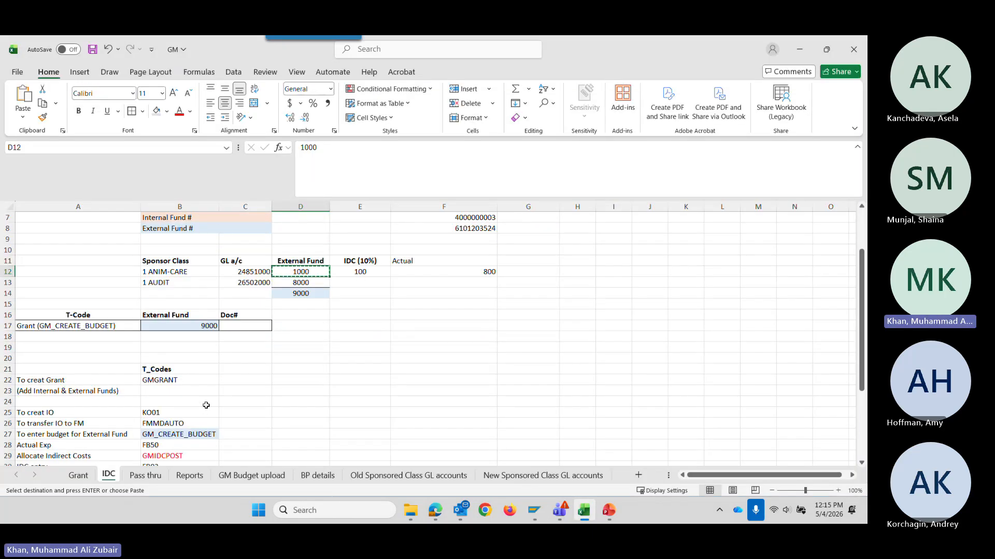
scroll(205, 405, "down", 4)
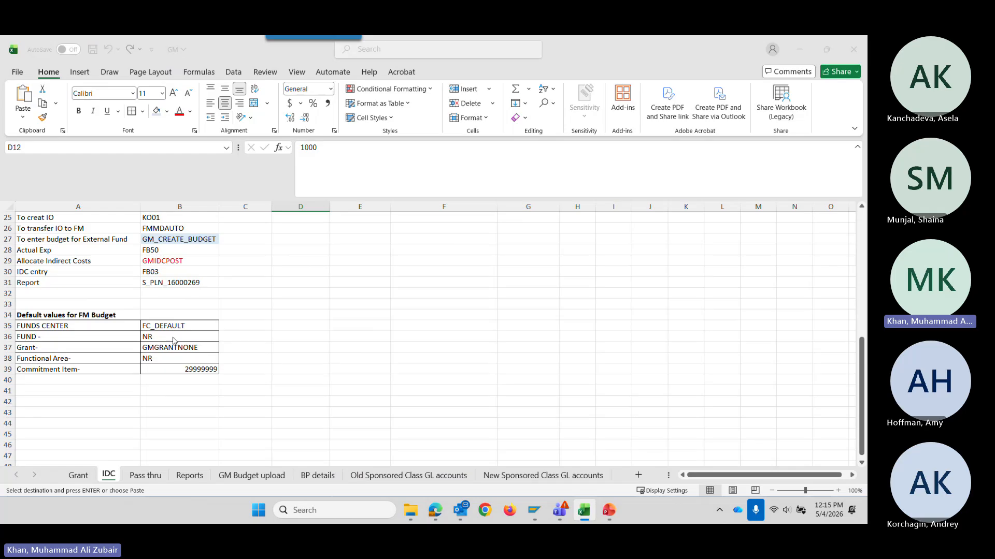
key("alt+Tab")
key("alt+Tab")
left_click(201, 370)
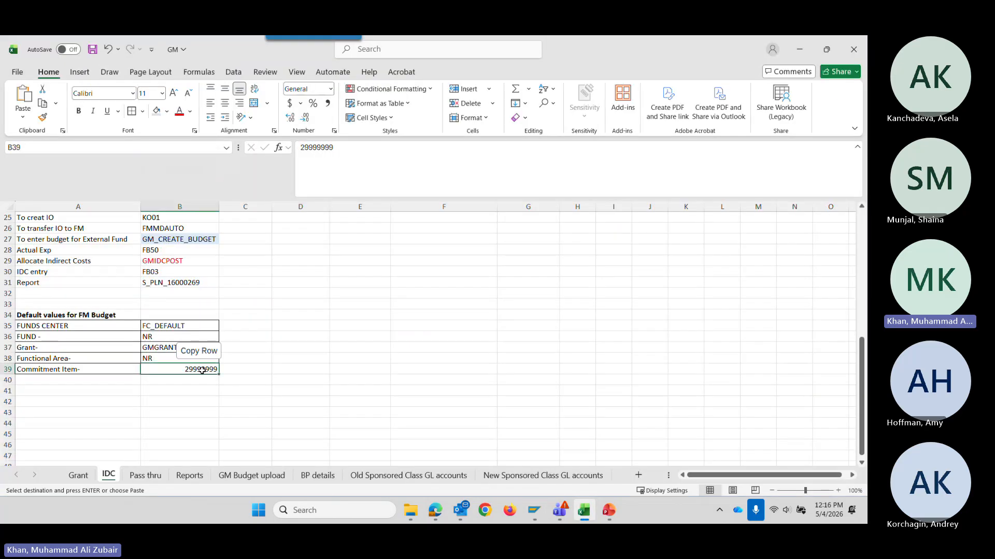
key("ctrl+c")
key("alt+Tab")
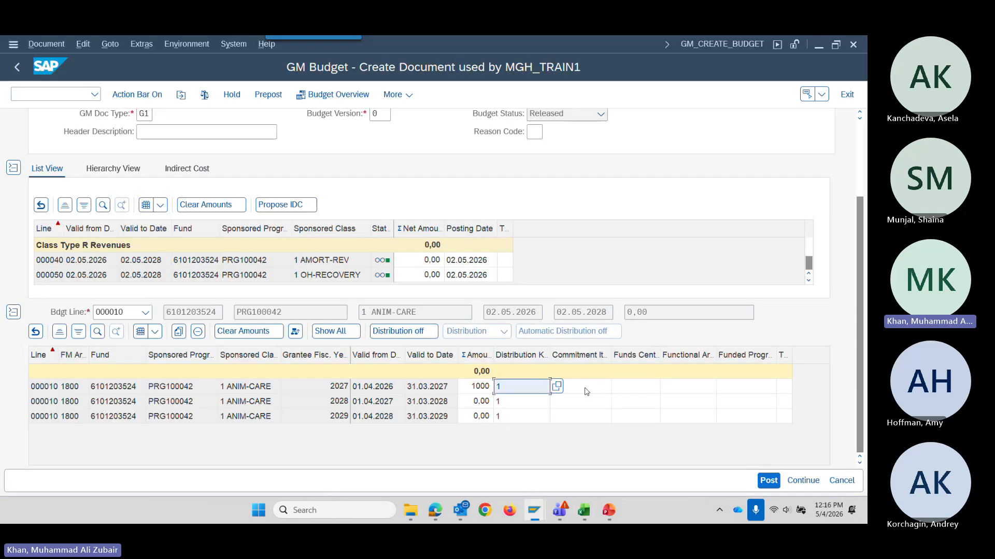
left_click(587, 391)
key("ctrl+v")
Copy the default funds center from Excel cell B35 and enter FC_DEFAULT on the 2027 1 ANIM-CARE line in SAP.
key("alt+Tab")
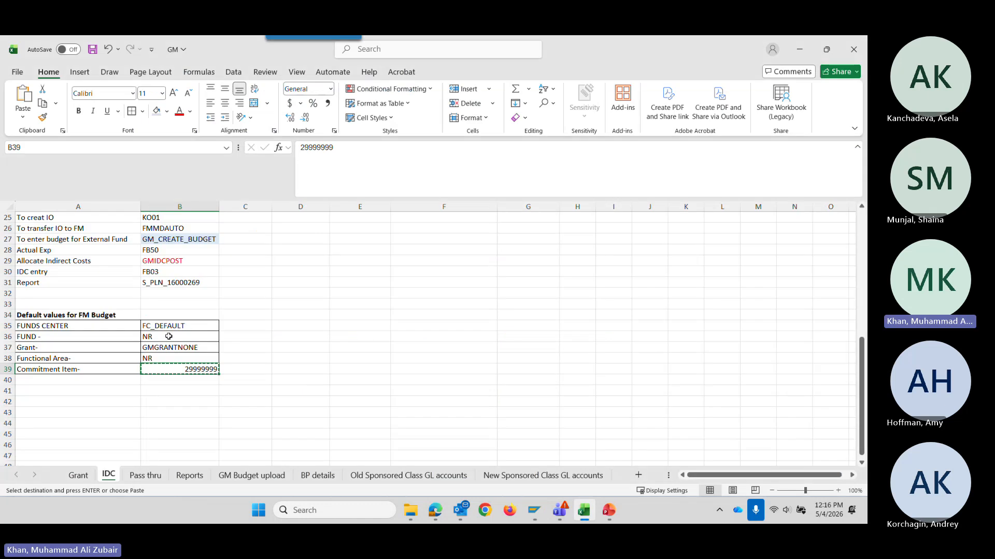
left_click(167, 331)
key("ctrl+c")
key("alt+Tab")
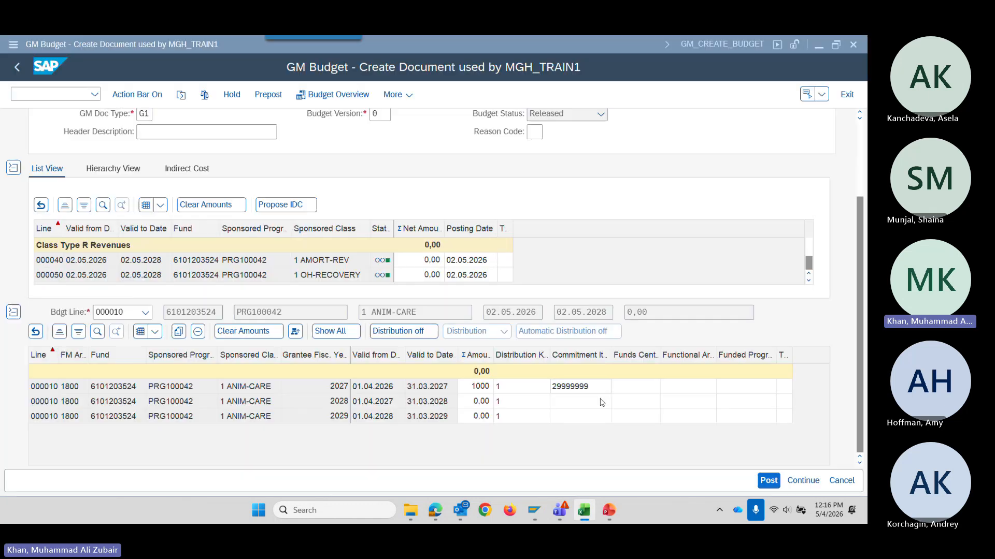
left_click(634, 387)
key("ctrl+v")
Copy the default functional area from Excel cell B38 and enter NR on the 2027 1 ANIM-CARE line in SAP.
key("alt+Tab")
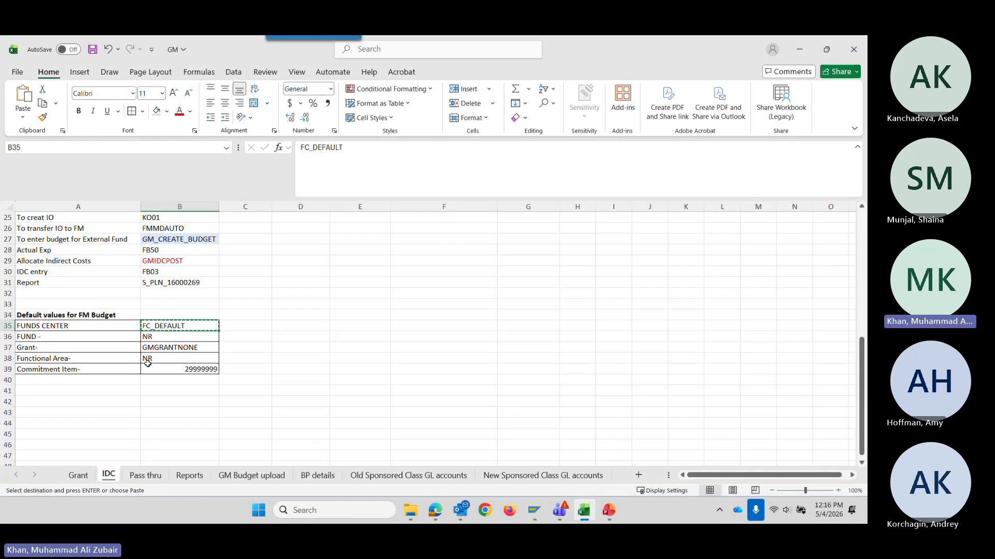
left_click(155, 360)
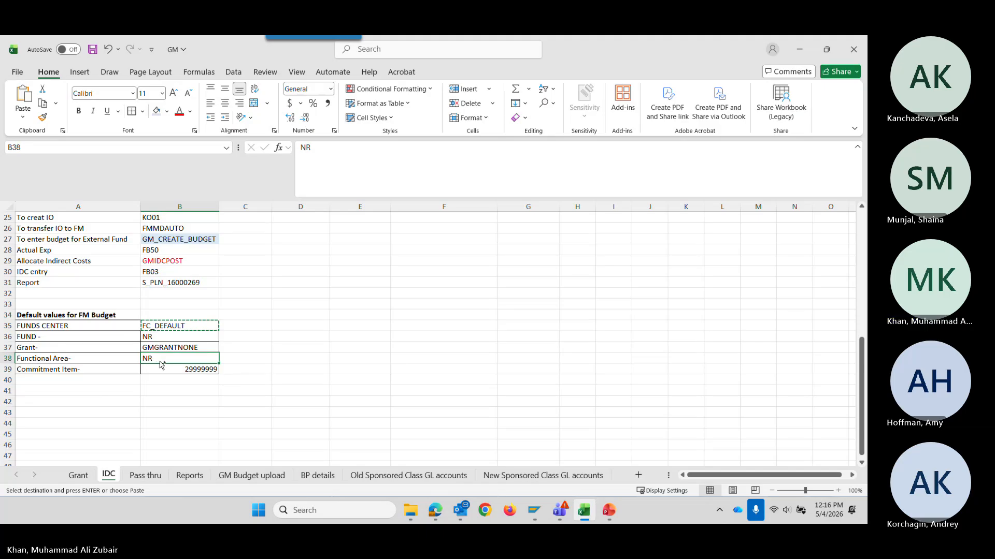
key("ctrl+c")
key("alt+Tab")
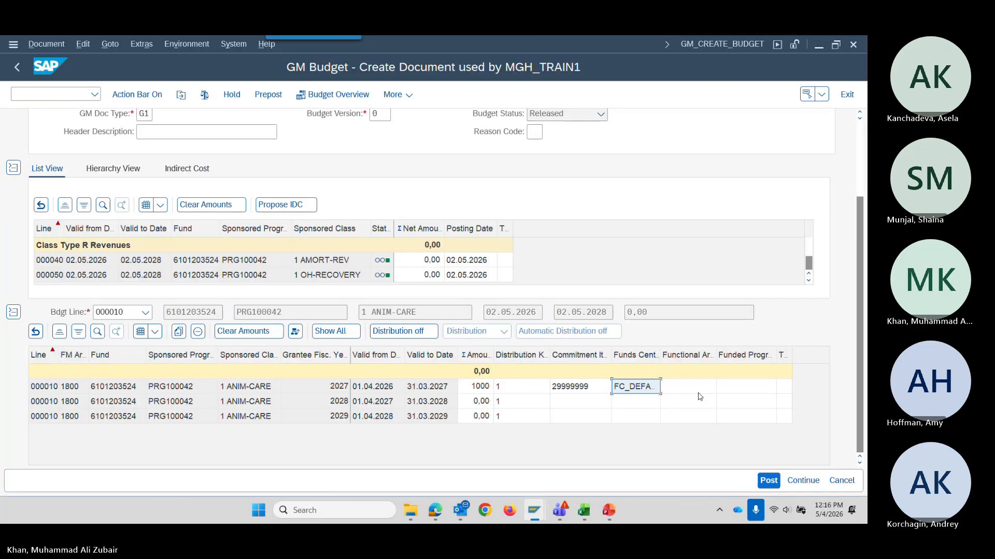
Copy the internal order from Excel cell D3 into the 2027 1 ANIM-CARE line's funded program in SAP and update the overall budget line.
key("alt+Tab")
scroll(361, 235, "up", 8)
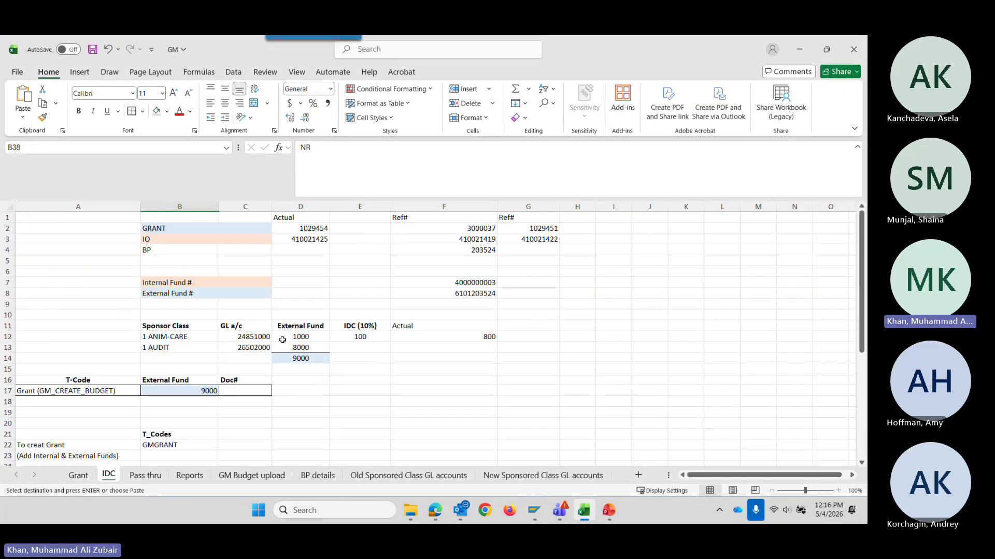
left_click(295, 237)
key("ctrl+c")
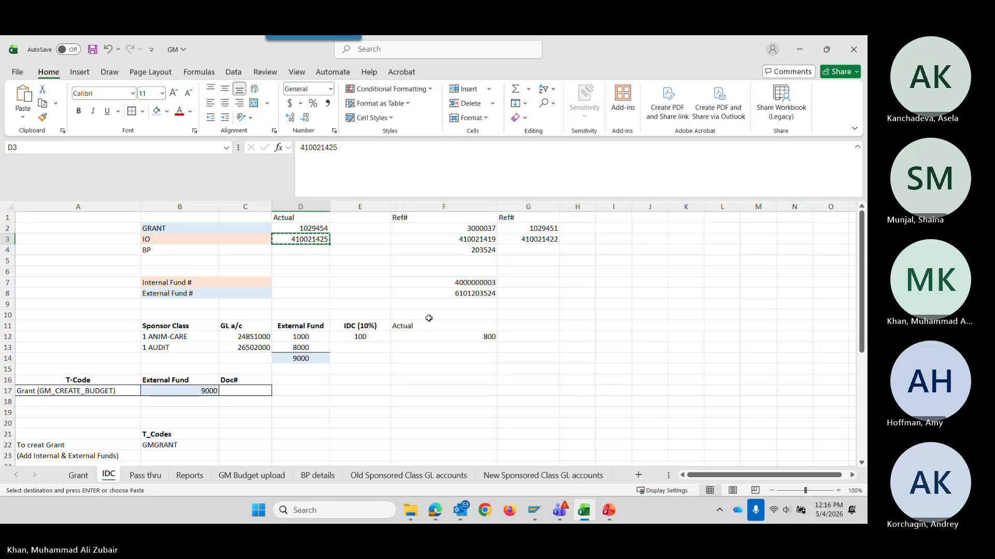
key("alt+Tab")
left_click(750, 388)
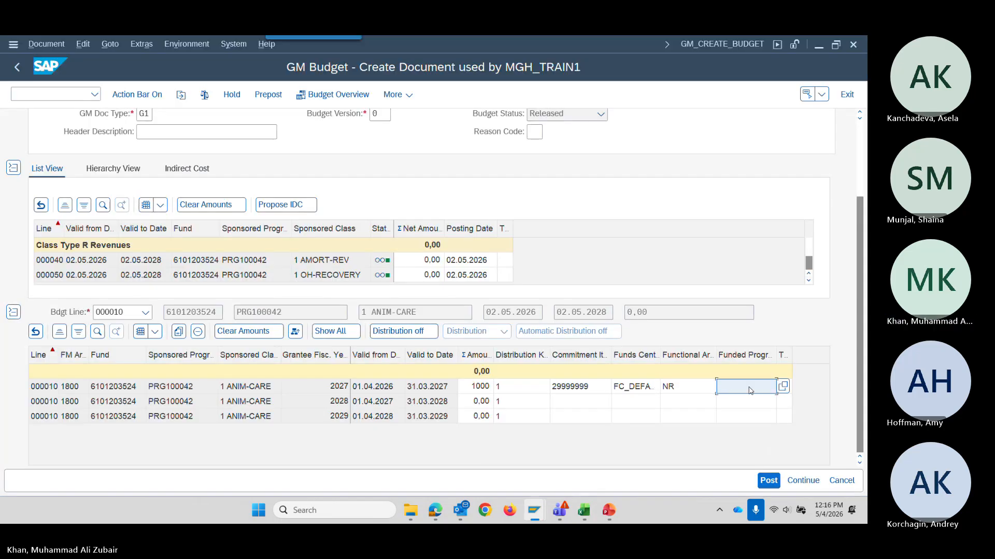
key("ctrl+v")
left_click(295, 332)
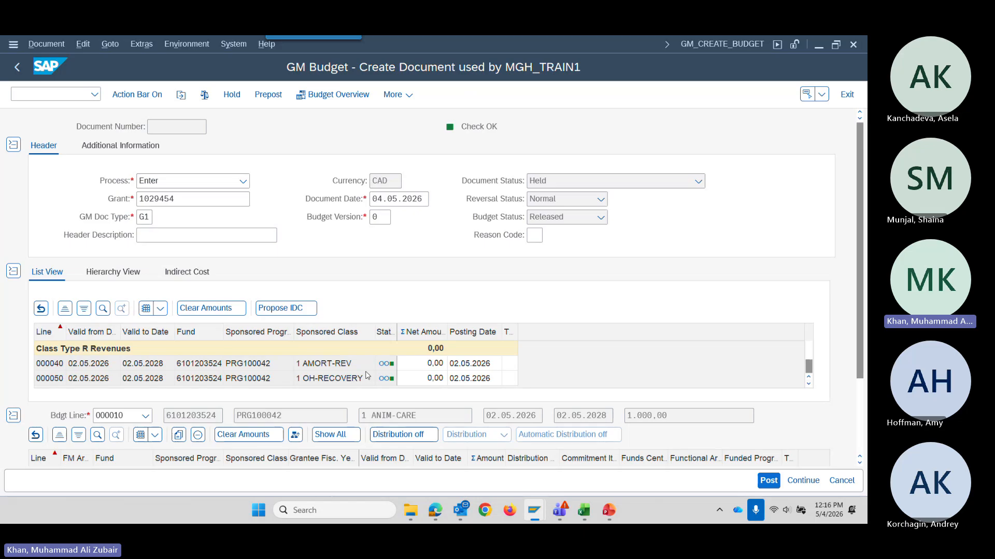
Switch the detail section to budget line 000020 for 1 AUDIT and load its fiscal-year lines.
scroll(466, 374, "up", 3)
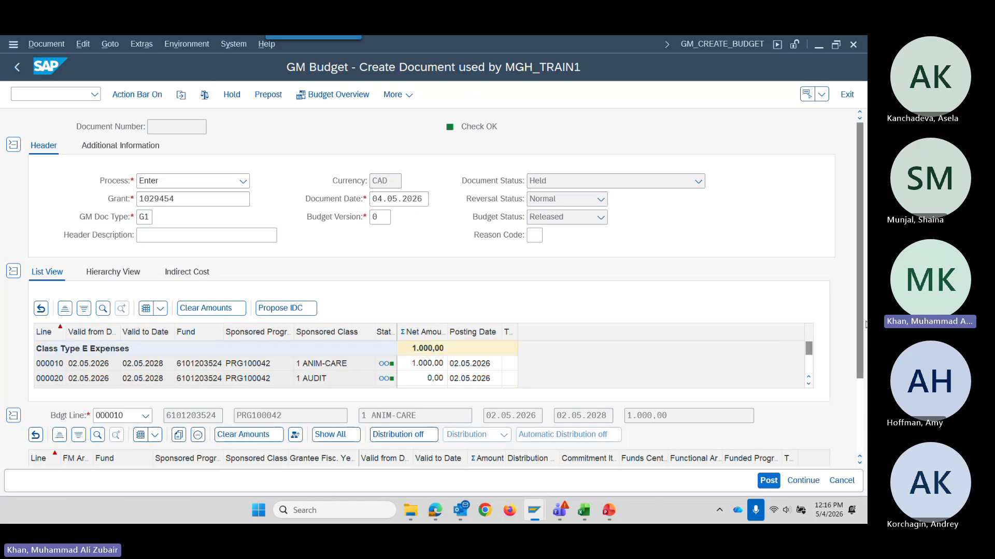
scroll(859, 324, "down", 3)
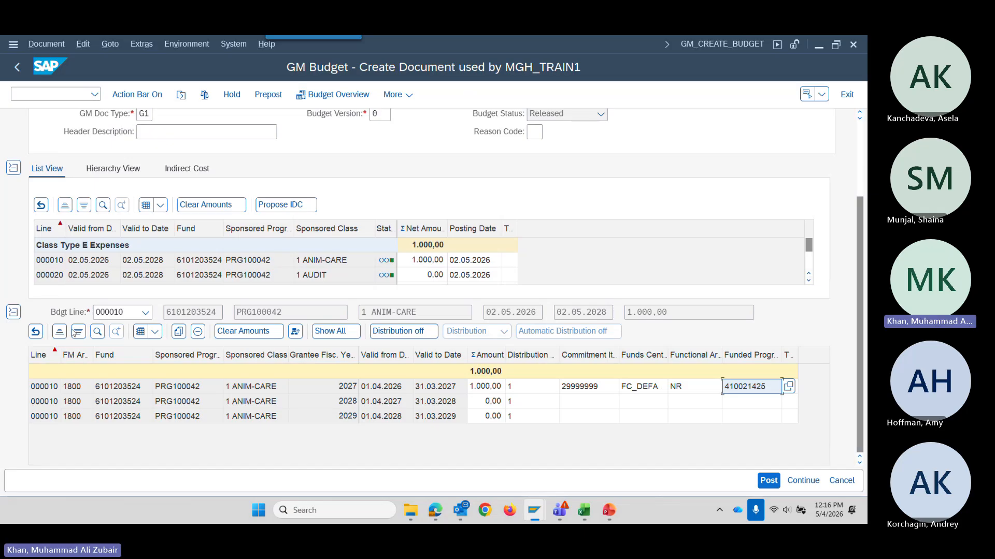
left_click(146, 313)
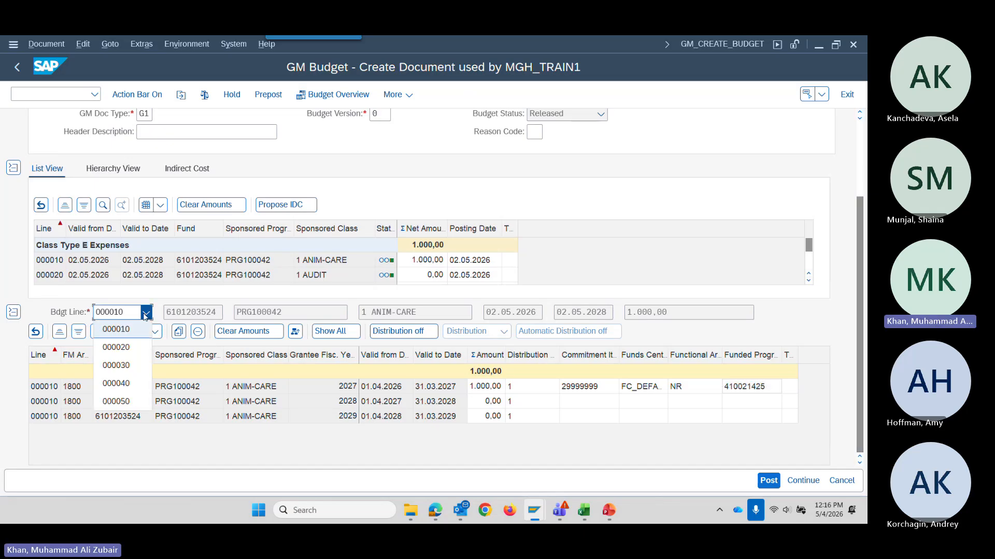
left_click(116, 347)
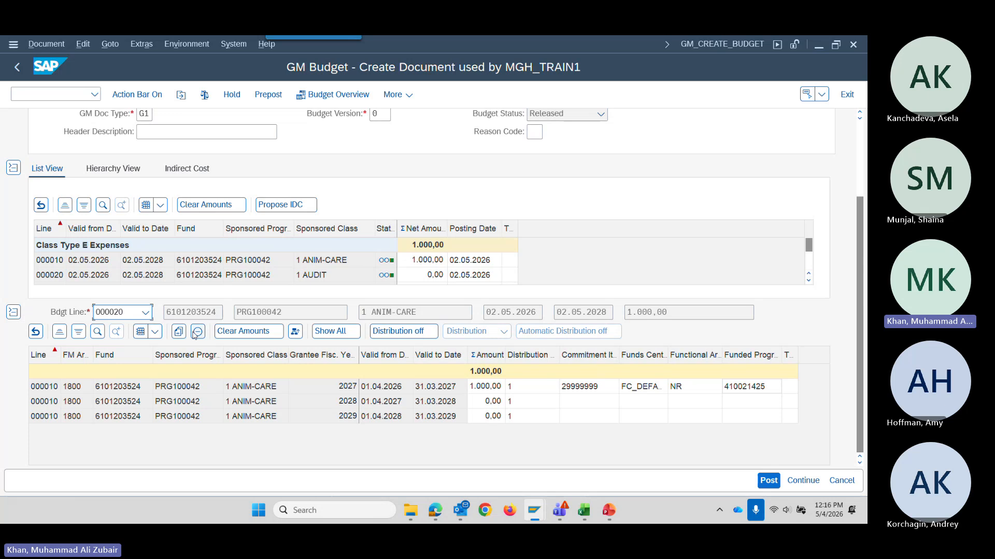
left_click(126, 317)
key("Return")
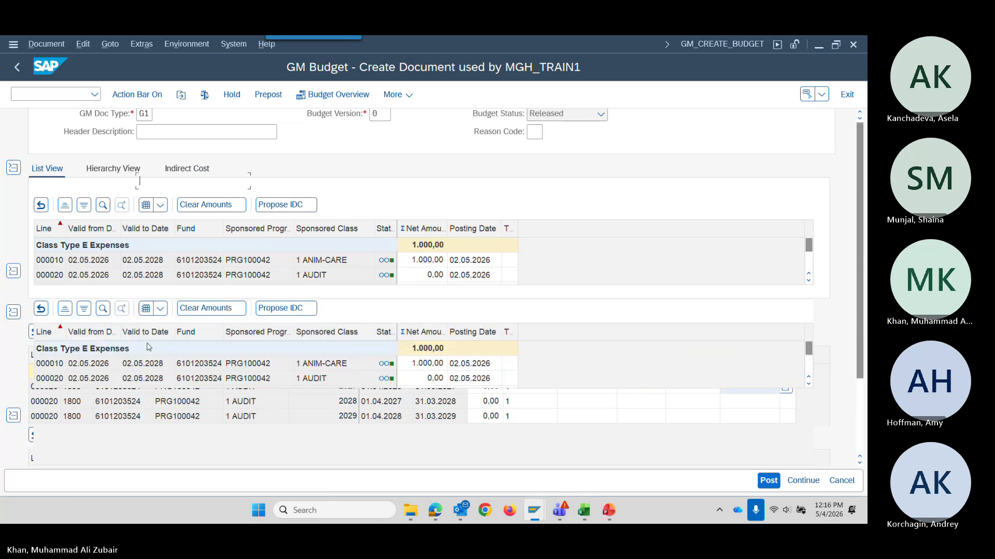
left_click_drag(860, 321, 855, 405)
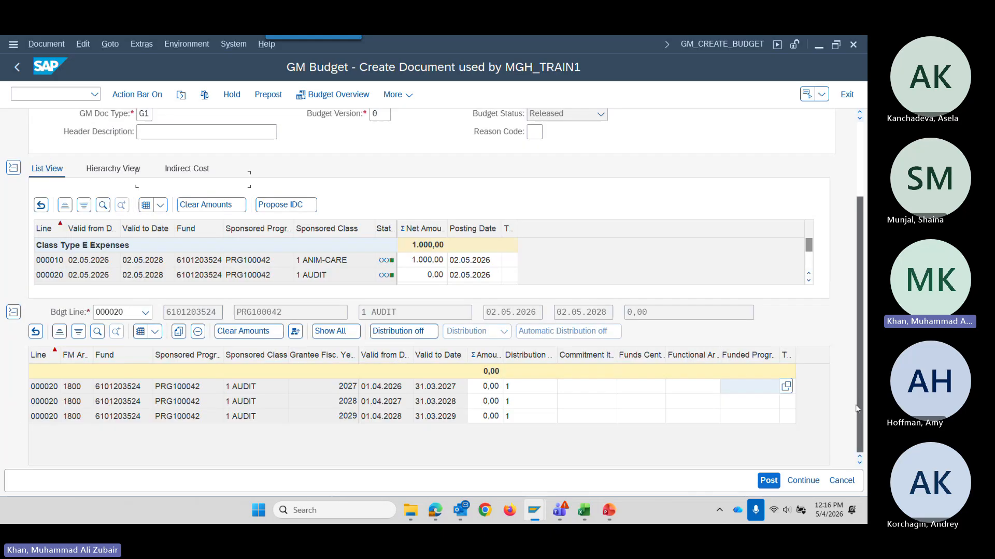
Copy the external fund amount from Excel cell D13 and enter 8000 for fiscal year 2027 on the 1 AUDIT line in SAP.
key("alt+Tab")
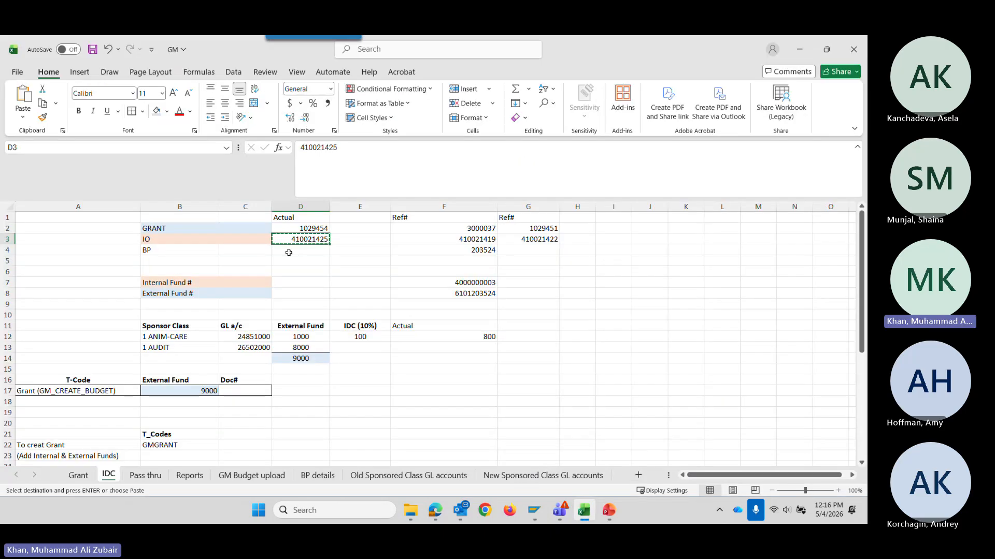
left_click(309, 348)
key("ctrl+c")
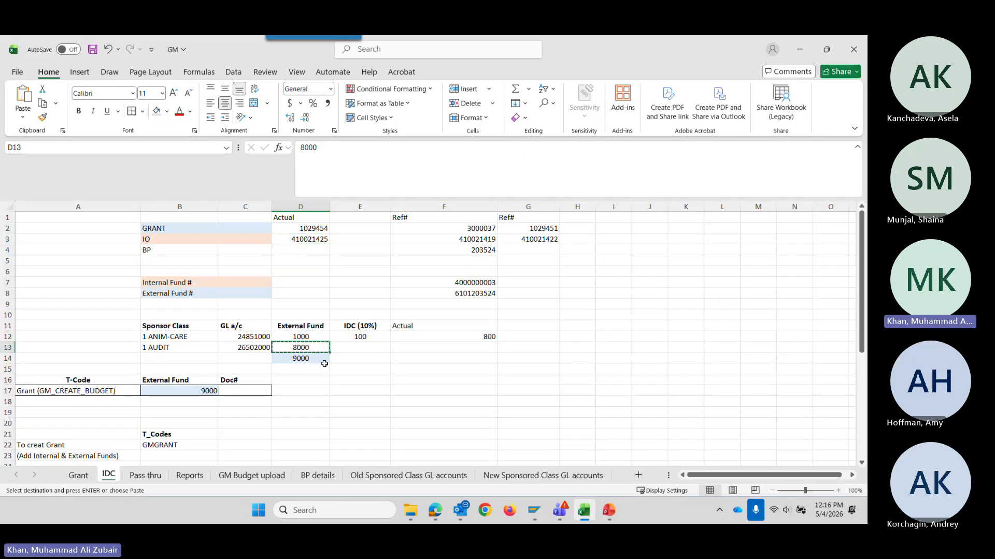
key("alt+Tab")
left_click(487, 387)
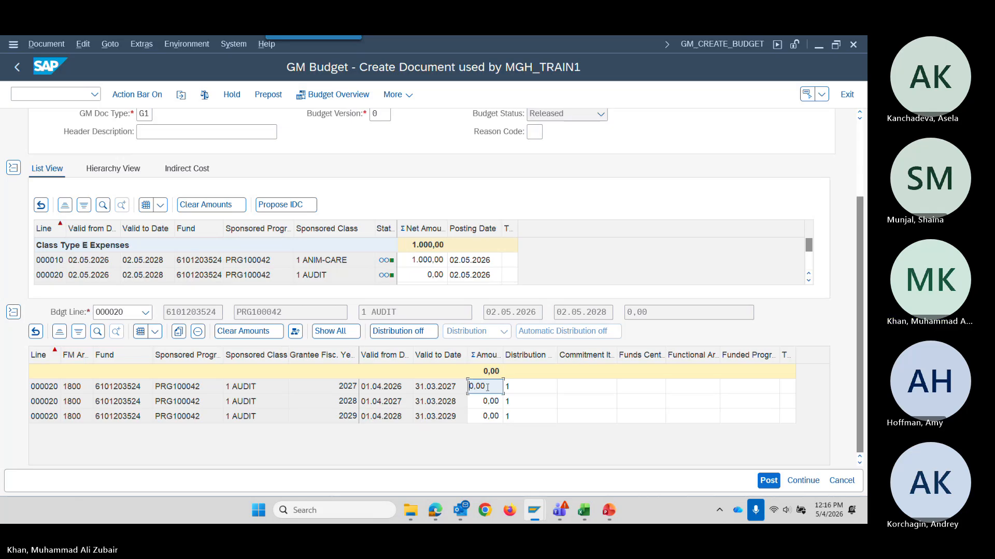
double_click(487, 387)
key("ctrl+v")
Copy the default commitment item from Excel cell B39 and enter 29999999 on the 2027 1 AUDIT line in SAP.
key("alt+Tab")
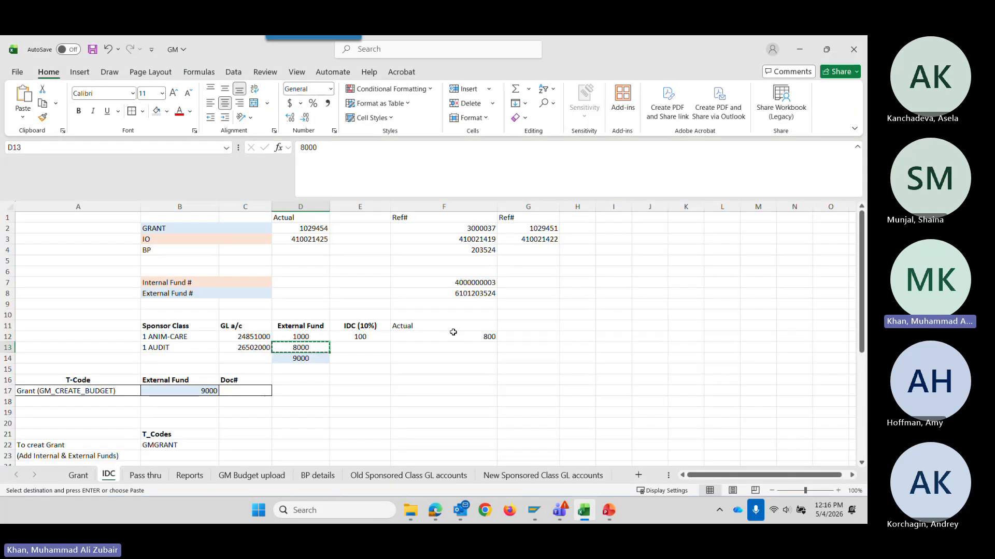
scroll(231, 422, "down", 6)
left_click(199, 433)
key("ctrl+c")
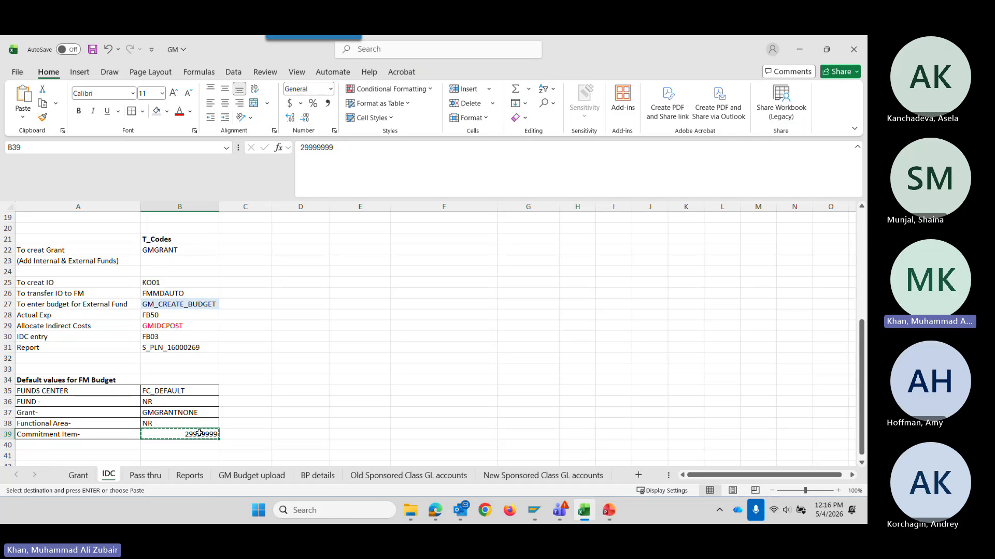
key("alt+Tab")
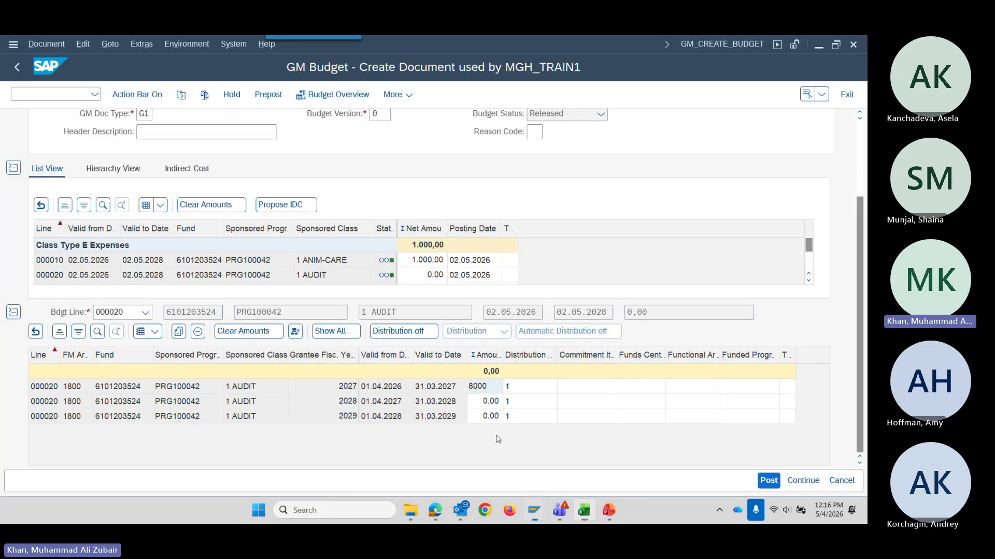
left_click(582, 389)
key("ctrl+v")
Copy the default funds center from Excel cell B35 and enter FC_DEFAULT on the 2027 1 AUDIT line in SAP.
key("alt+Tab")
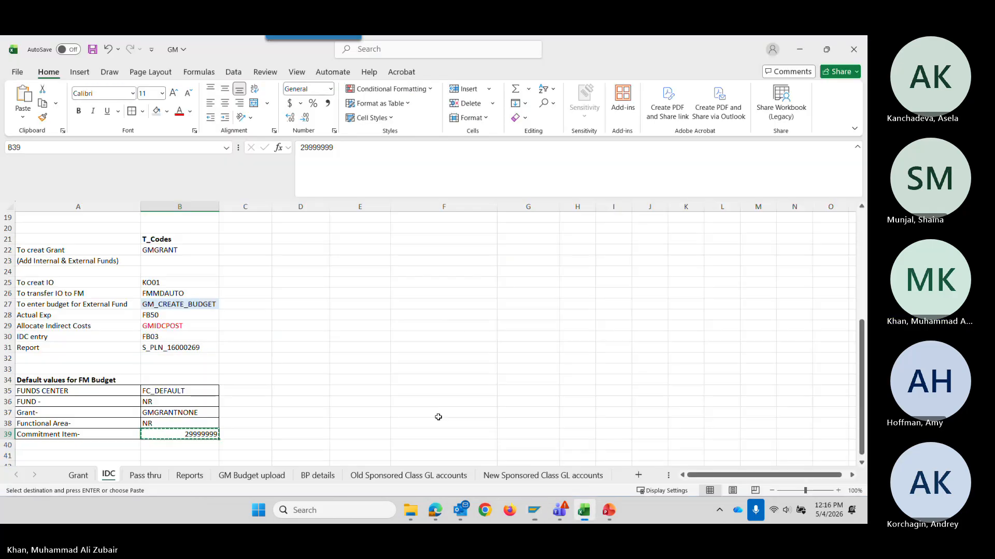
left_click(157, 393)
key("ctrl+c")
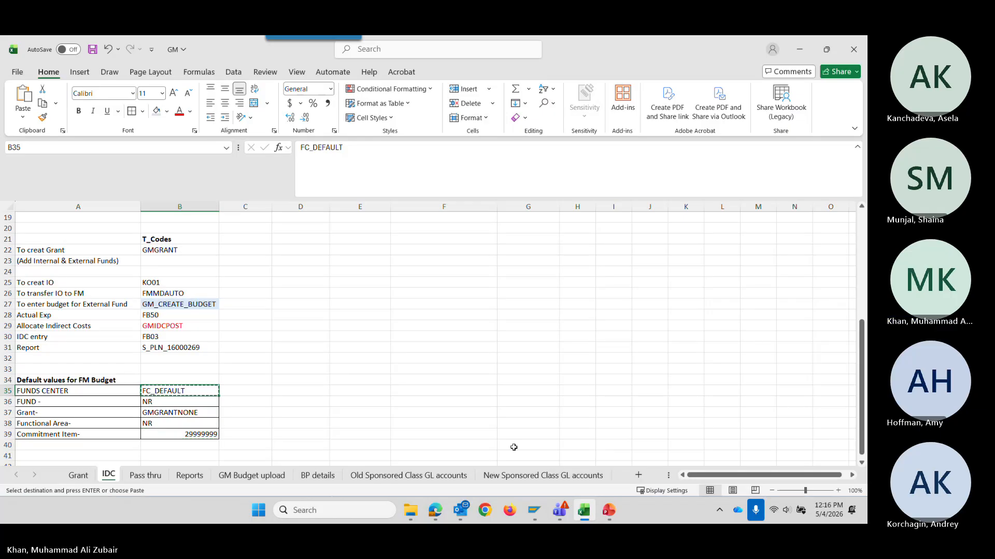
key("alt+Tab")
left_click(639, 389)
key("ctrl+v")
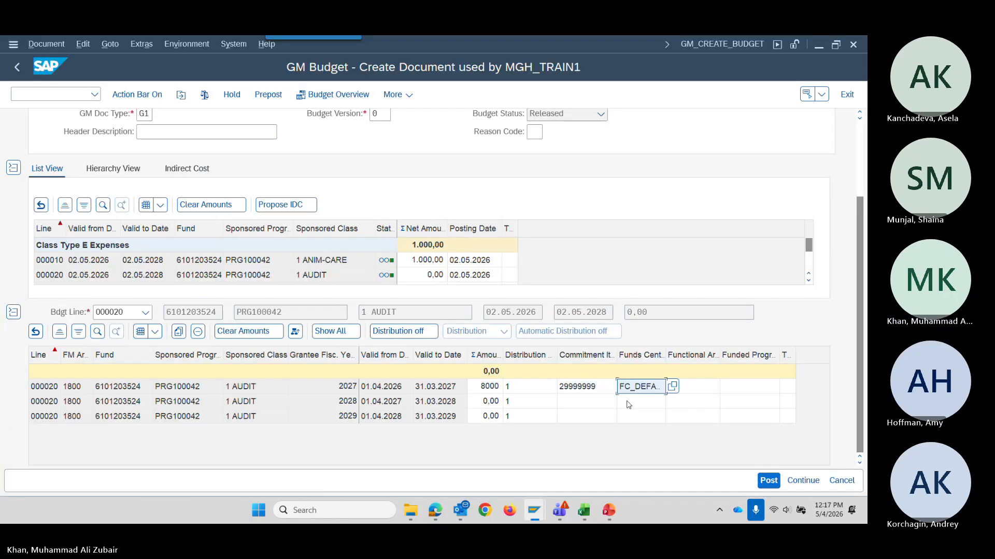
Copy the default functional area from Excel cell B38 and enter NR on the 2027 1 AUDIT line in SAP.
key("alt+Tab")
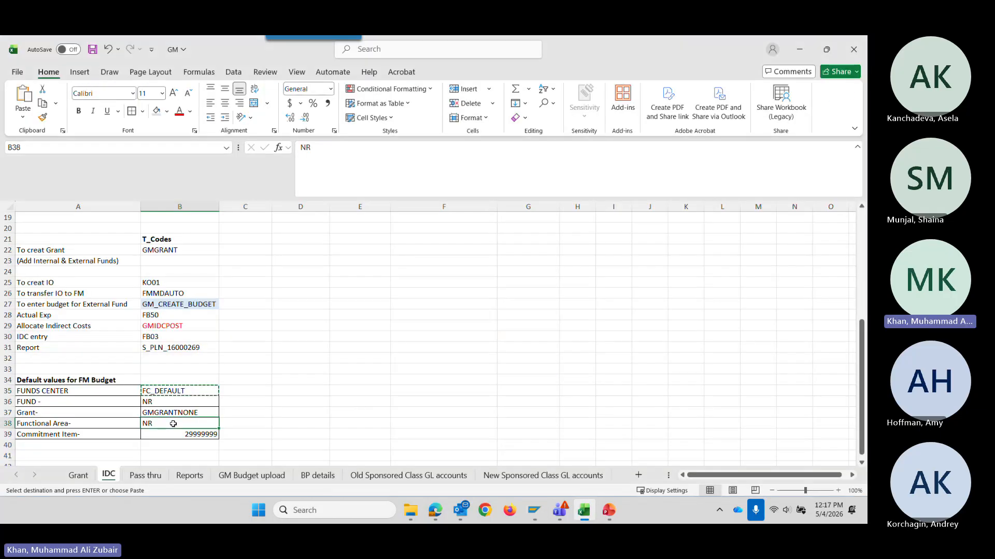
left_click(171, 423)
key("ctrl+c")
key("alt+Tab")
left_click(695, 385)
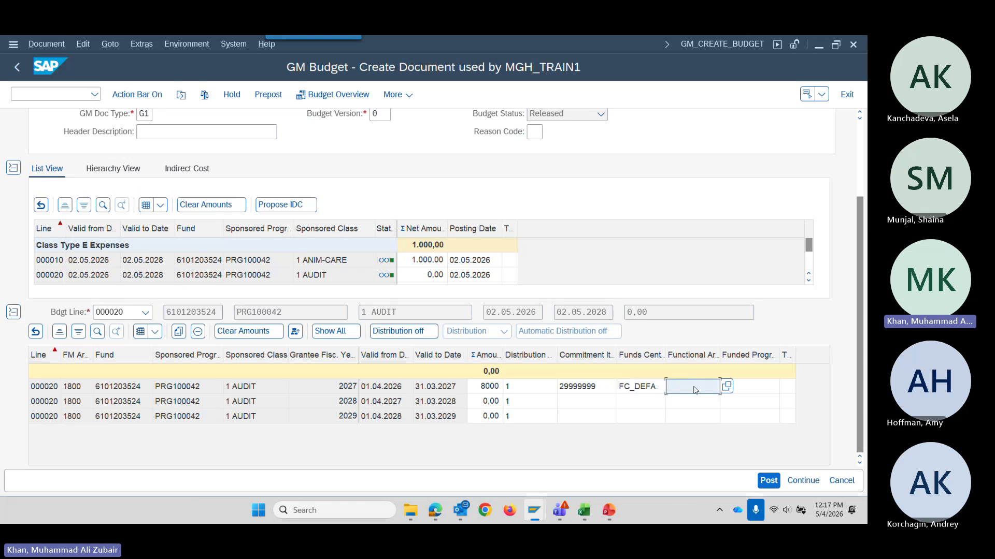
key("ctrl+v")
Copy the internal order from Excel cell D3 into the 2027 1 AUDIT line's funded program in SAP and update the overall budget line.
key("alt+Tab")
scroll(298, 257, "up", 6)
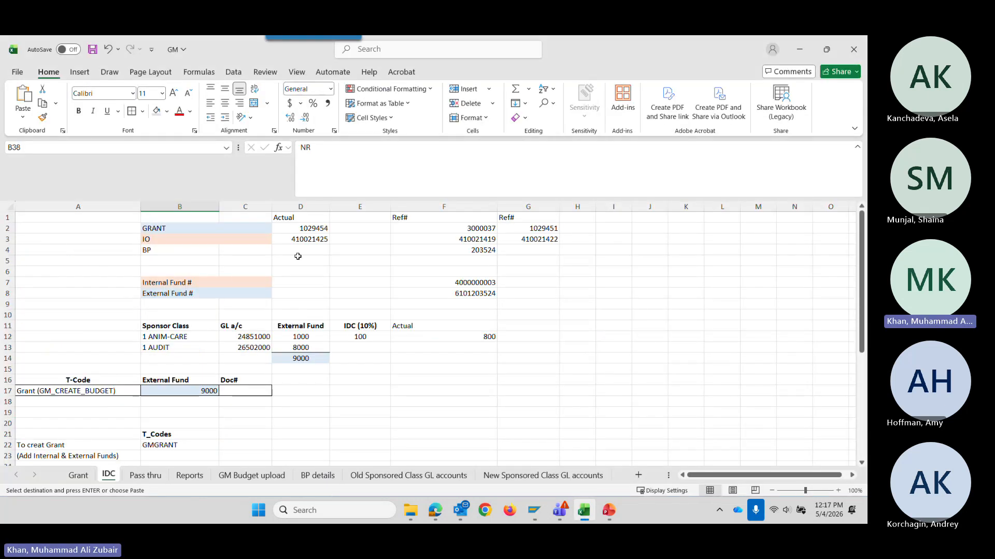
left_click(299, 238)
key("ctrl+c")
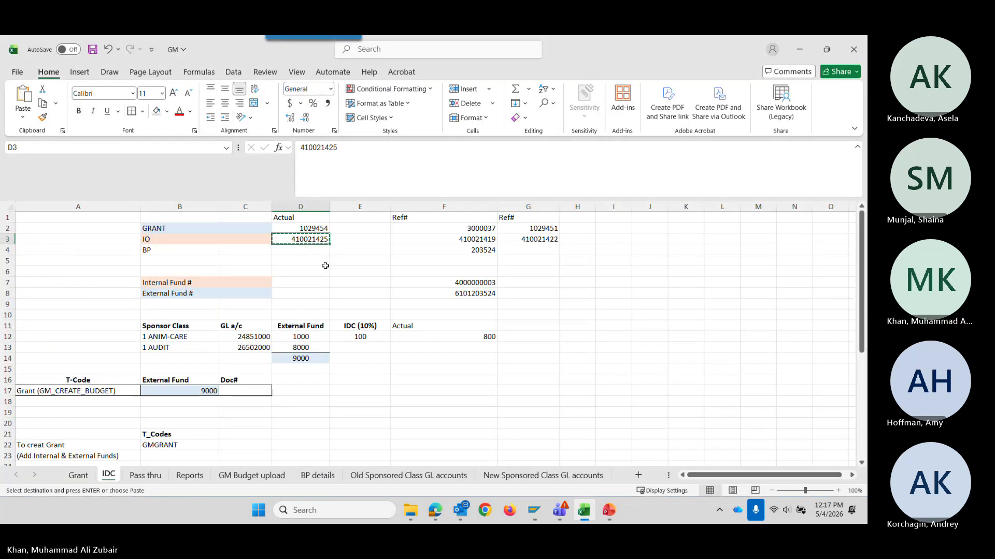
key("alt+Tab")
left_click(748, 386)
key("ctrl+v")
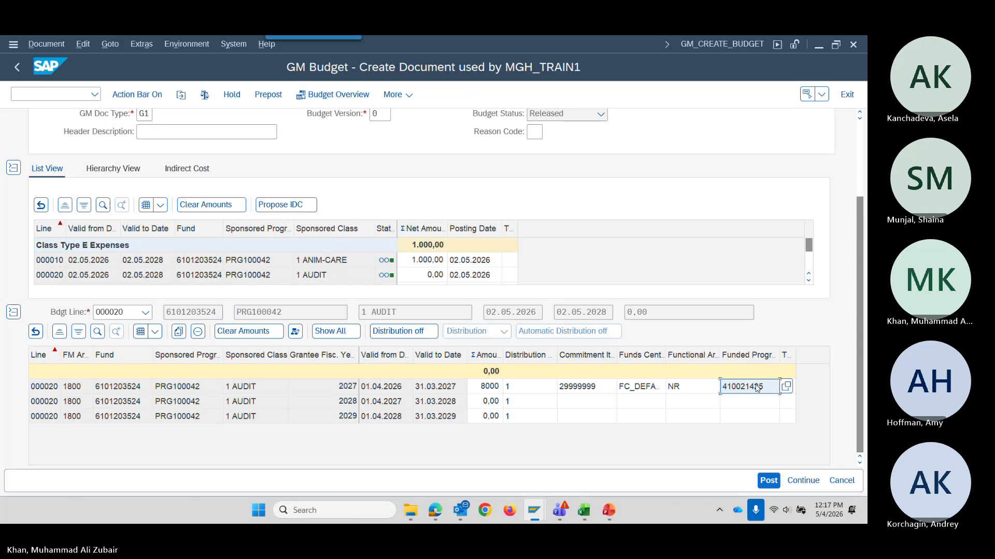
left_click(296, 336)
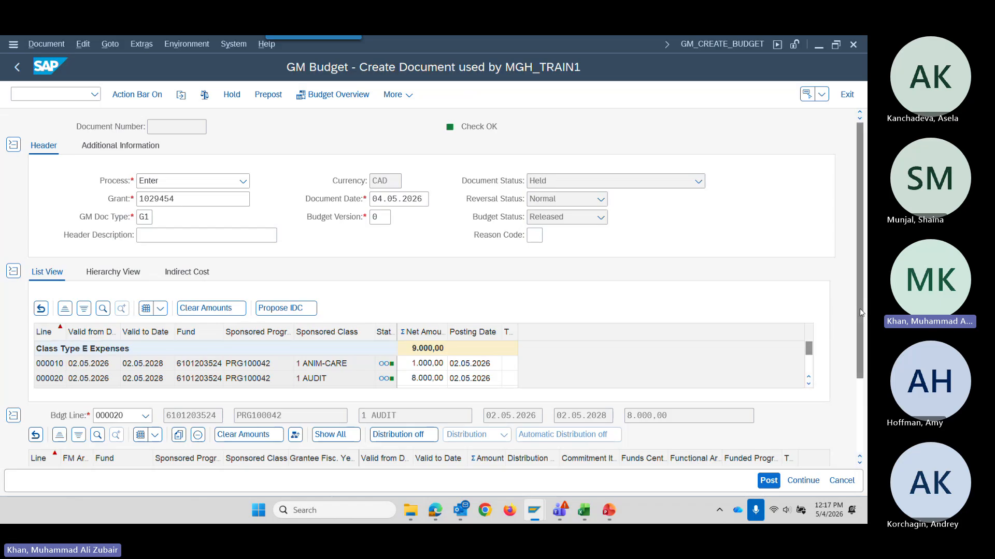
left_click_drag(859, 309, 864, 394)
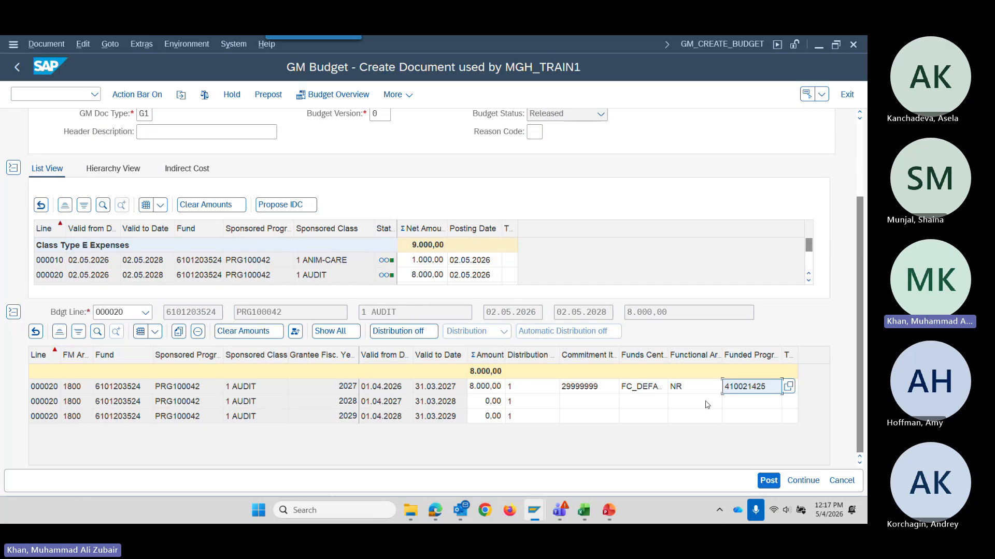
Check the GM budget document for grant 1029454 and post it.
left_click(204, 94)
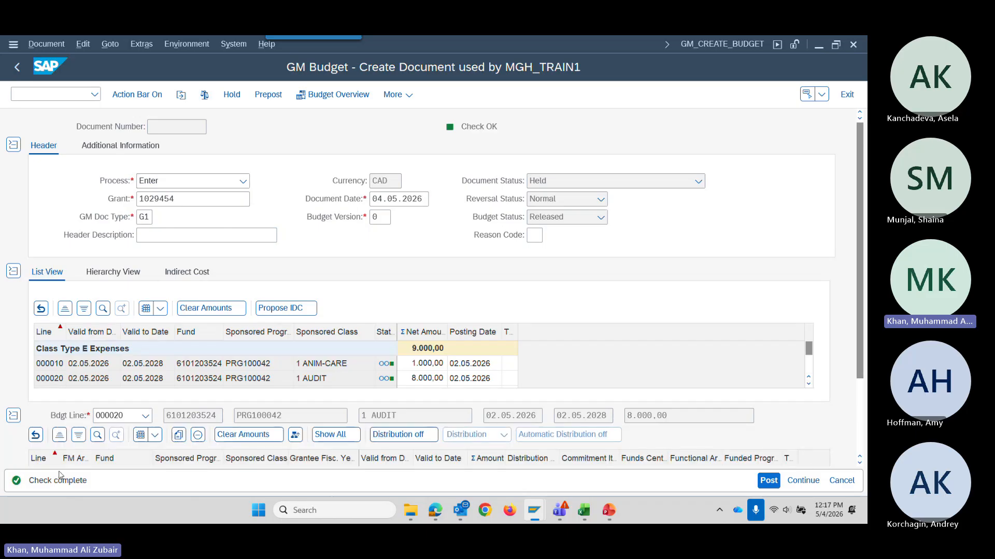
left_click(768, 481)
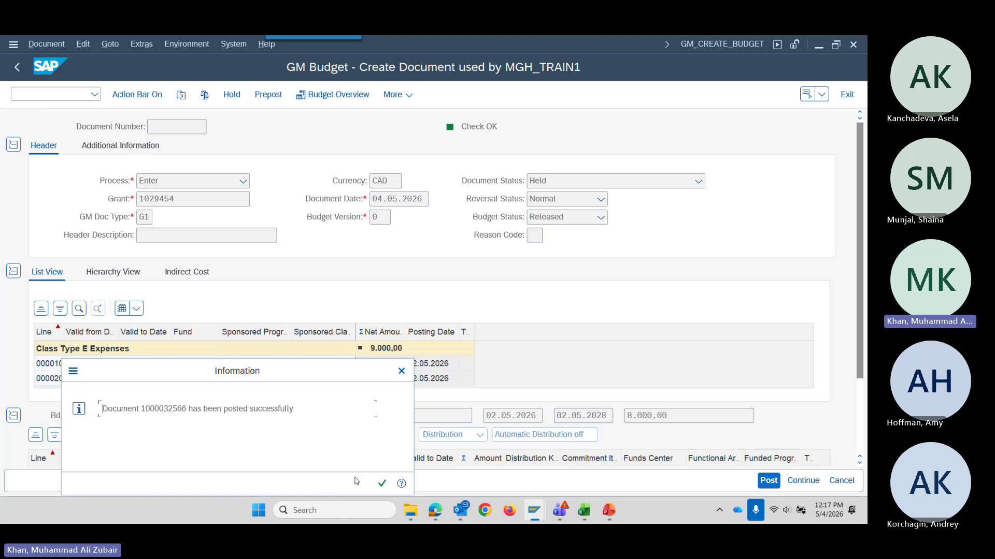
left_click(382, 483)
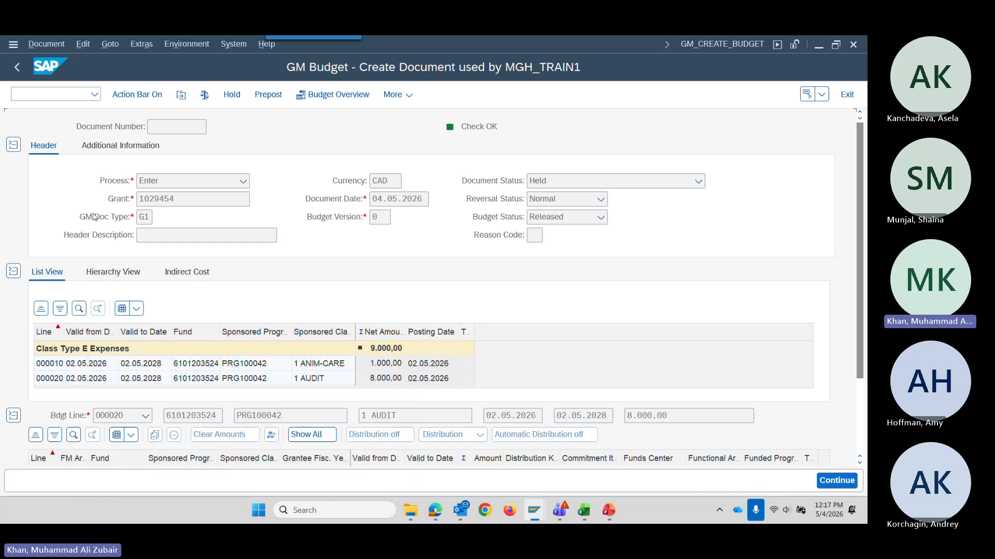
left_click(95, 95)
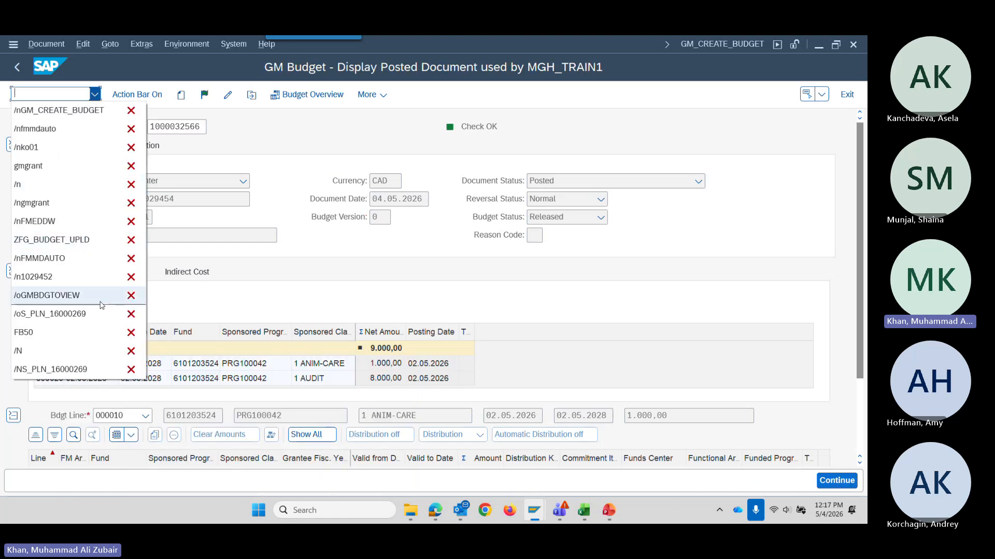
left_click(69, 223)
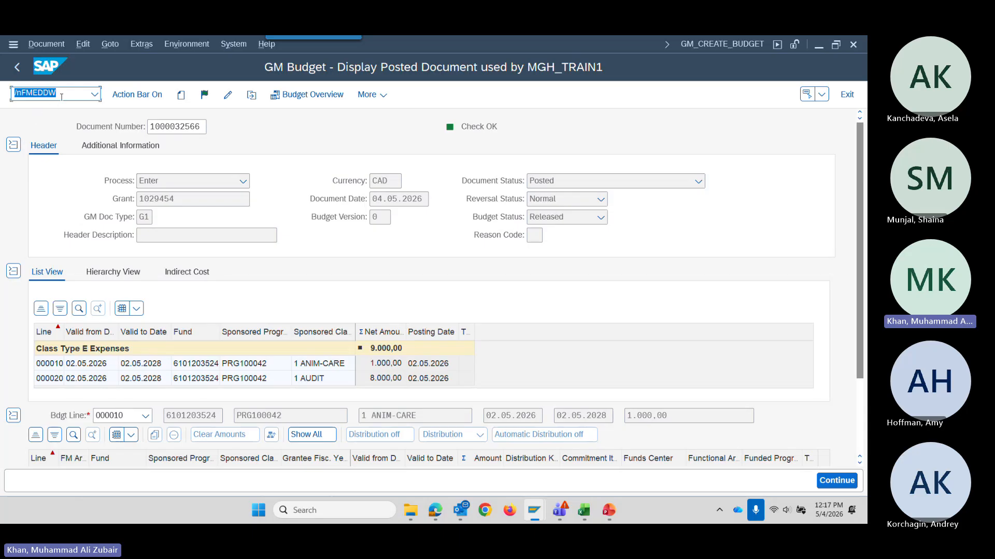
left_click(187, 199)
left_click(73, 94)
type("gmg")
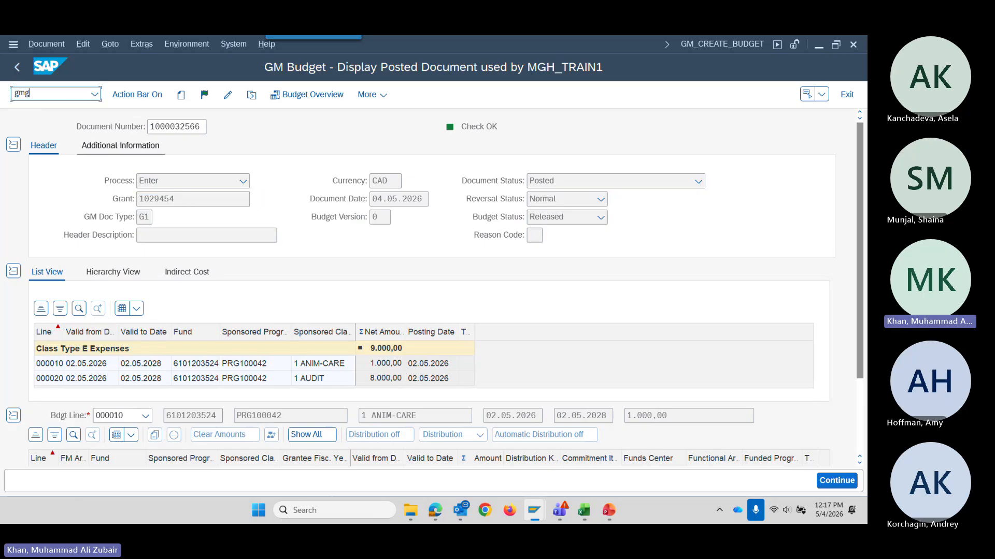
type("rant")
key("Return")
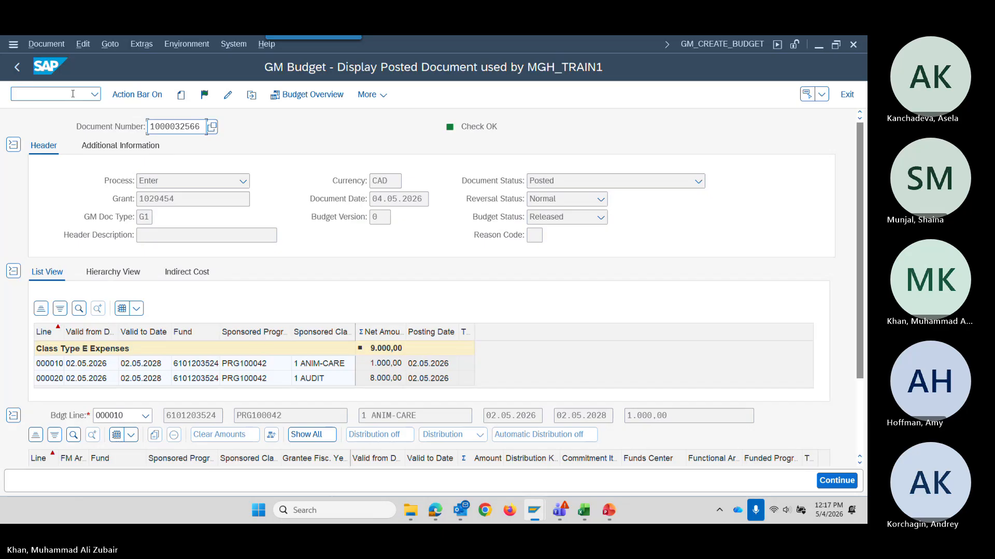
Go to transaction GMGRANT with /ngmgrant and display grant 1029454.
left_click(79, 98)
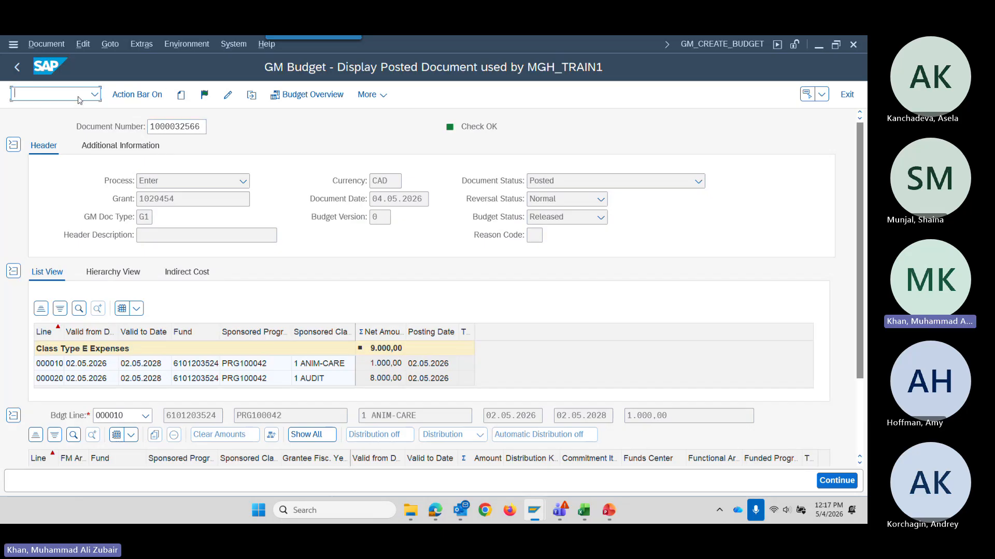
type("/ngmgrant")
key("Return")
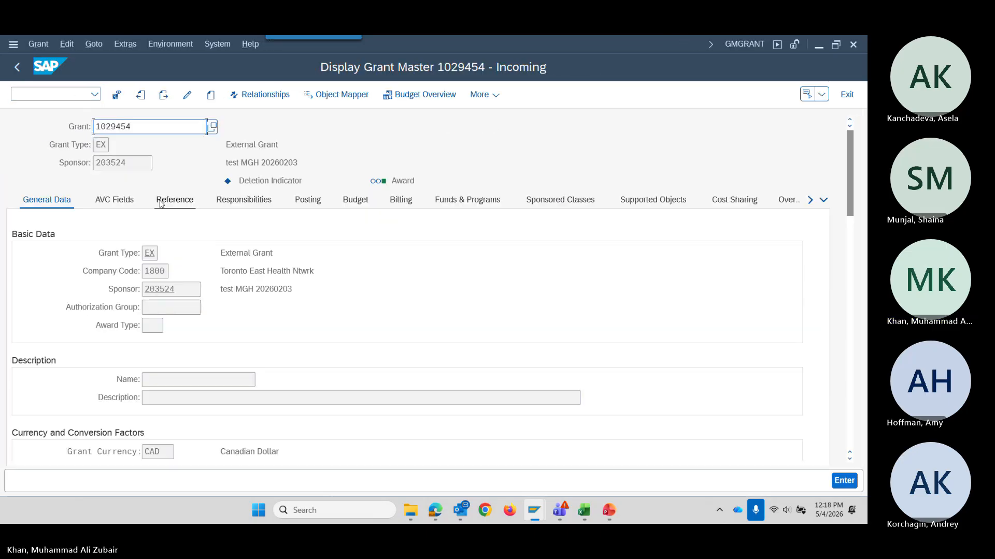
left_click_drag(145, 127, 40, 118)
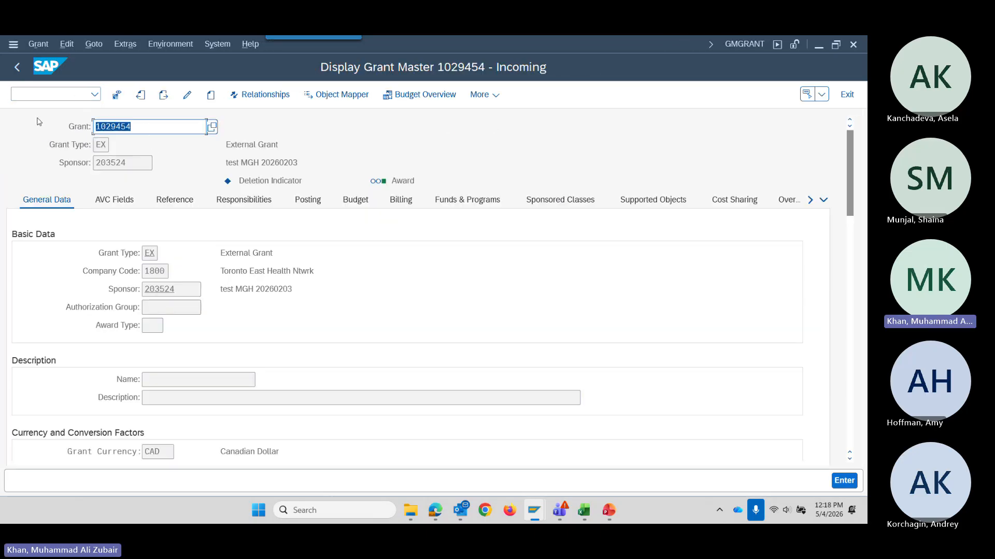
key("ctrl+v")
key("Return")
Open the grant's budget overview and expand the Expense branch down to the Animal Care and Audit Fee lines.
left_click(417, 96)
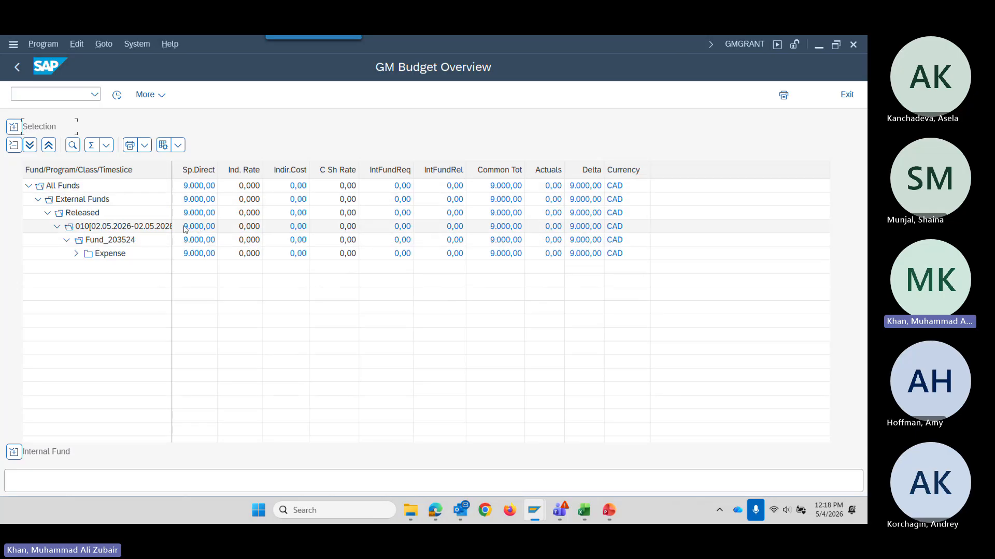
left_click(76, 254)
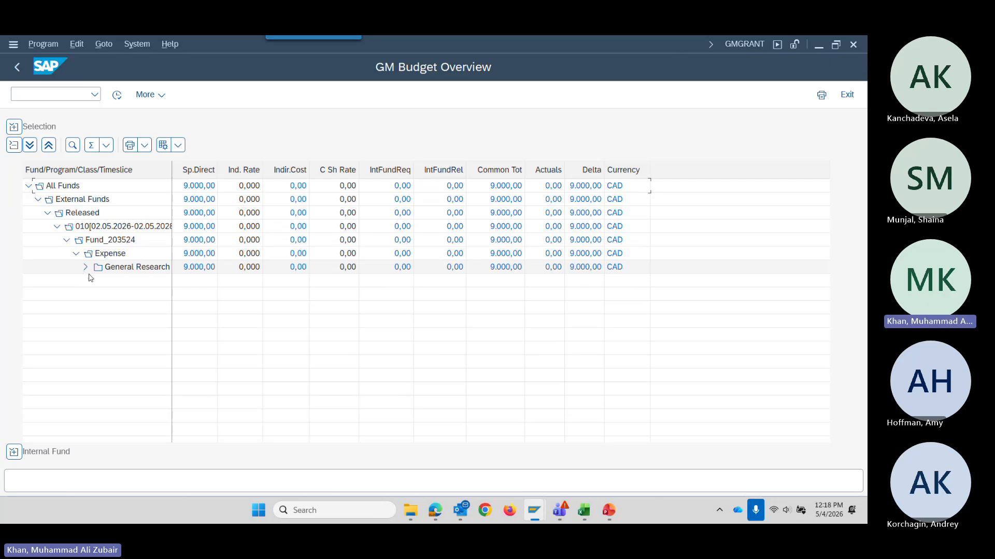
left_click(86, 267)
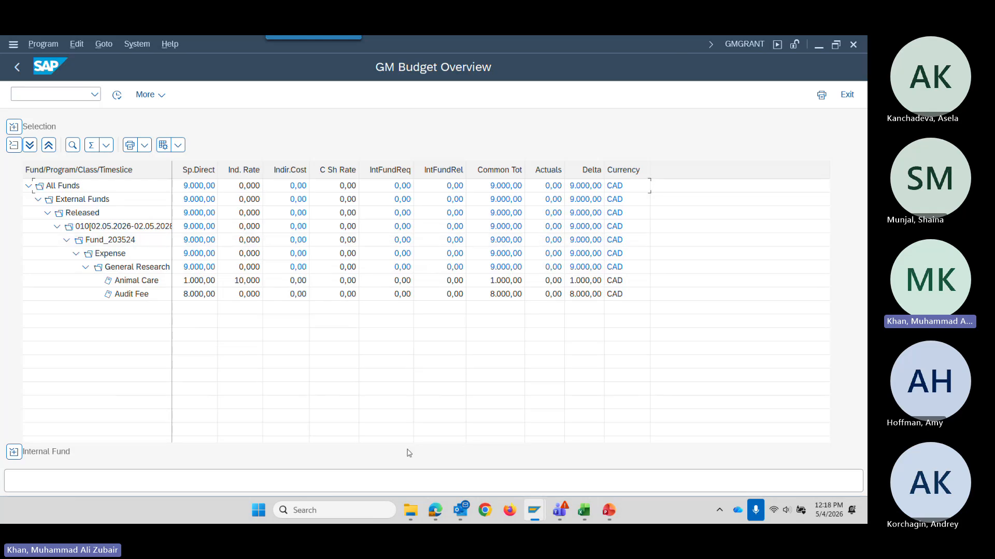
Switch to the IDC sheet in Excel and look up the transaction code for actual expenses in cell B28.
mouse_move(584, 511)
left_click(552, 443)
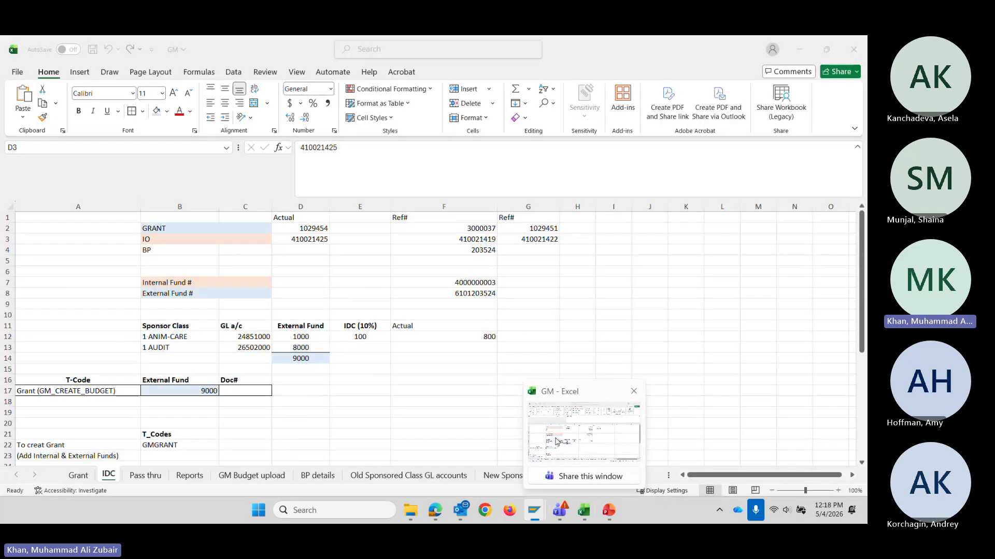
scroll(131, 405, "down", 4)
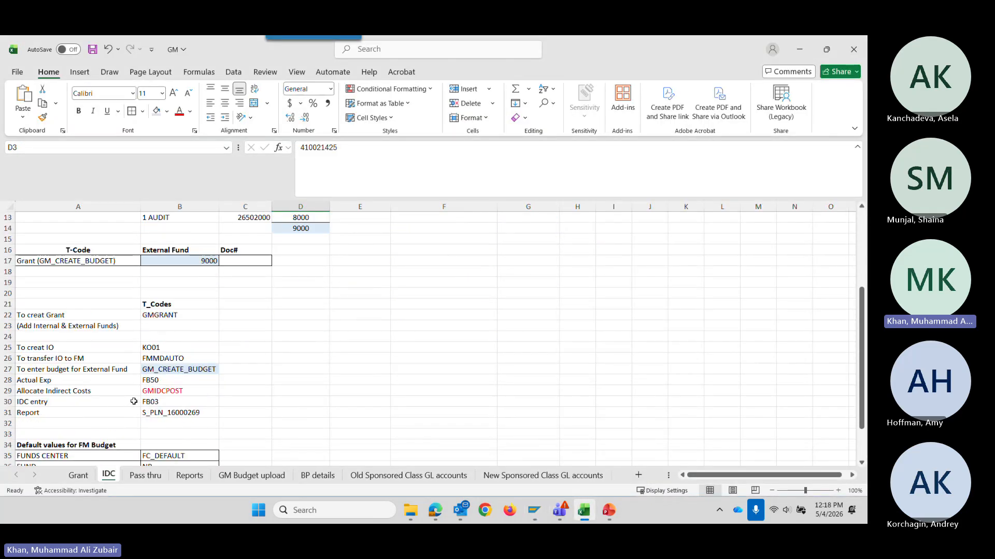
scroll(134, 391, "down", 3)
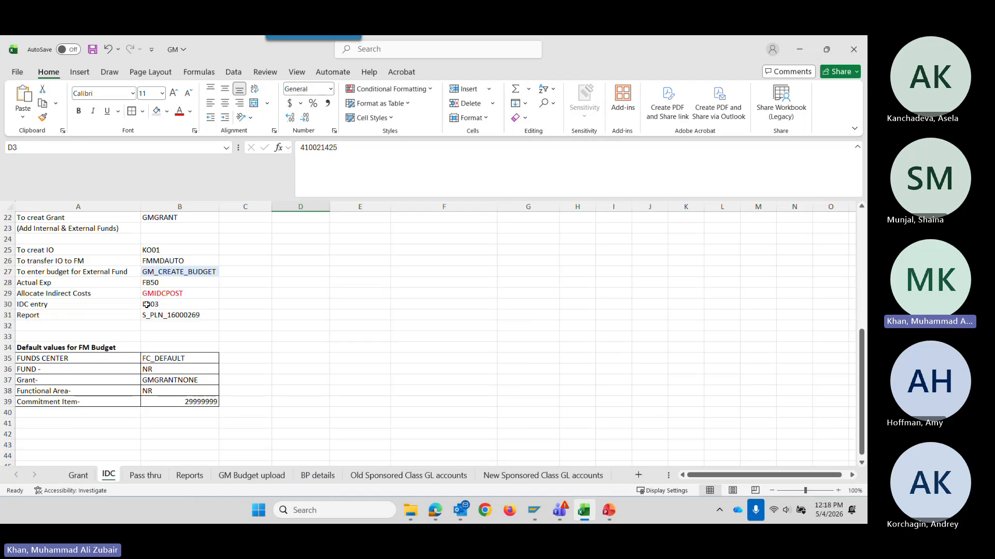
left_click(169, 283)
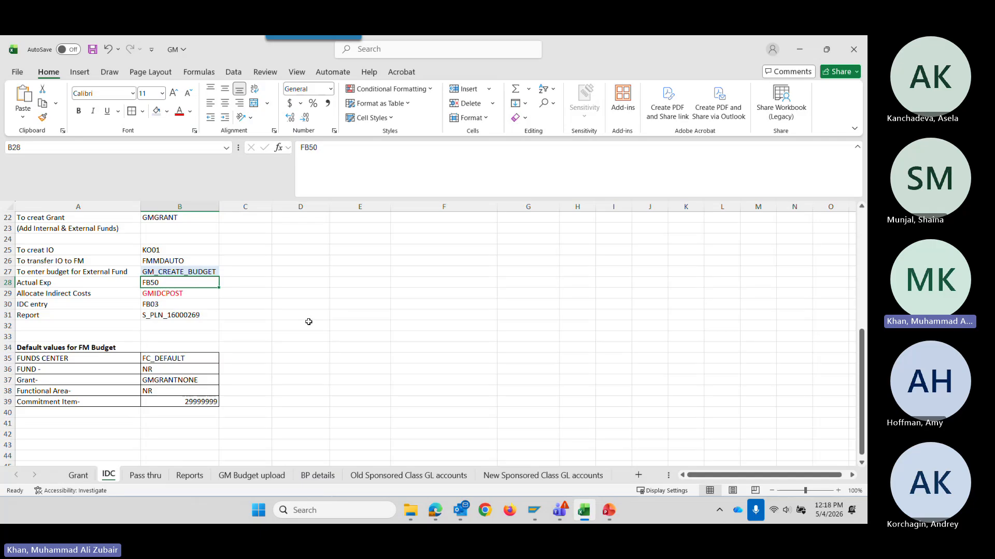
Copy the 1 ANIM-CARE GL account from cell C12.
scroll(310, 321, "up", 4)
scroll(309, 321, "up", 3)
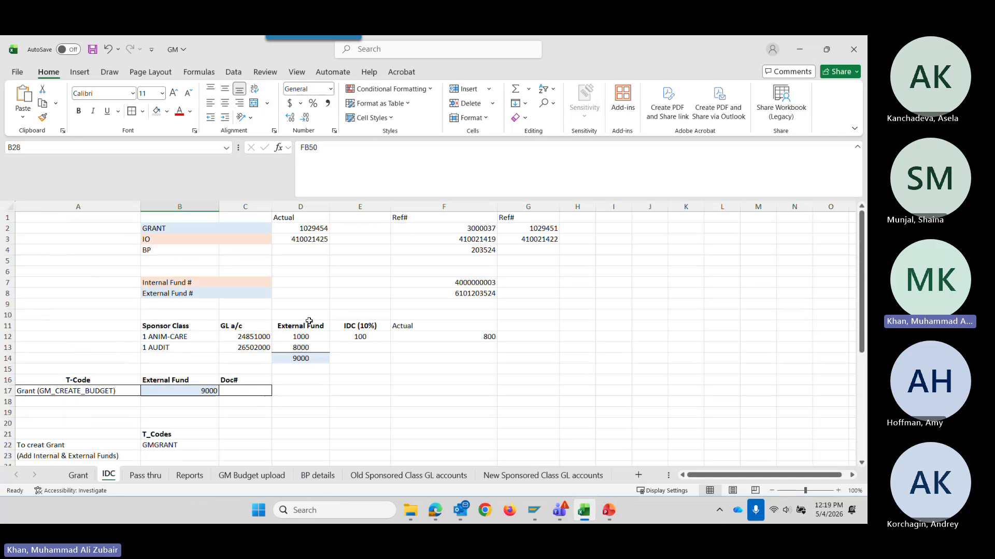
left_click(315, 239)
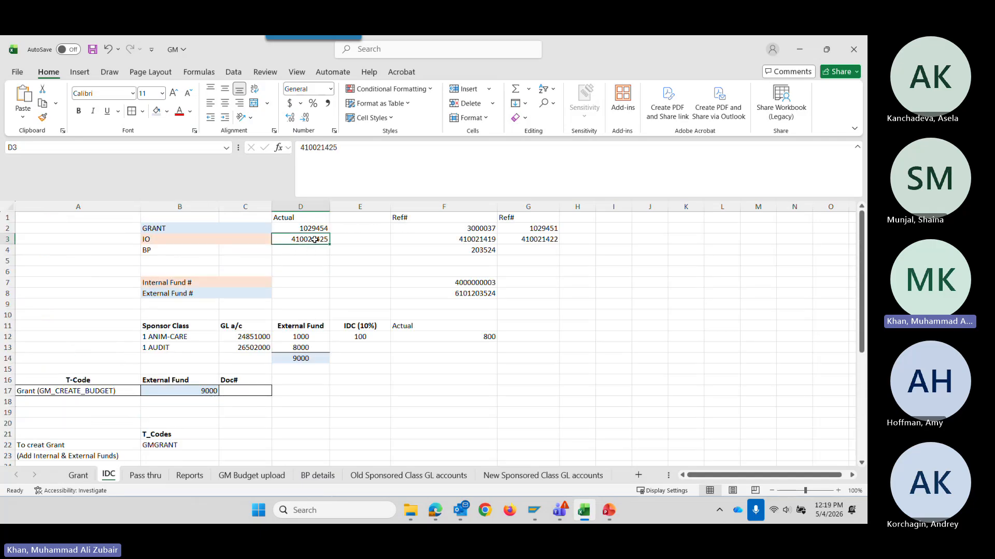
left_click(251, 339)
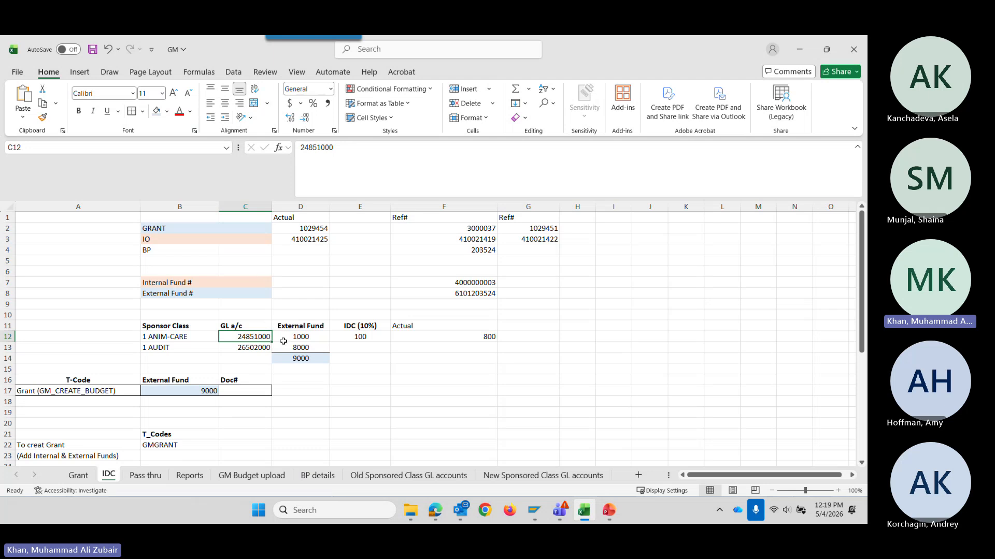
key("ctrl+c")
Switch to SAP, start FB50 in a new session with /ofb50, and set the document date to 04.05.2026.
key("alt+Tab")
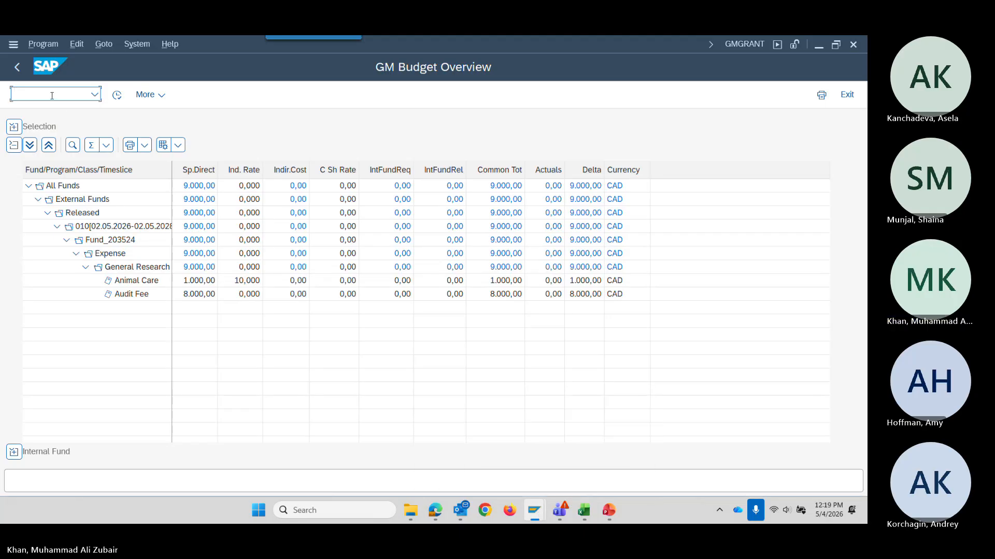
type("/of")
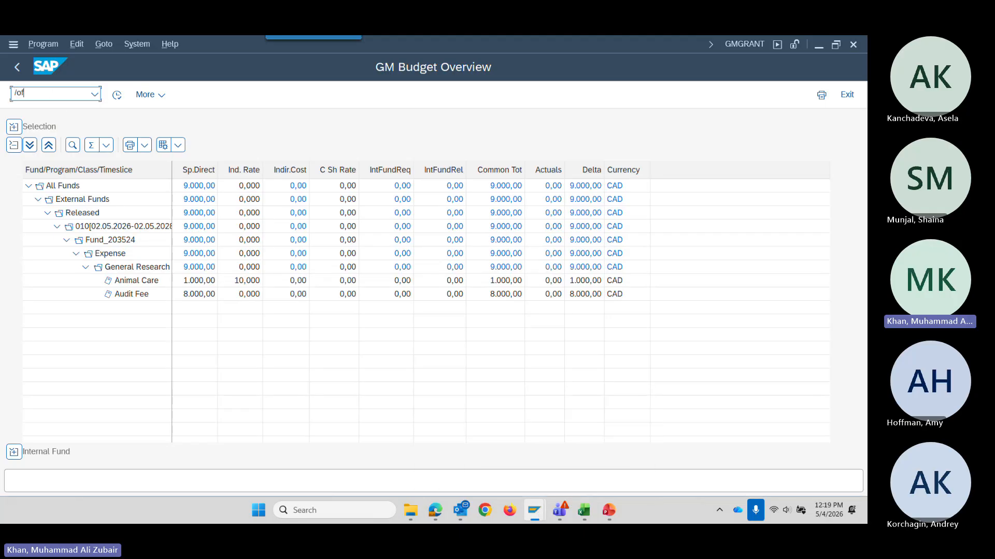
type("b50")
key("Return")
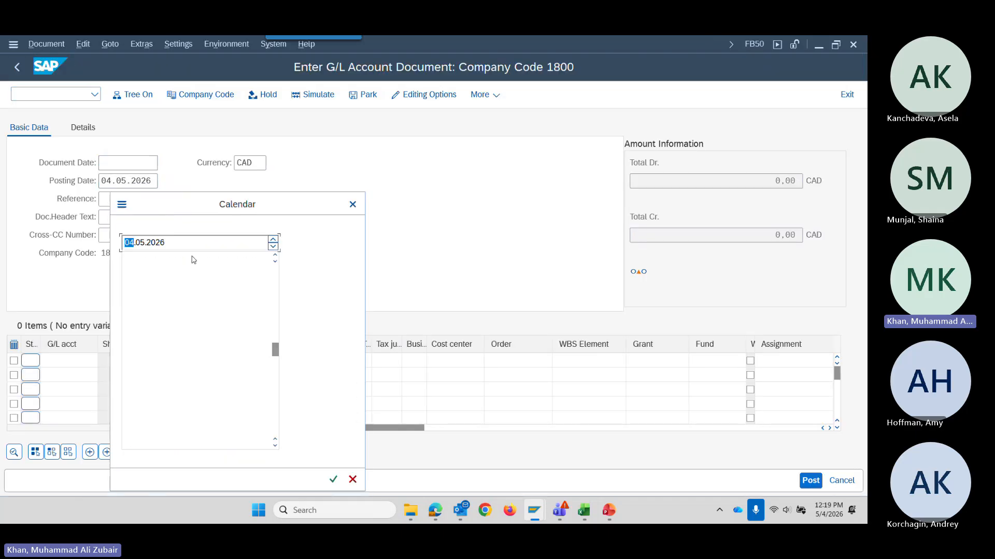
double_click(149, 333)
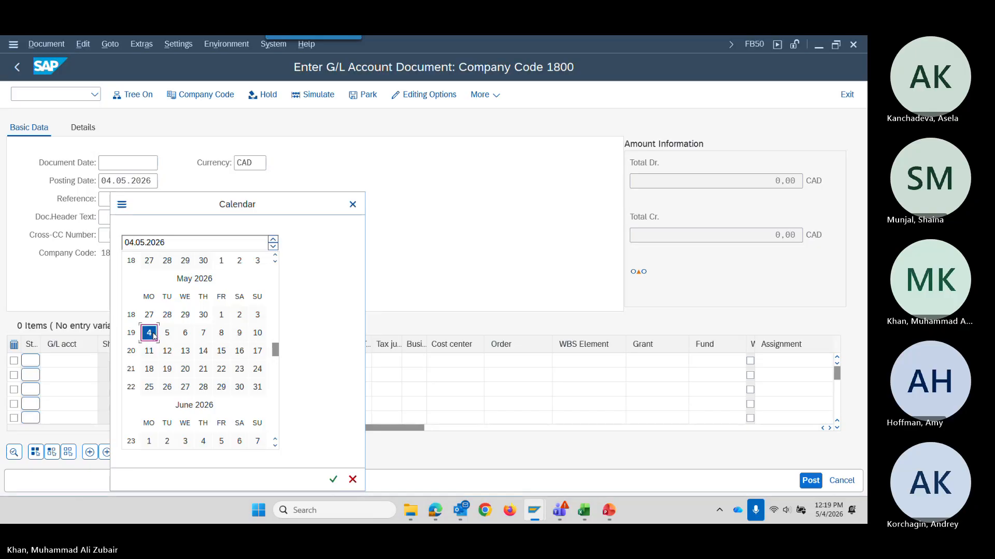
Enter the copied G/L account 24851000 on the first document line and 11113005 on the second.
left_click(78, 363)
key("ctrl+v")
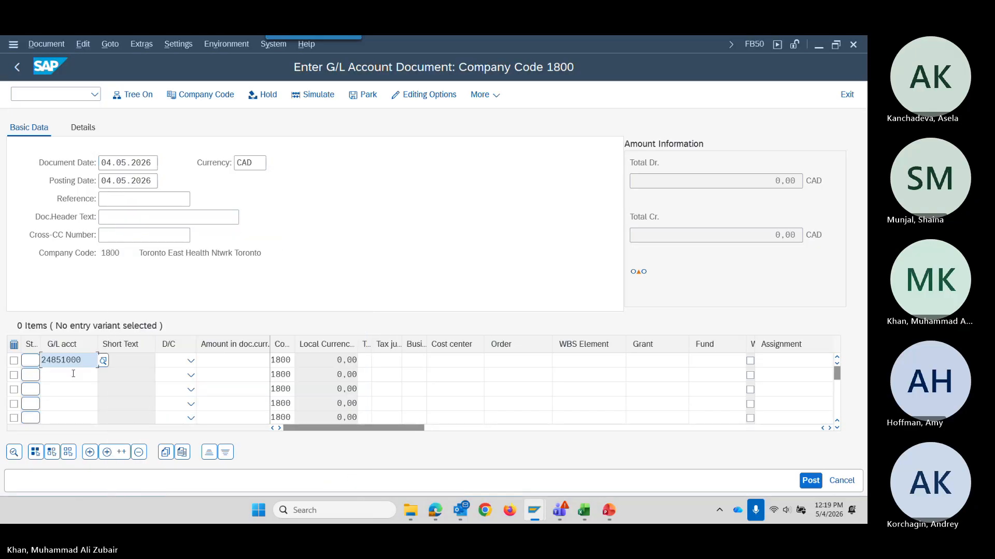
left_click(63, 380)
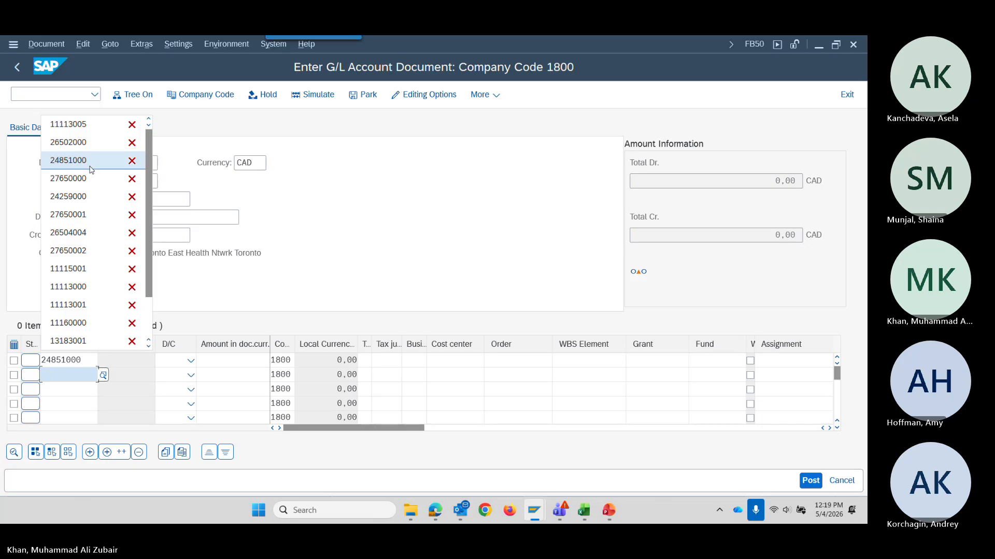
left_click(78, 124)
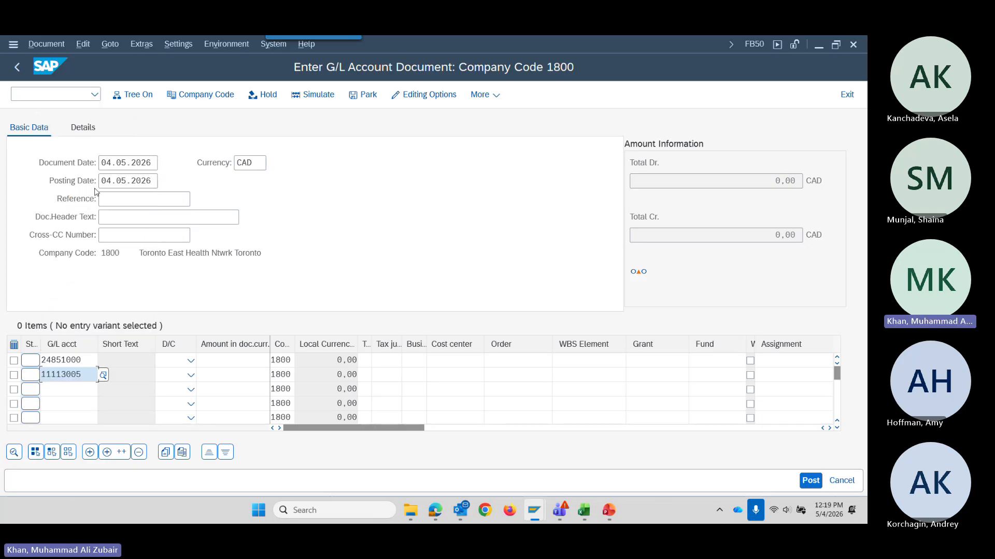
Set the 24851000 line to Debit and the 11113005 line to Credit.
left_click(172, 361)
left_click(172, 393)
left_click(176, 375)
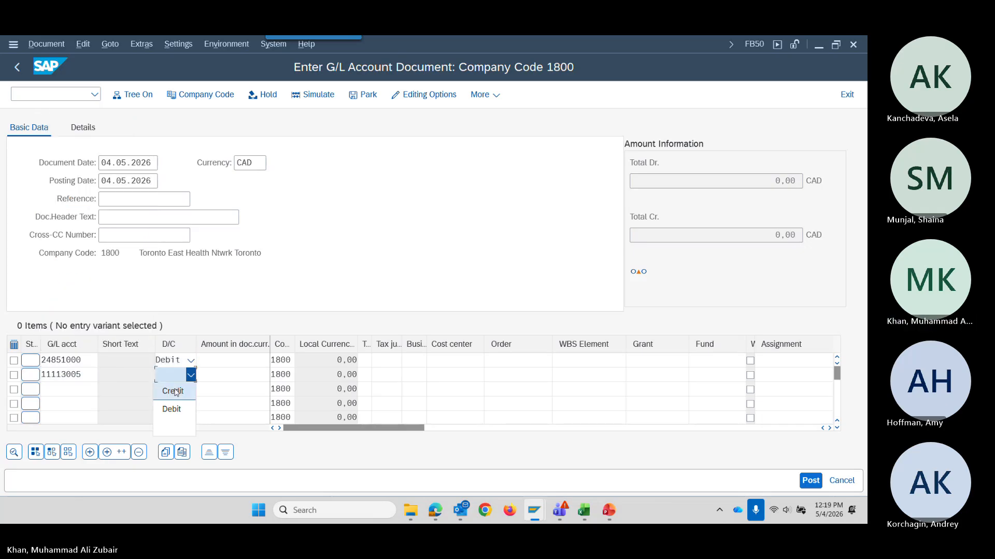
left_click(176, 392)
Check the 1 ANIM-CARE external fund and IDC (10%) amounts in Excel, then return to the FB50 document in SAP.
left_click(213, 361)
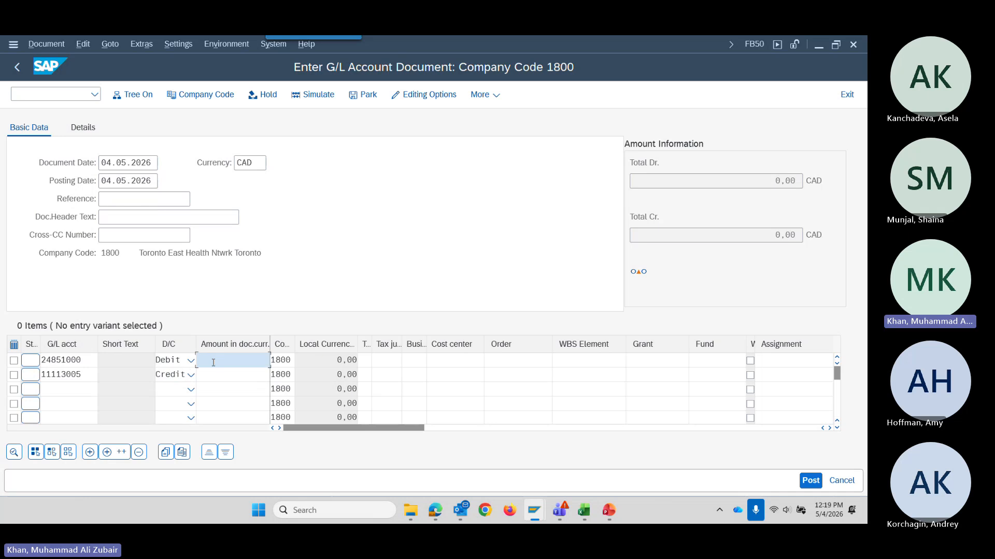
key("alt+Tab")
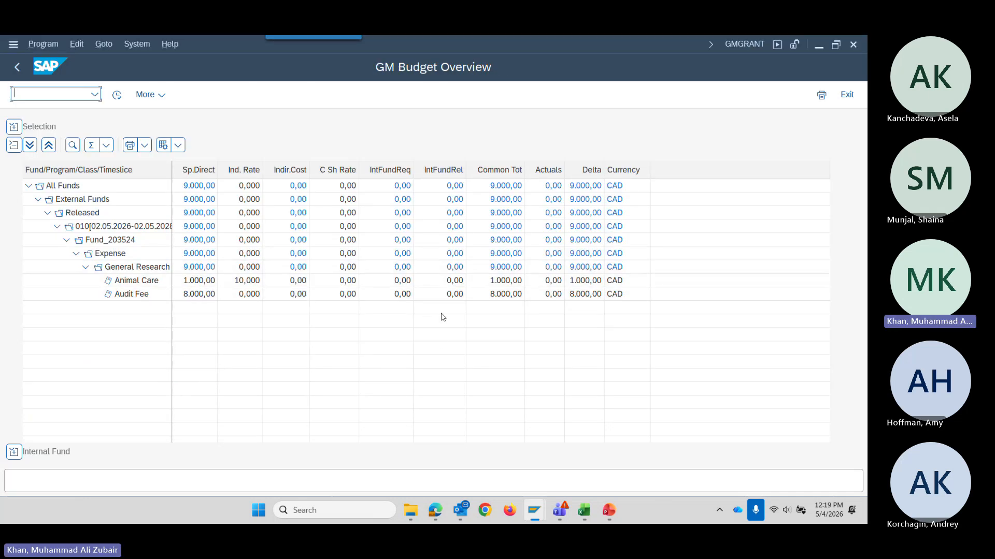
key("alt+Tab")
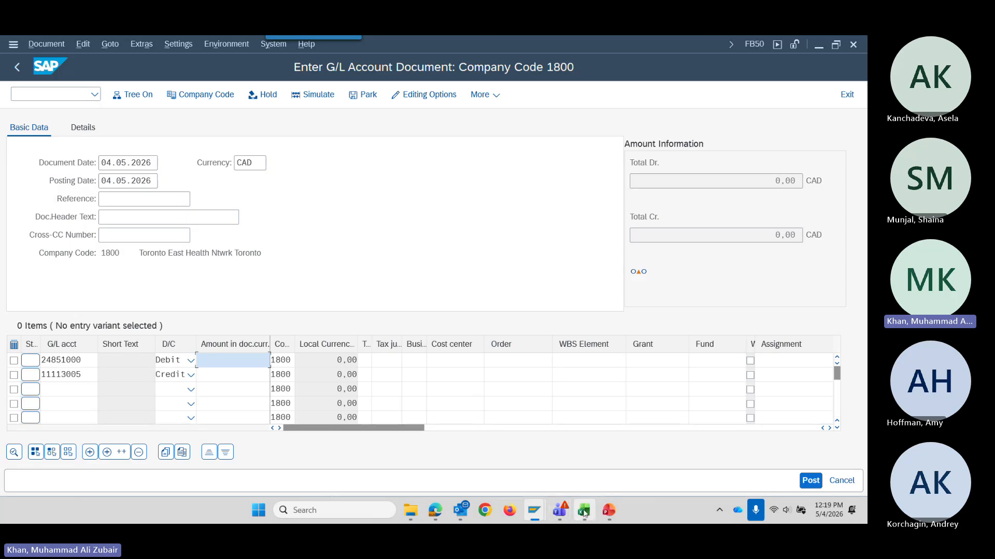
mouse_move(584, 510)
left_click(552, 461)
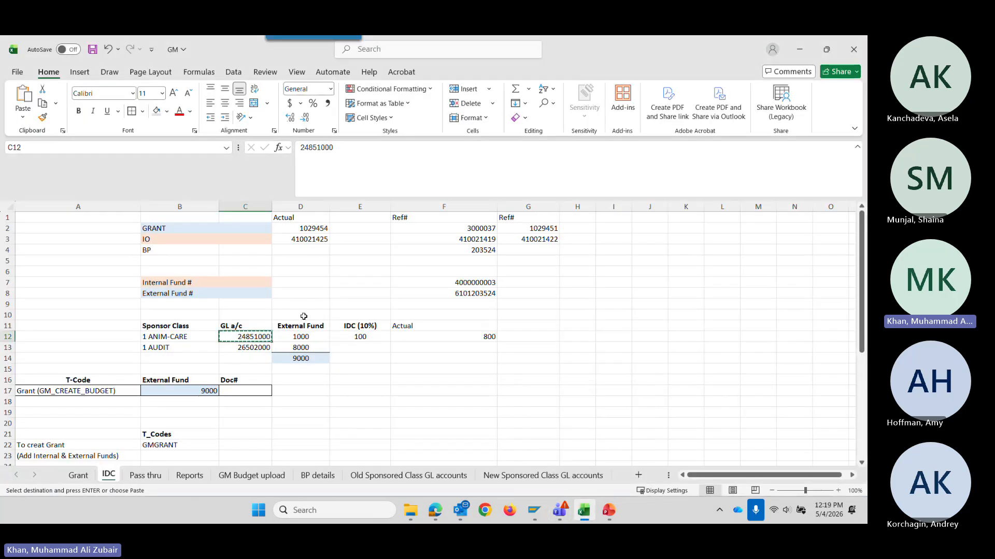
left_click(306, 336)
left_click(357, 339)
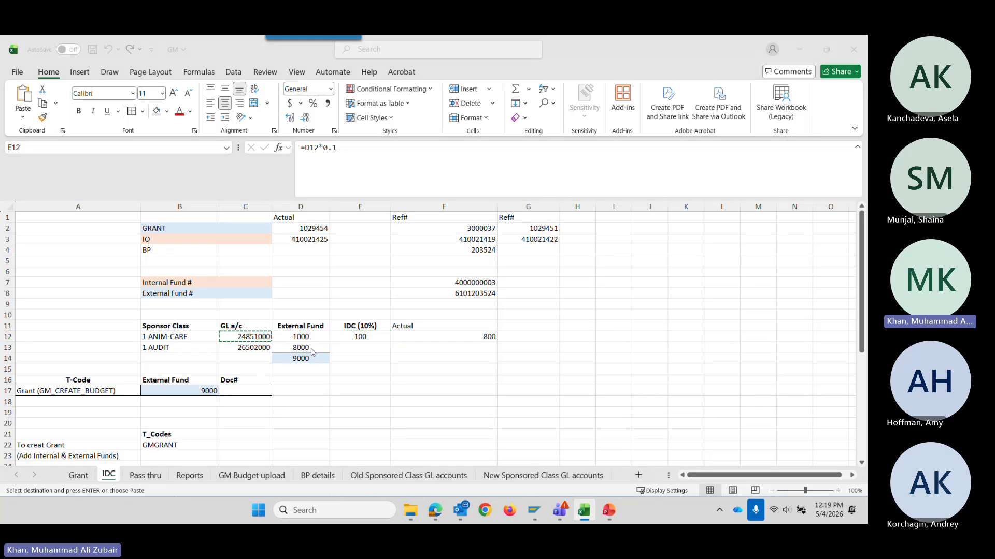
key("alt+Tab")
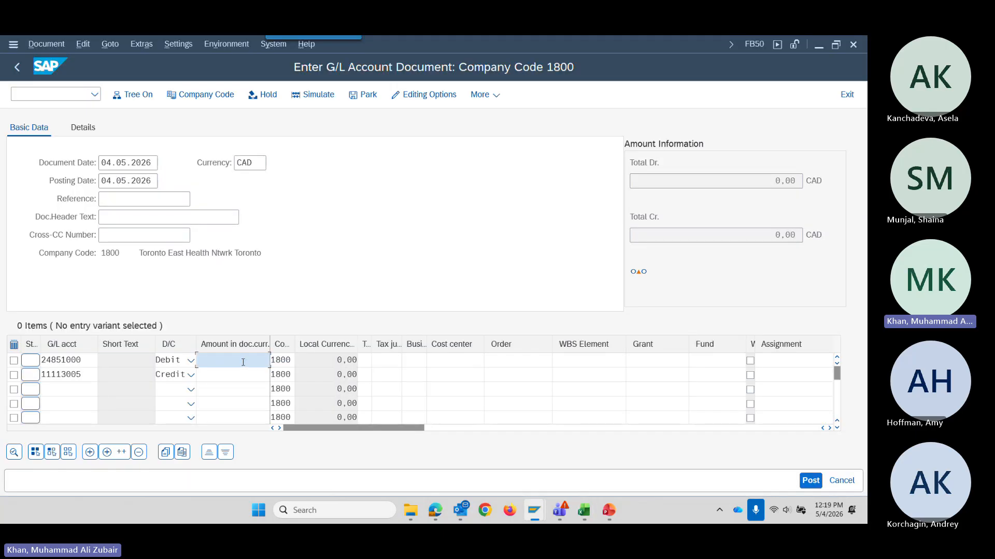
Enter 1000 as the document currency amount on both the debit and credit lines.
type("1000")
key("Tab")
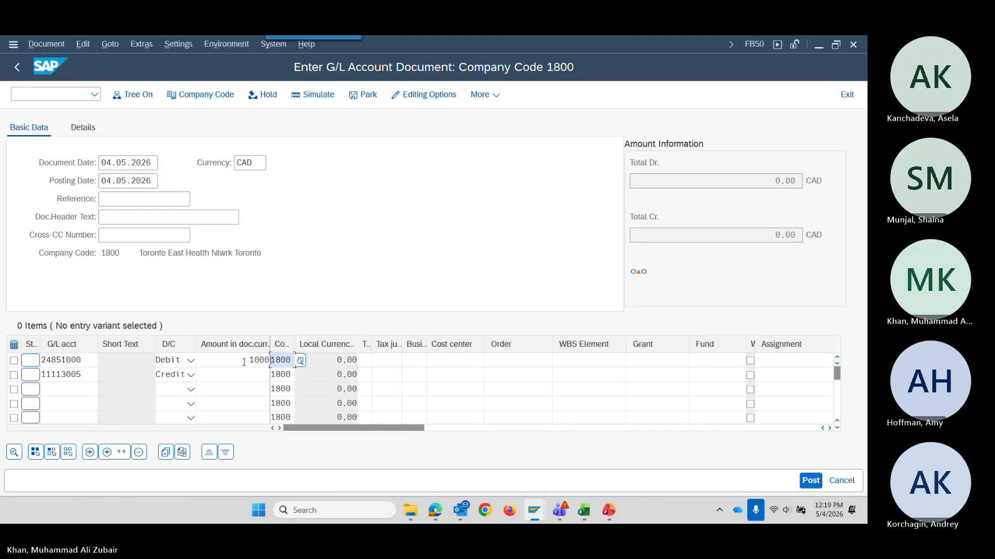
left_click(244, 374)
type("100")
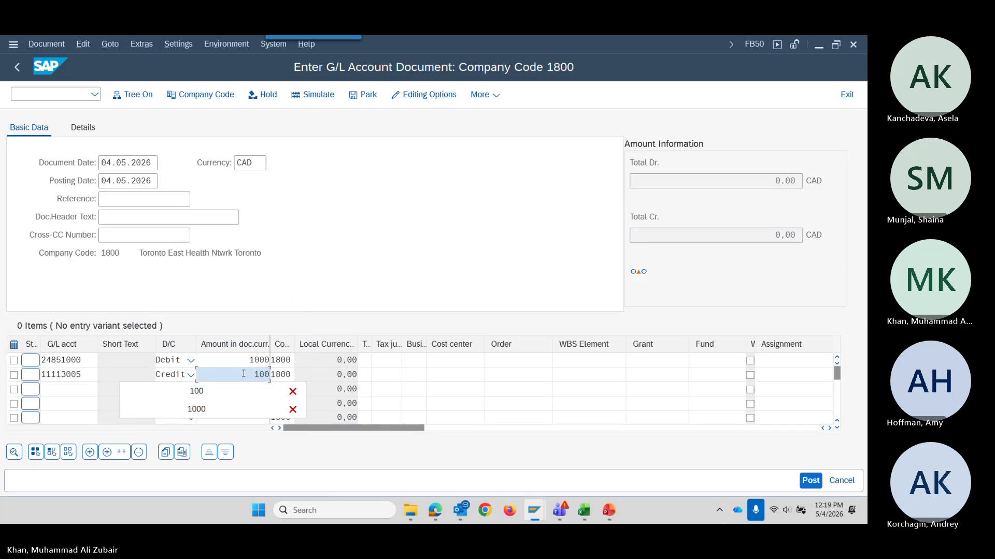
type("0")
key("Tab")
Set the tax code of the 24851000 debit line to I0, HST: zero-rated (materials).
left_click(365, 359)
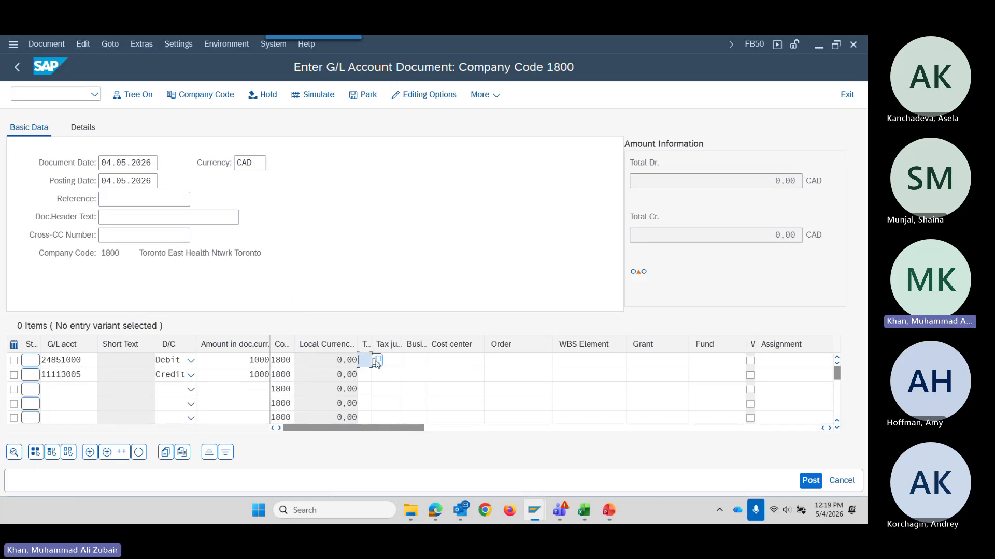
left_click(375, 362)
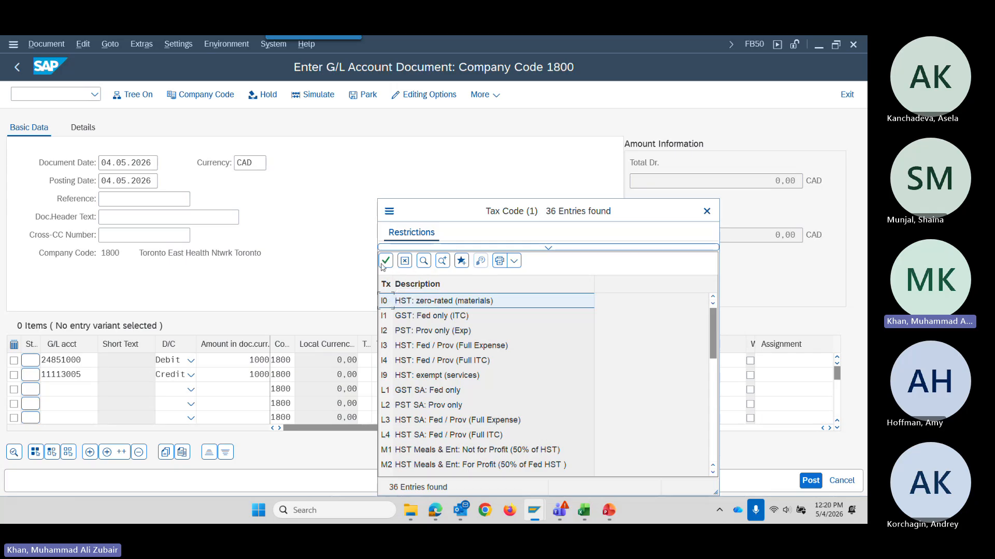
double_click(382, 313)
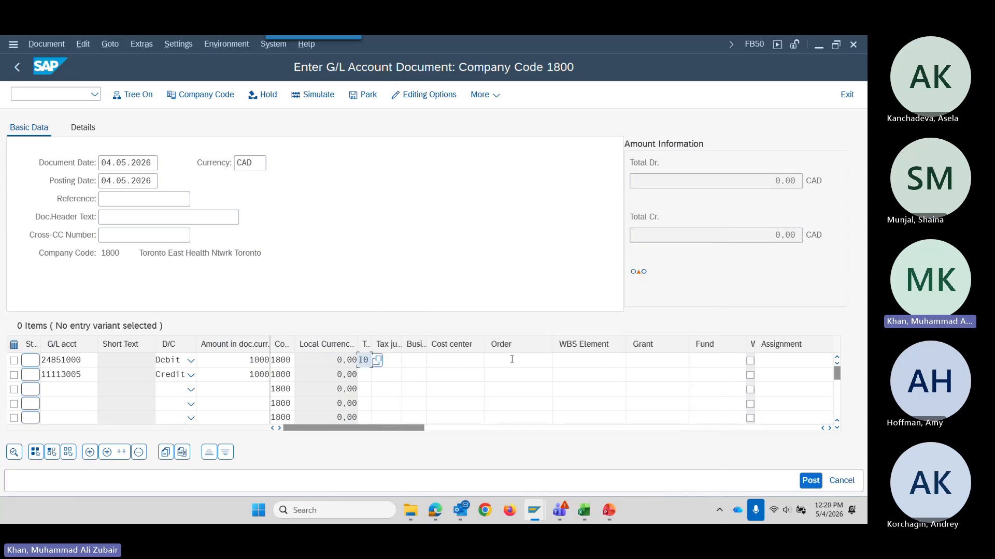
Copy the actual IO number from the Excel IDC sheet into the debit line's Order field in SAP and validate the document.
key("alt+Tab")
left_click(289, 240)
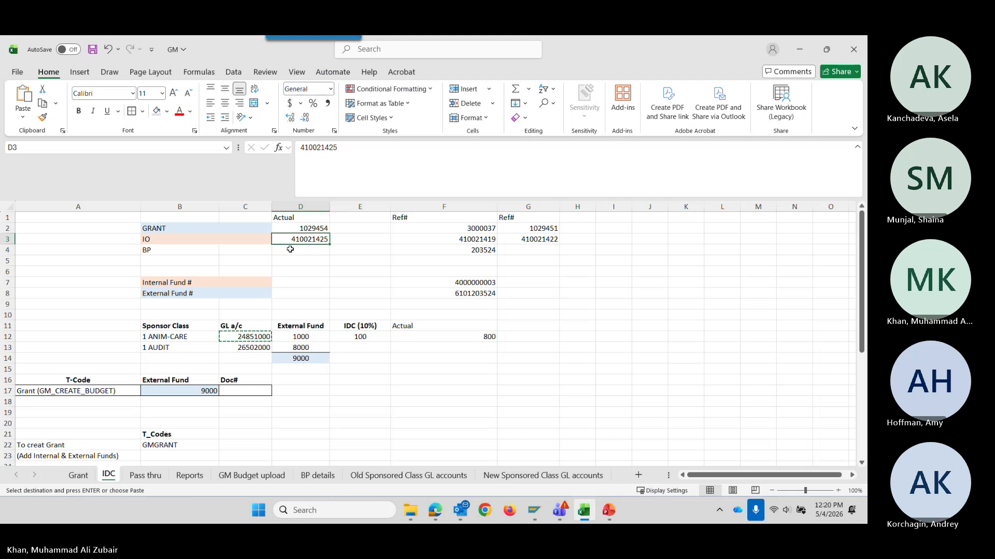
key("ctrl+c")
key("alt+Tab")
left_click(520, 358)
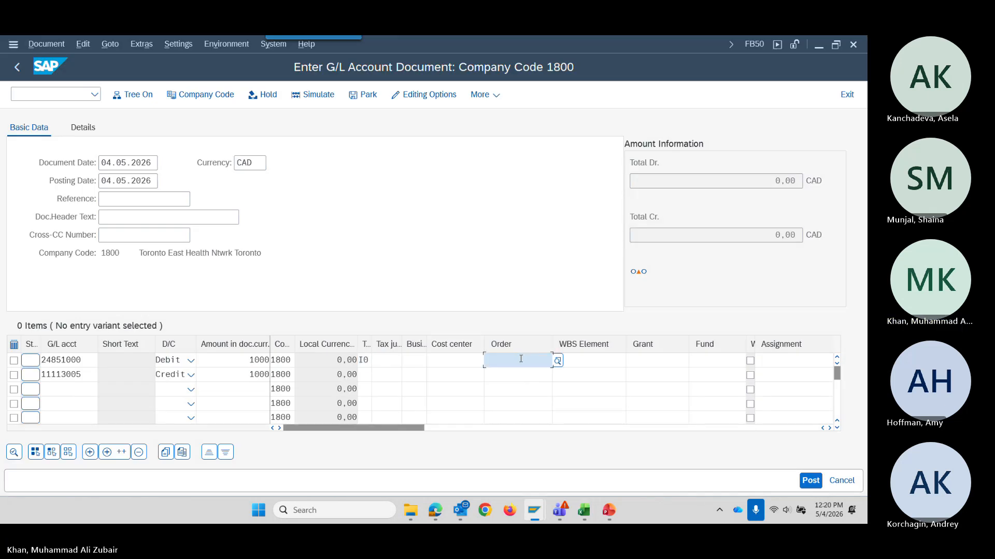
key("ctrl+v")
key("Return")
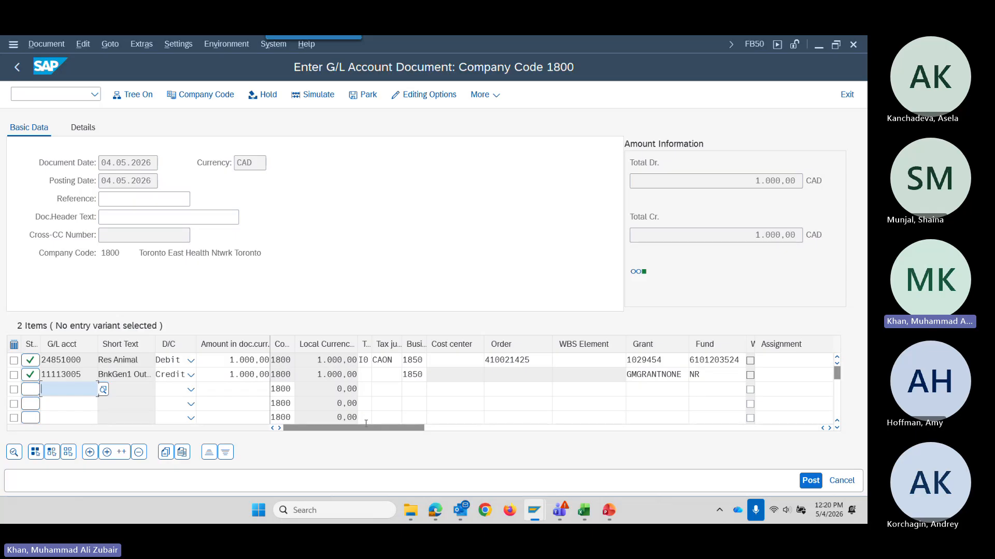
Check the document lines against the 1 ANIM-CARE and 1 AUDIT amounts in Excel, then post the G/L document in SAP.
left_click_drag(368, 427, 422, 428)
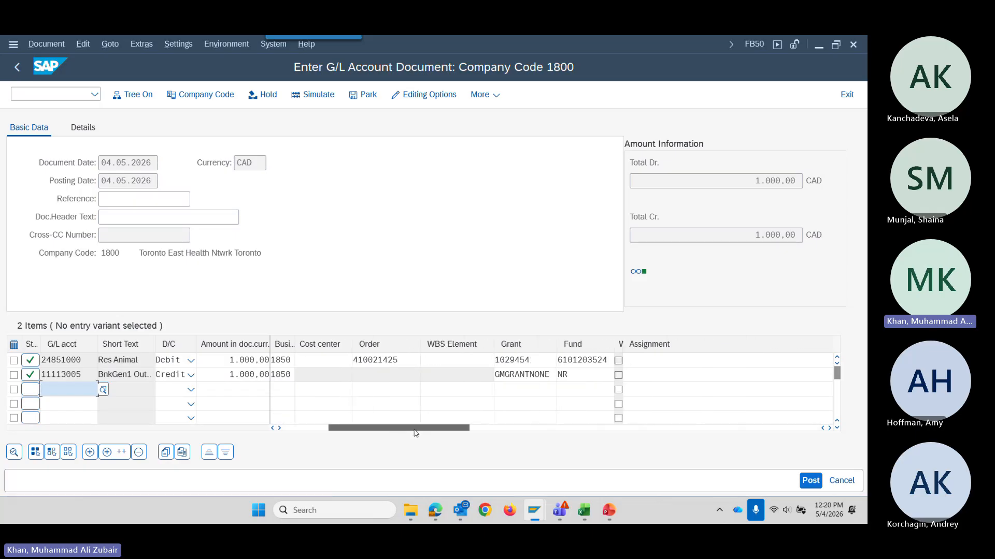
left_click_drag(496, 435, 389, 419)
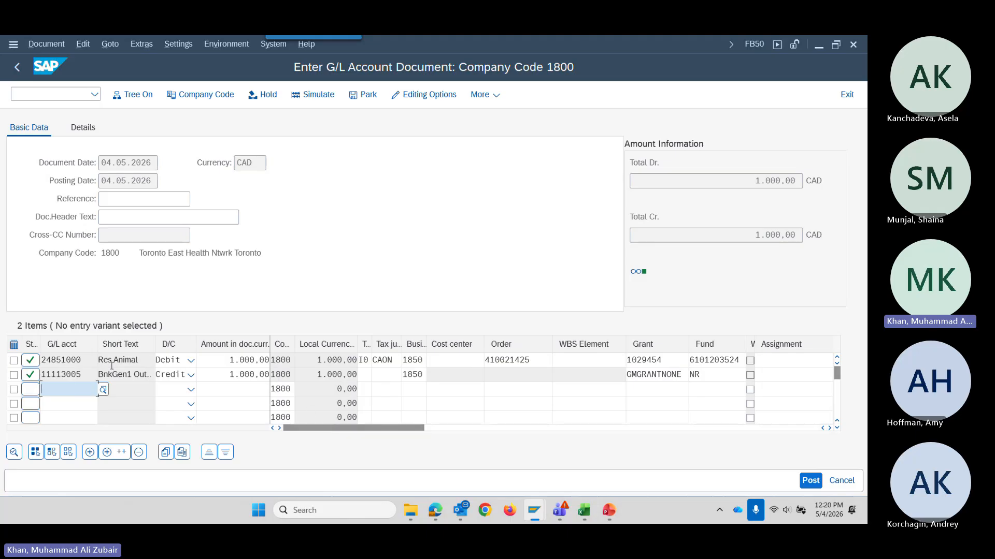
key("alt+Tab")
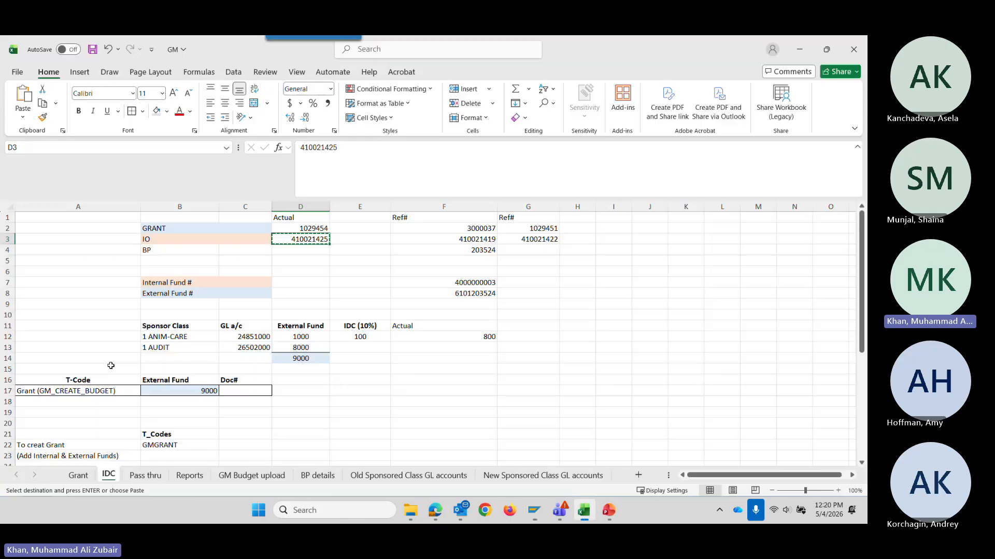
left_click(163, 337)
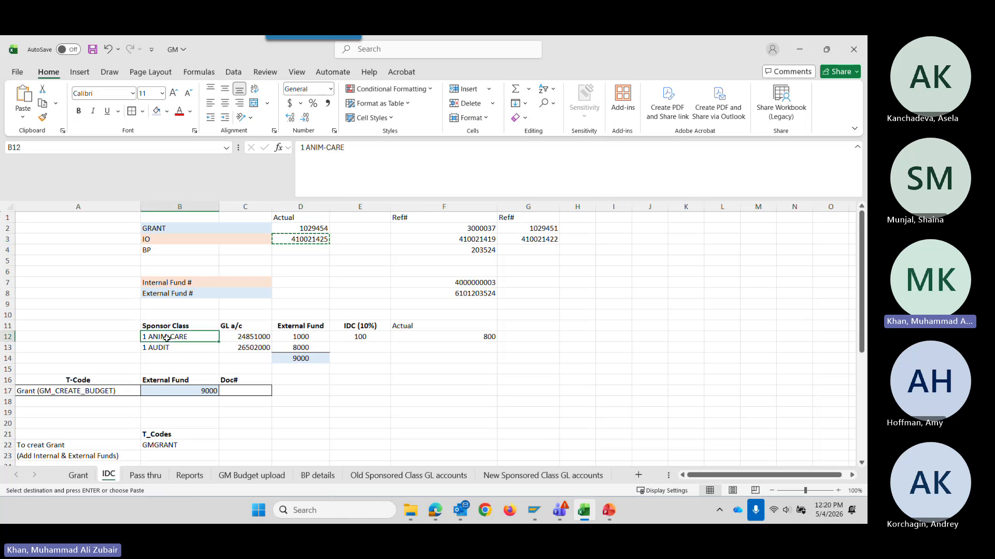
left_click_drag(166, 337, 310, 349)
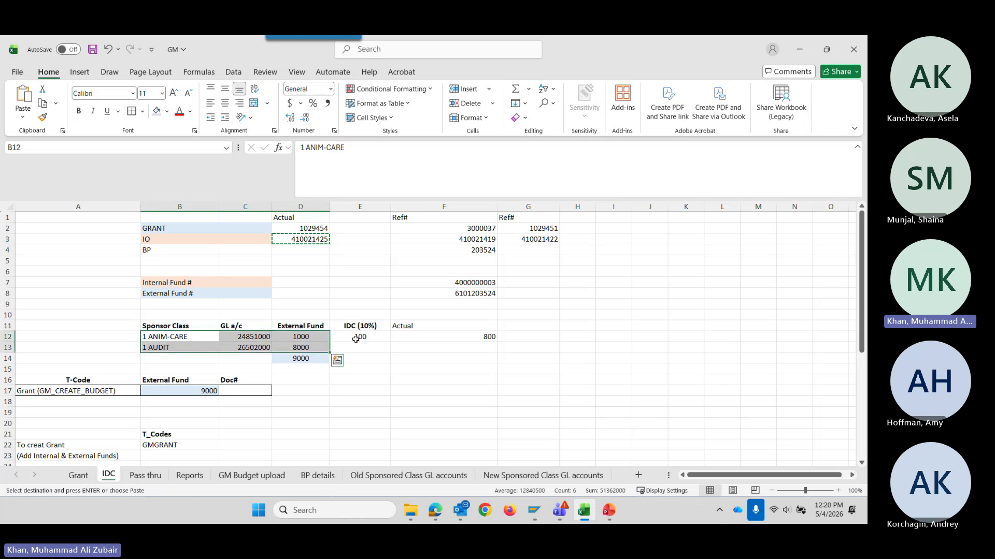
key("alt+Tab")
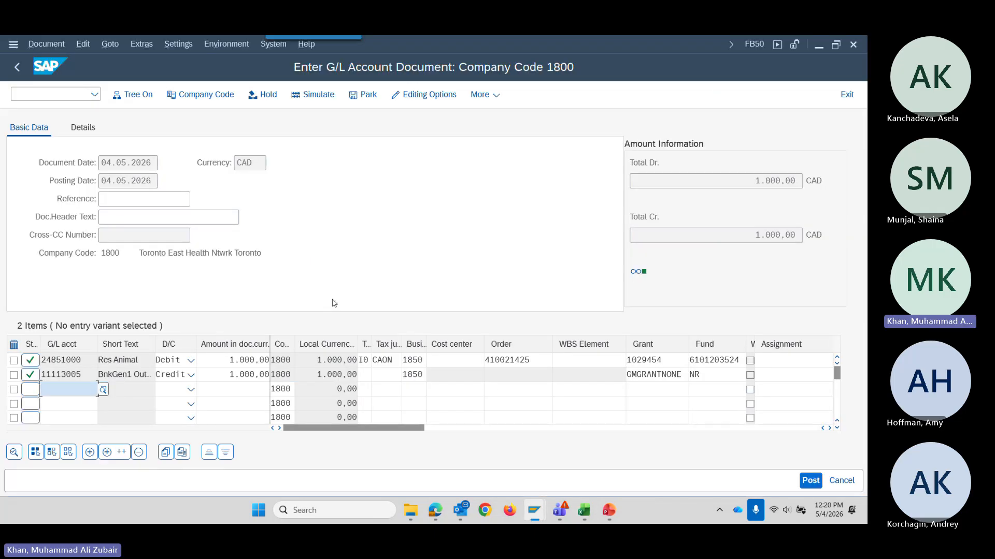
left_click(809, 485)
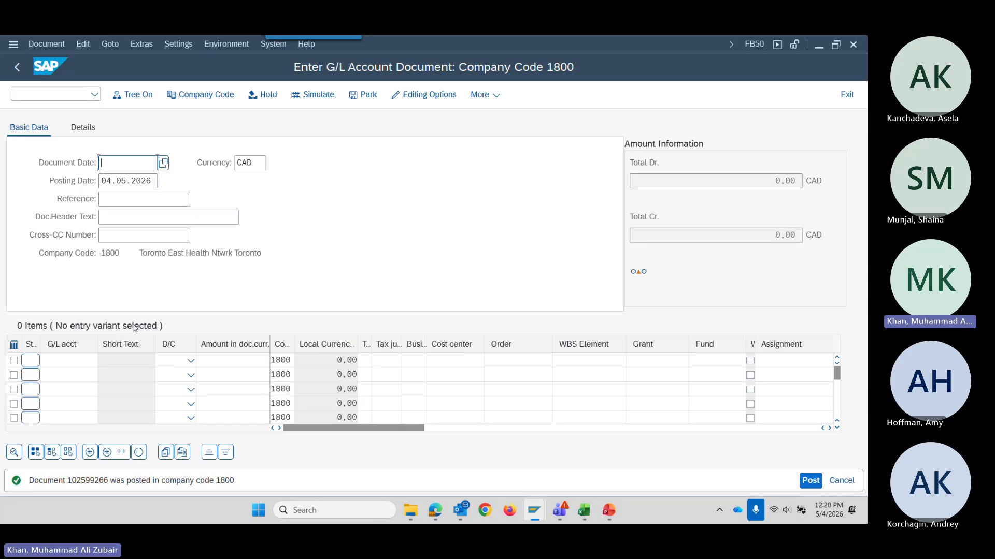
Look up the transaction code for allocating indirect costs in the Excel T_Codes list, then return to SAP.
key("alt+Tab")
scroll(166, 393, "down", 4)
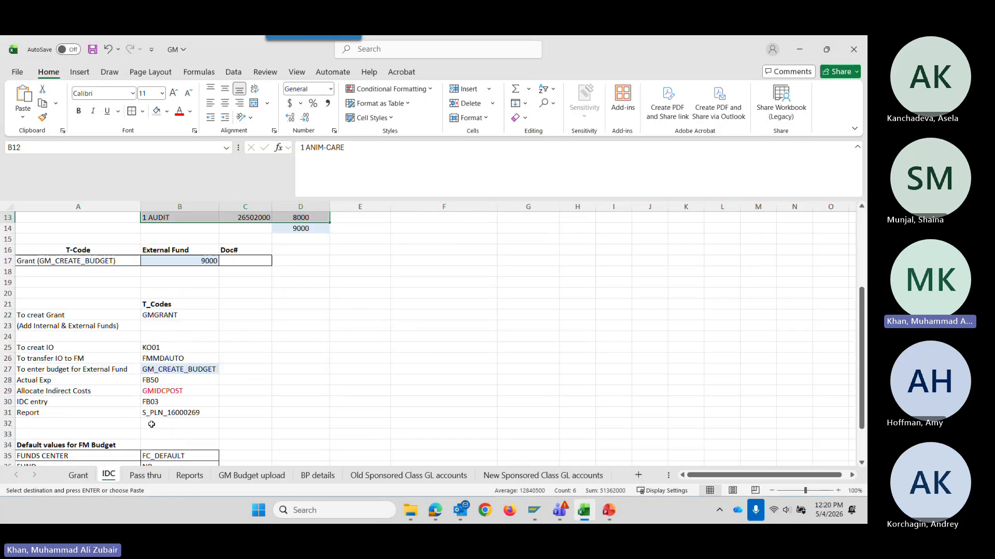
left_click(166, 393)
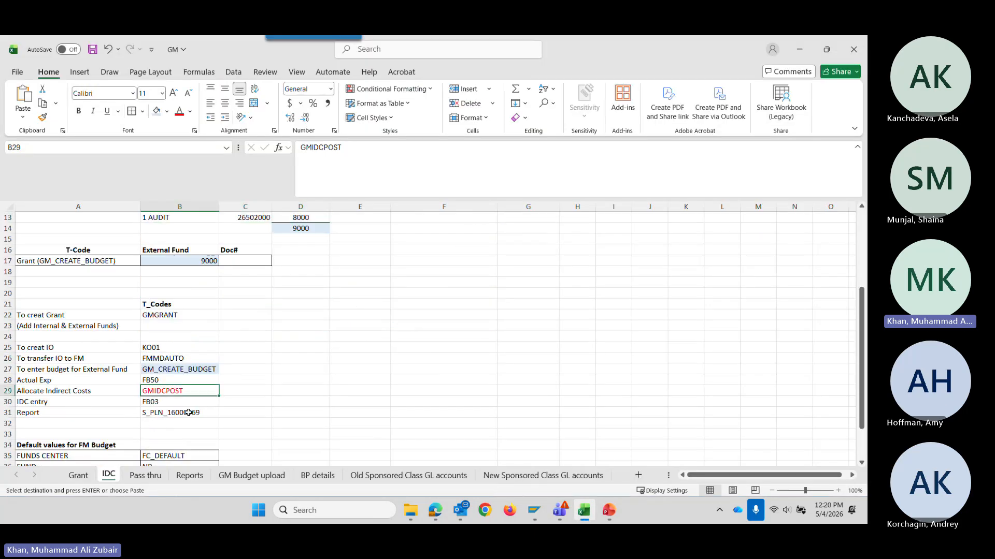
key("alt+Tab")
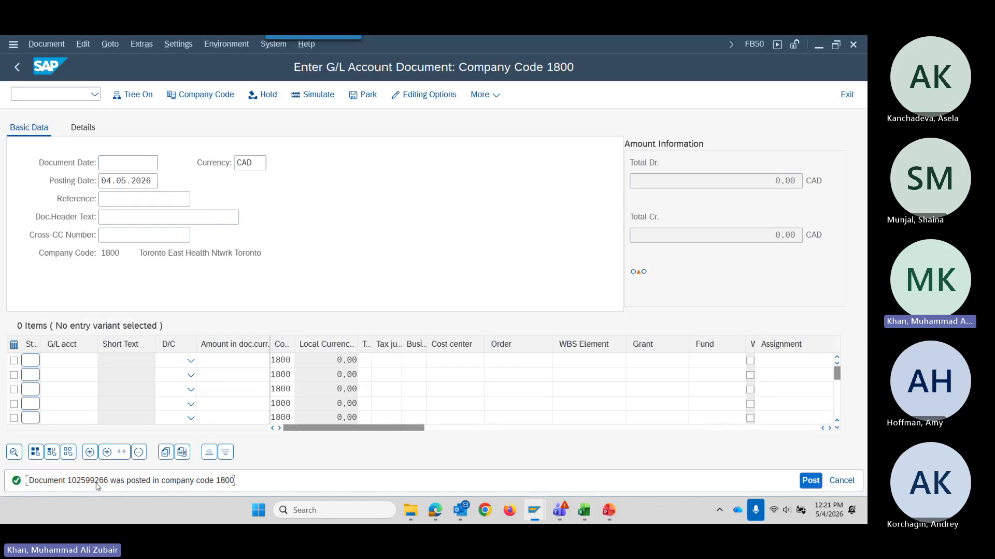
Open the details of the posting message, copy the posted document number, and exit editing of the blank document.
left_click_drag(97, 484, 87, 482)
double_click(84, 483)
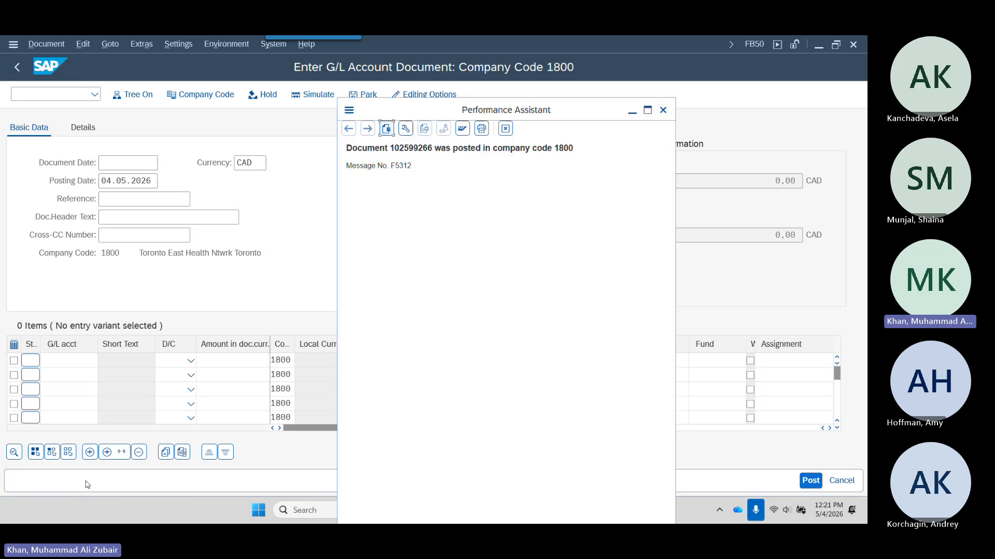
left_click_drag(431, 149, 392, 152)
key("Escape")
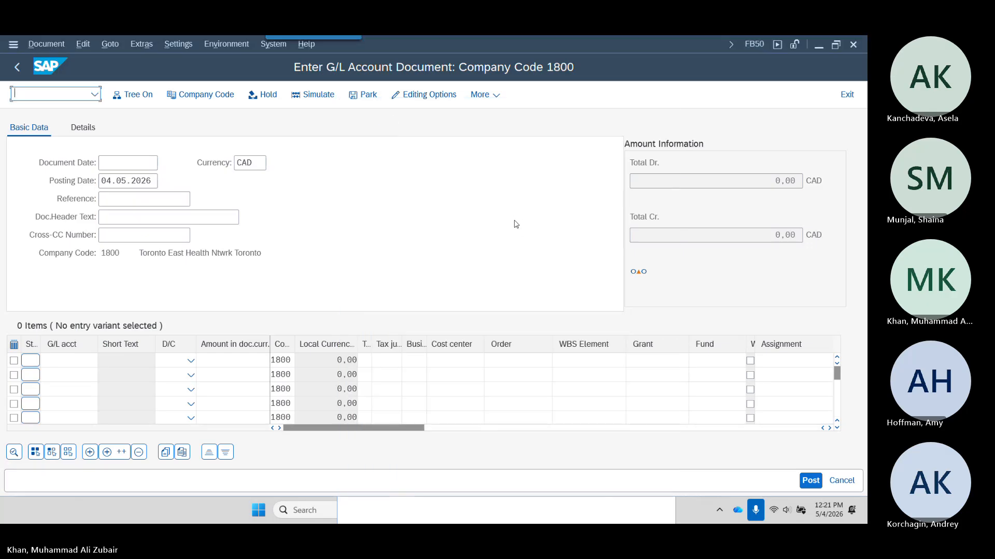
key("Escape")
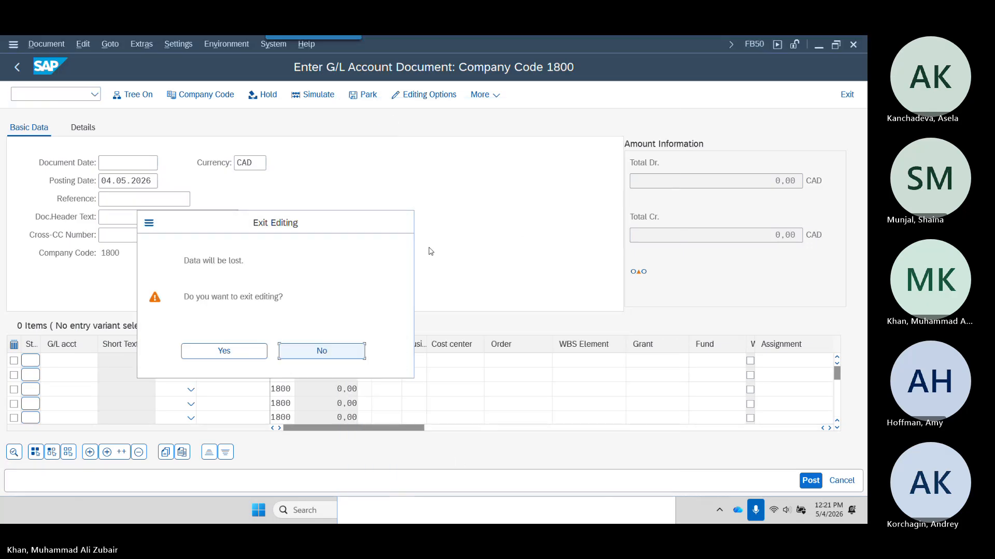
left_click(247, 356)
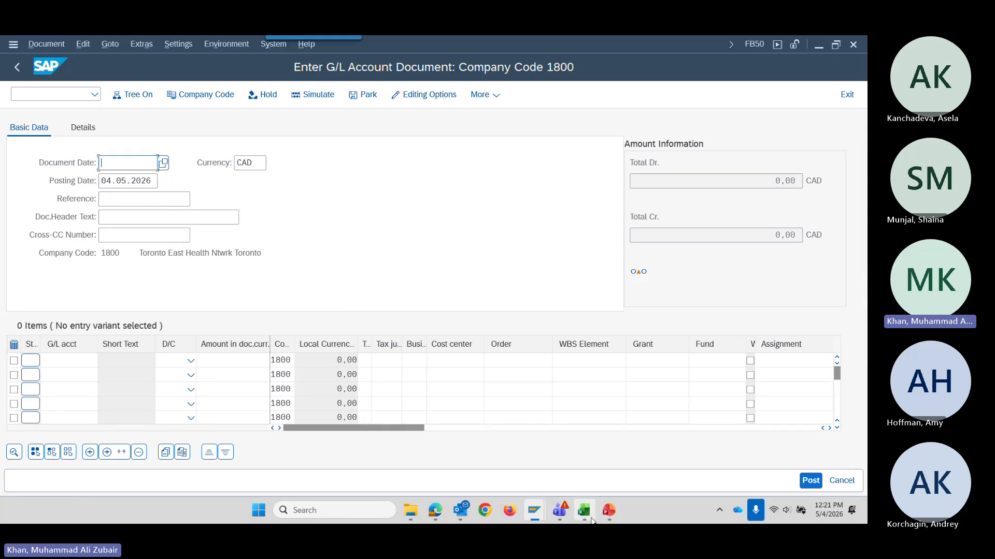
Paste the copied document number into cell D29 of the Excel IDC sheet, in the Allocate Indirect Costs row.
left_click(590, 518)
left_click(288, 392)
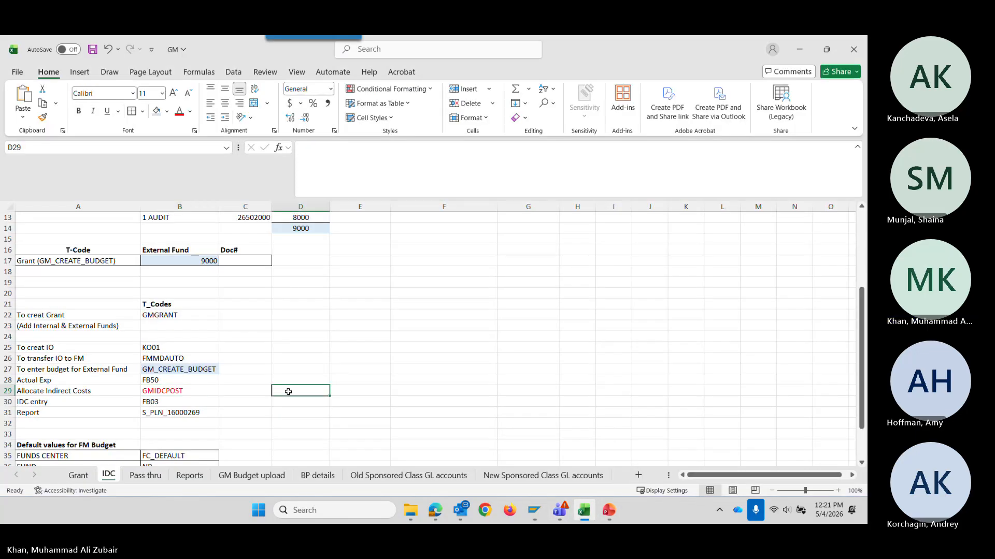
left_click(410, 150)
key("ctrl+v")
left_click(433, 344)
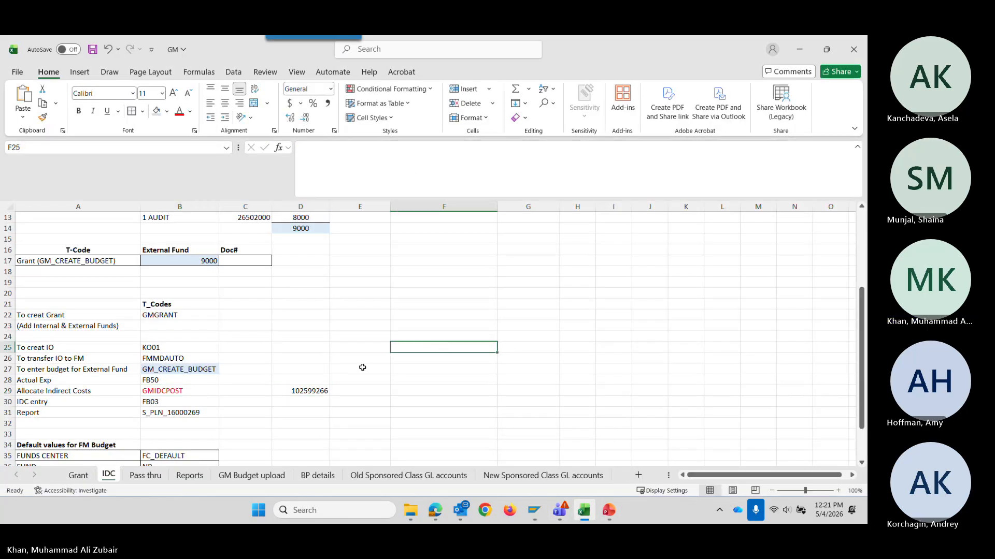
Copy the transaction code GMIDCPOST from Excel and open that transaction in SAP.
left_click(192, 389)
key("ctrl+c")
key("alt+Tab")
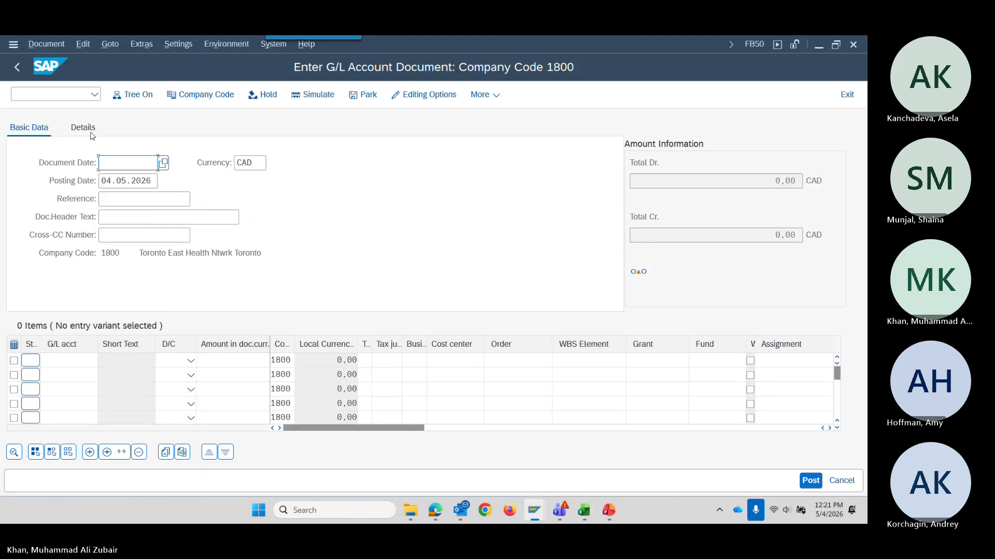
left_click(72, 93)
type("/n")
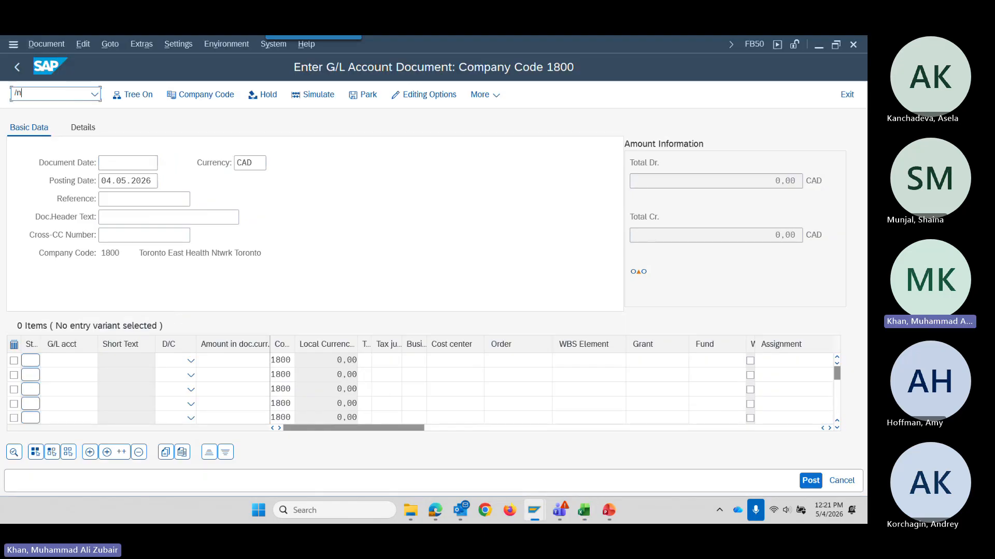
key("ctrl+v")
key("Return")
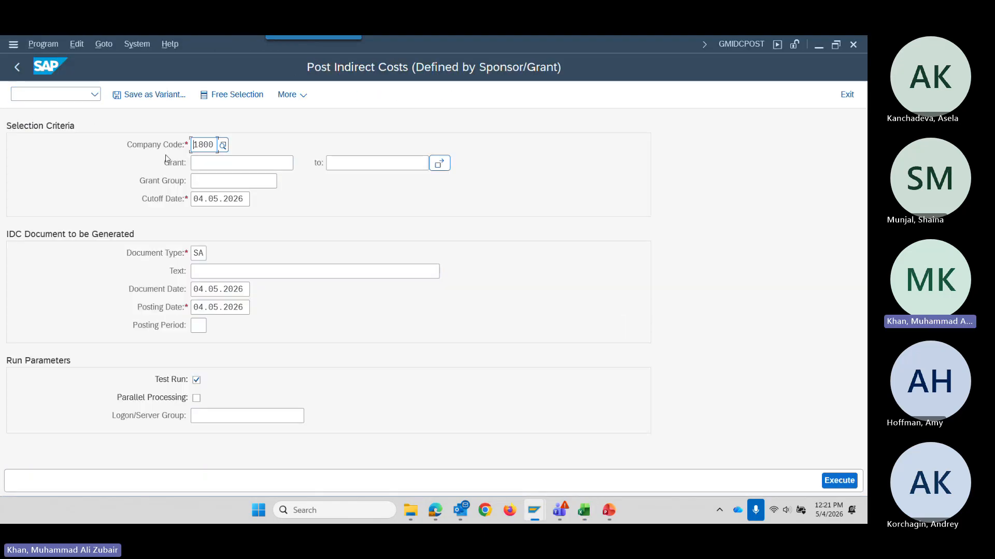
Enter grant 1029454, copied from Excel, as the selection criterion and execute the indirect cost posting as a test run.
left_click(223, 161)
key("alt+Tab")
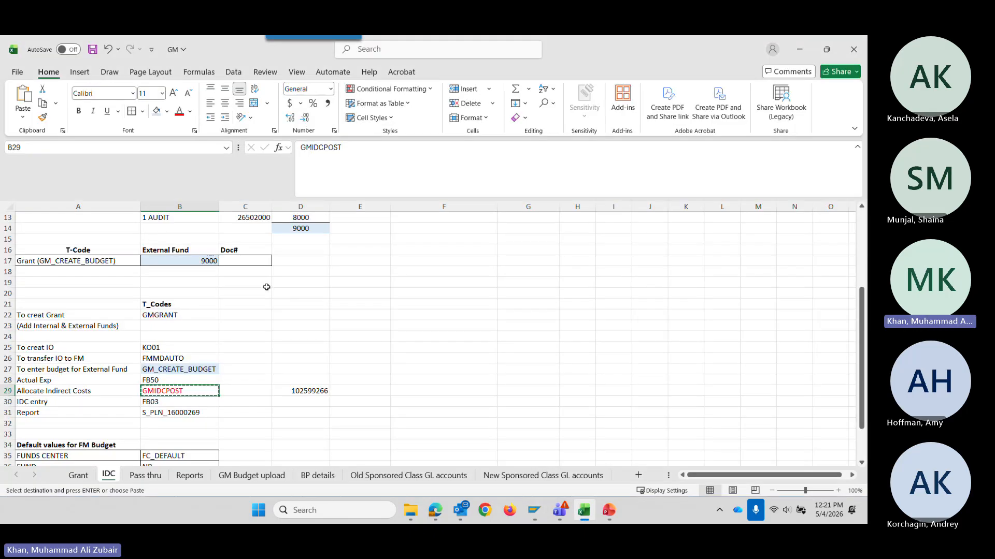
scroll(266, 288, "up", 4)
left_click(304, 228)
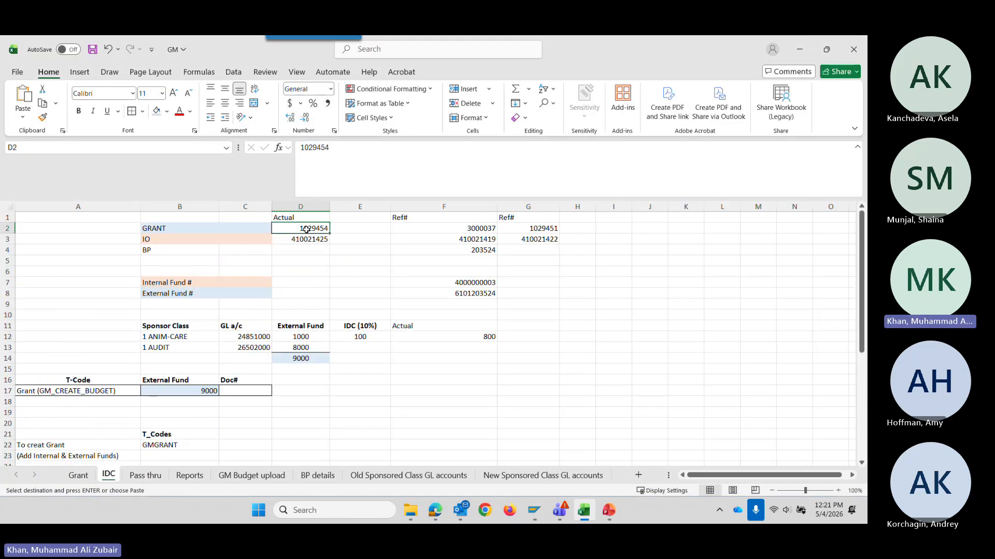
key("ctrl+c")
key("alt+Tab")
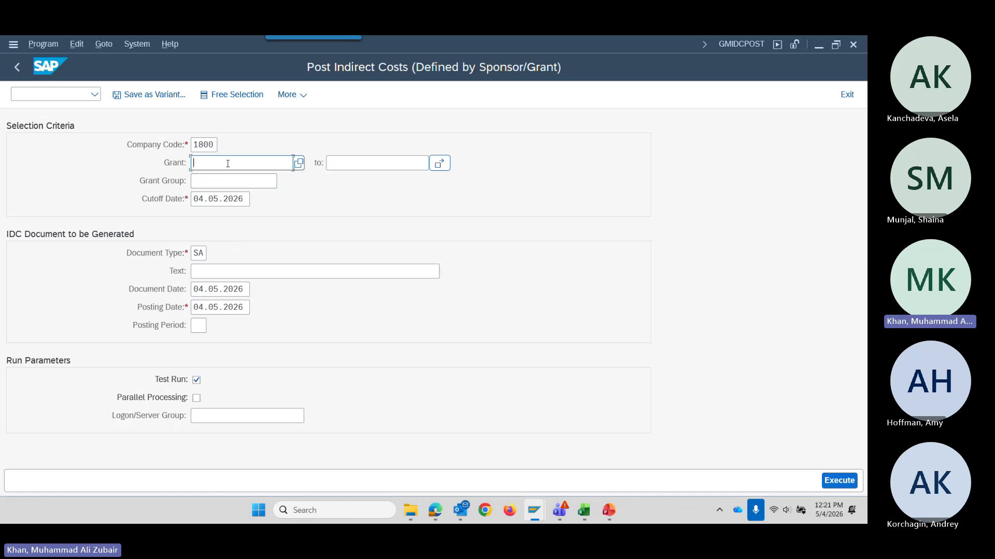
key("ctrl+v")
left_click(836, 488)
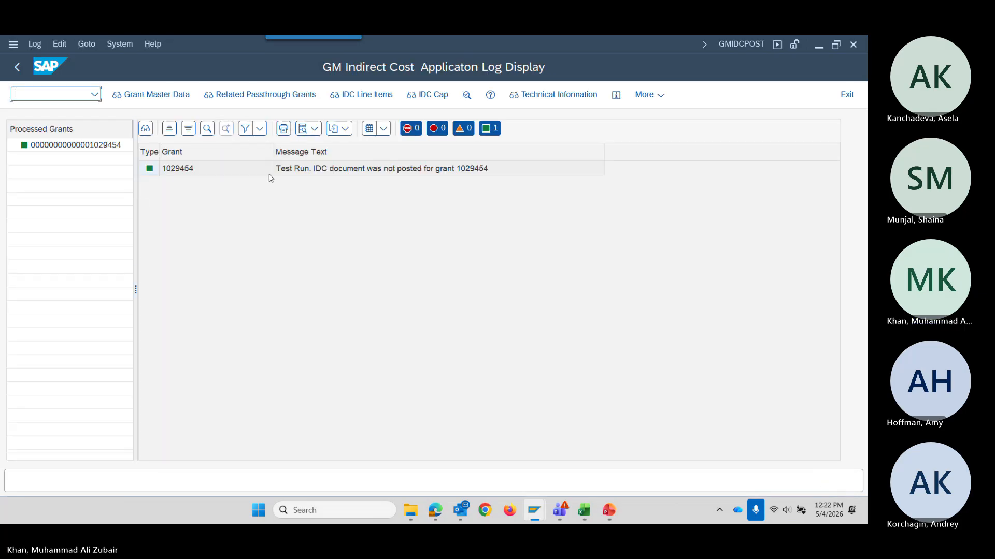
Display the IDC-relevant line items for grant 1029454 from the test run log.
left_click(57, 147)
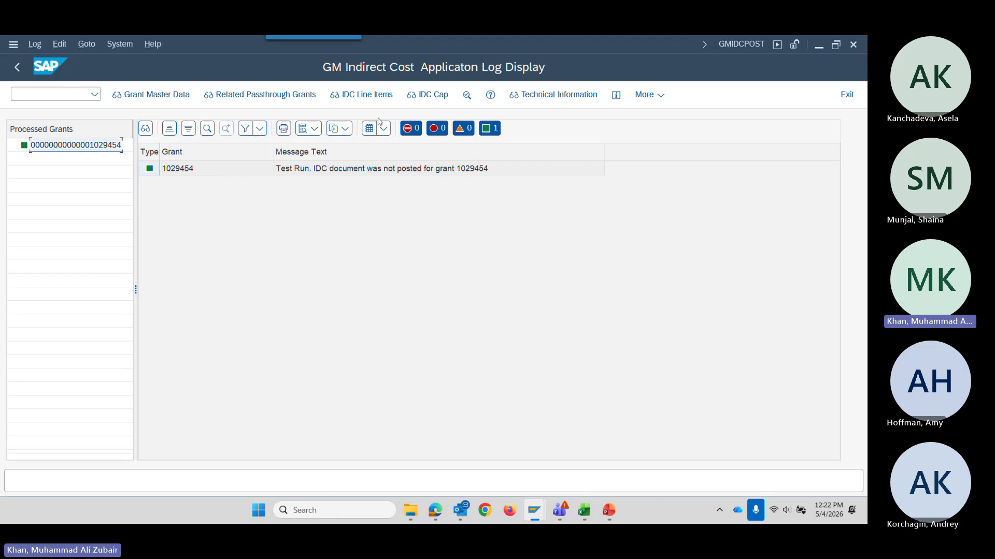
left_click(362, 97)
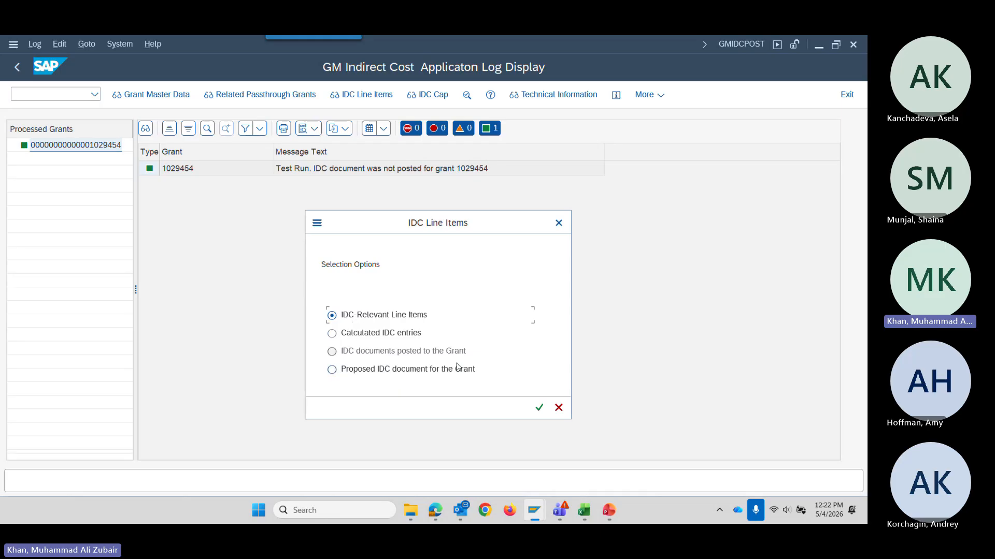
left_click(538, 408)
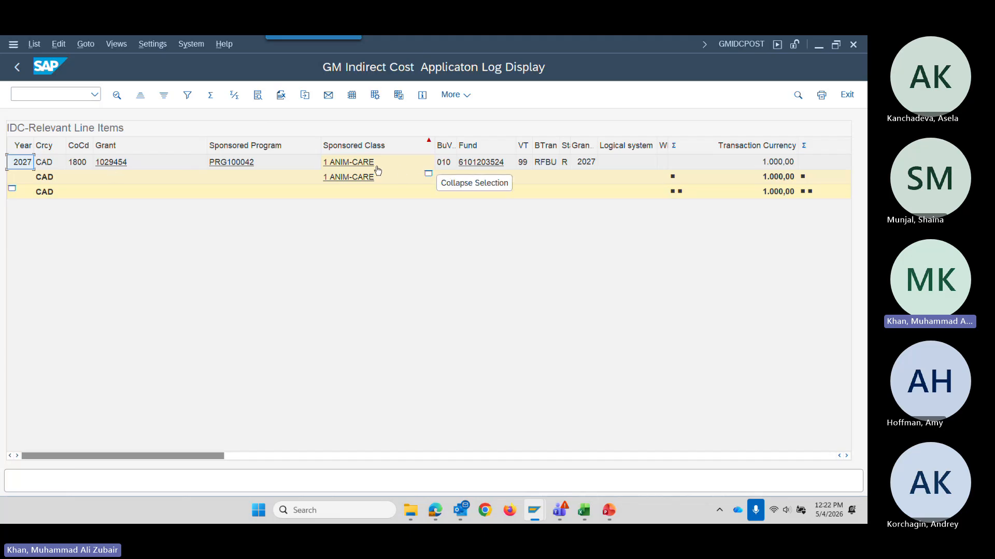
Return to the IDC line item options and display the calculated IDC entries for the grant.
left_click(19, 71)
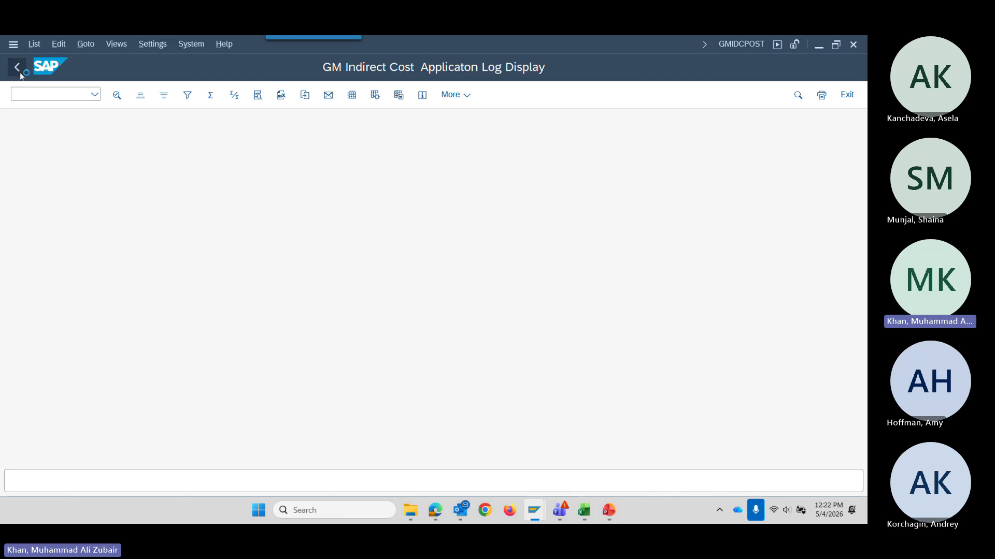
left_click(332, 334)
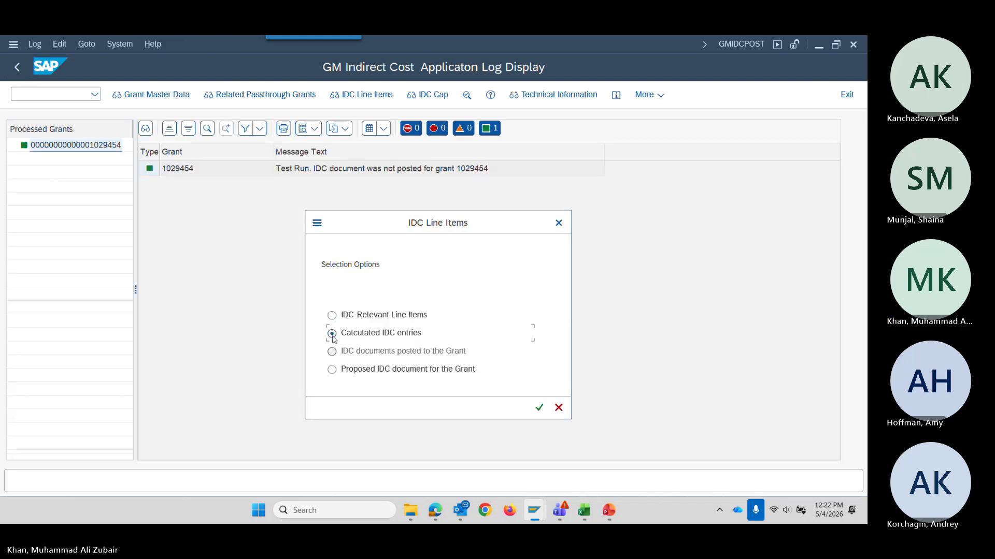
left_click(539, 408)
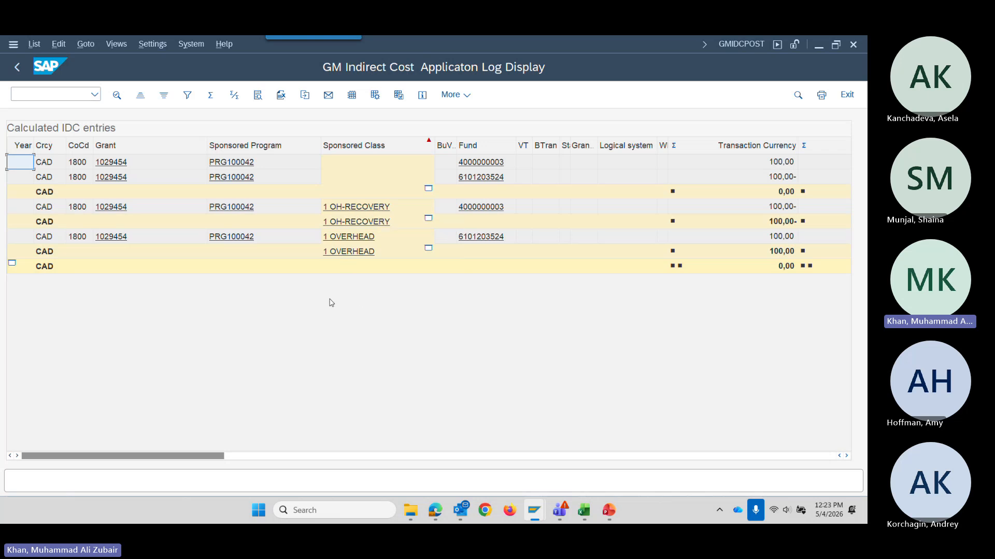
Return to the IDC line item options and display the proposed IDC document for the grant.
left_click(18, 70)
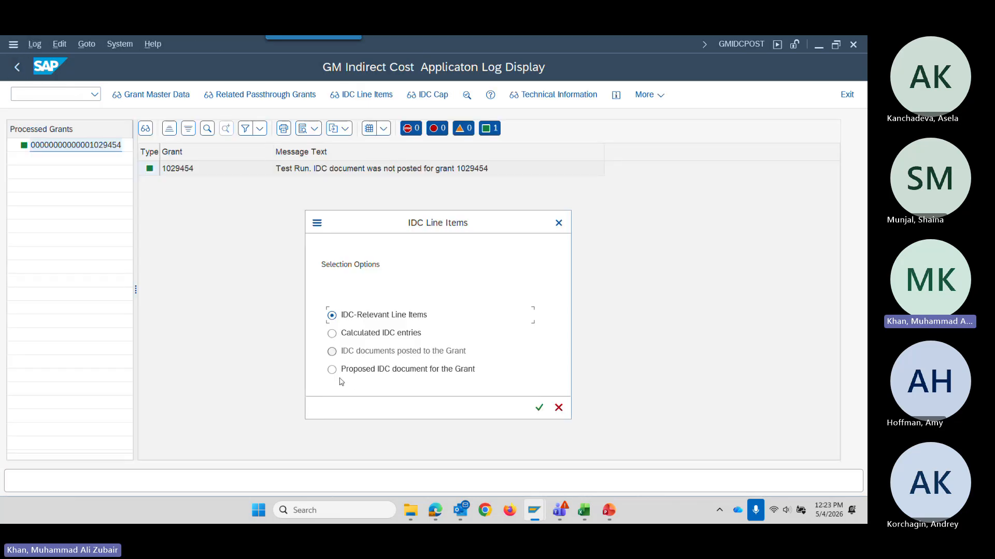
left_click(331, 369)
left_click(538, 408)
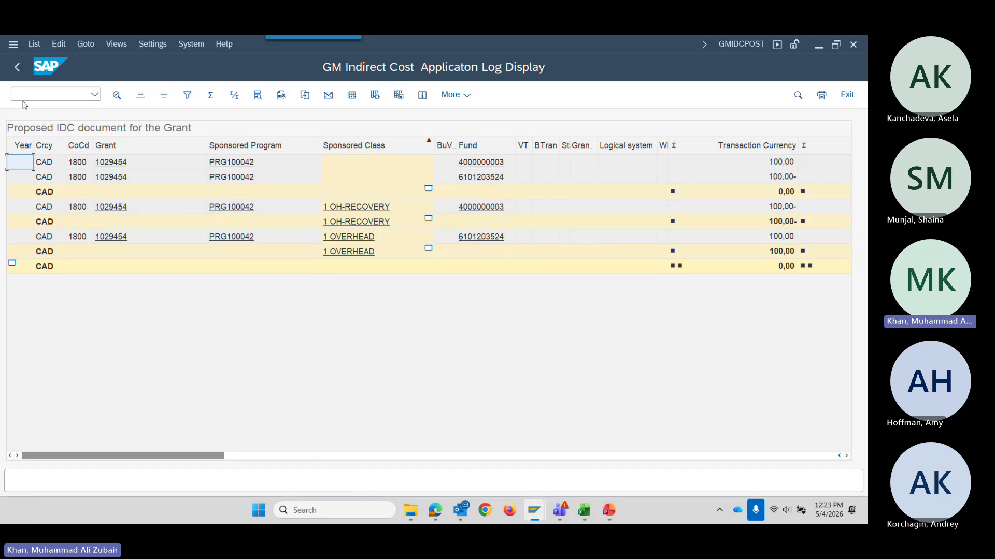
Display the IDC-relevant line items for grant 1029454 again and return to the line item options.
left_click(100, 164)
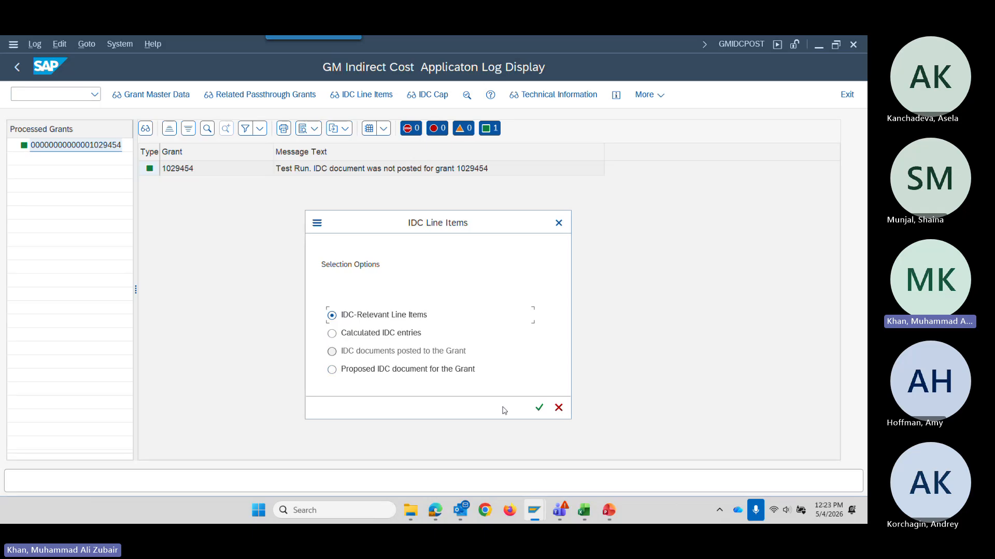
left_click(538, 407)
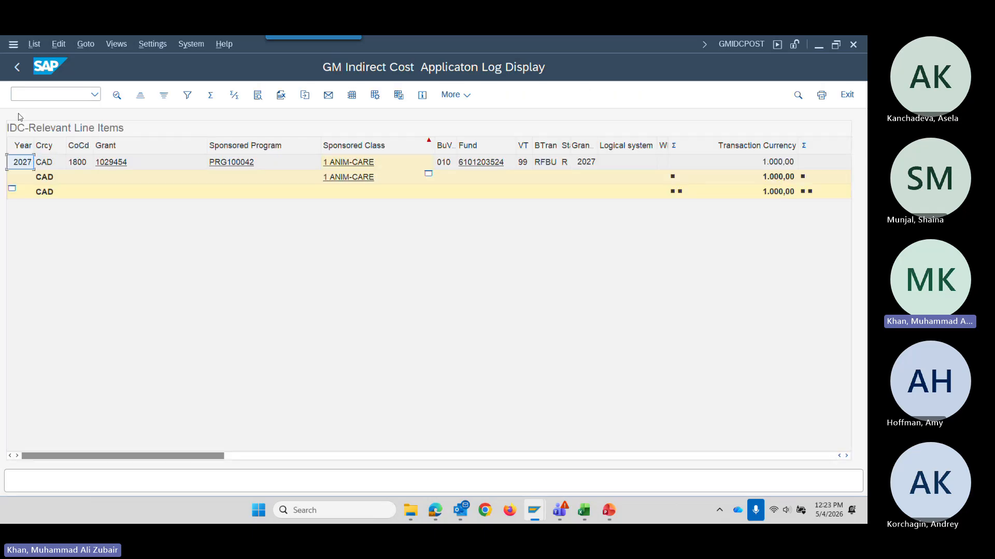
left_click(14, 70)
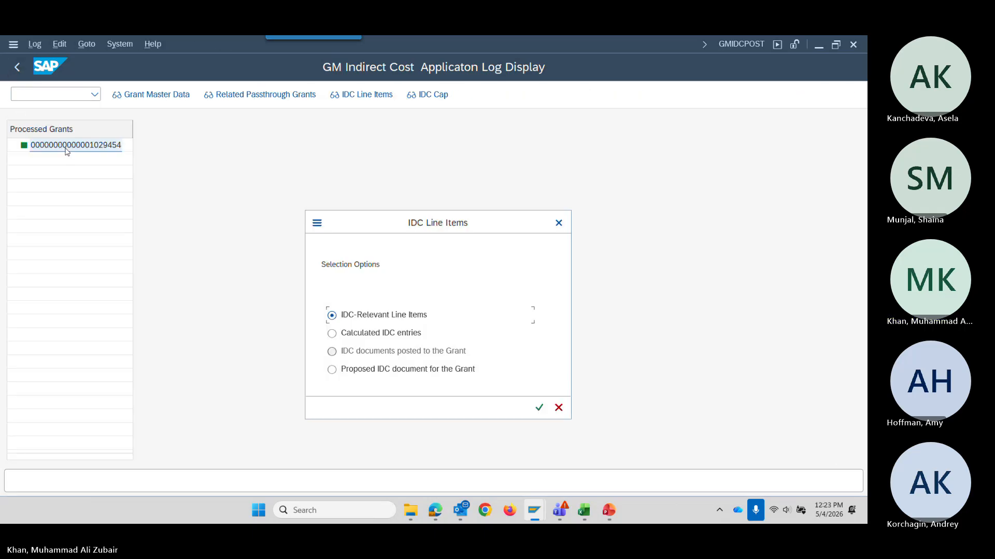
Leave the test run log, turn off Test Run and execute the indirect cost posting for grant 1029454.
left_click(559, 408)
left_click(19, 76)
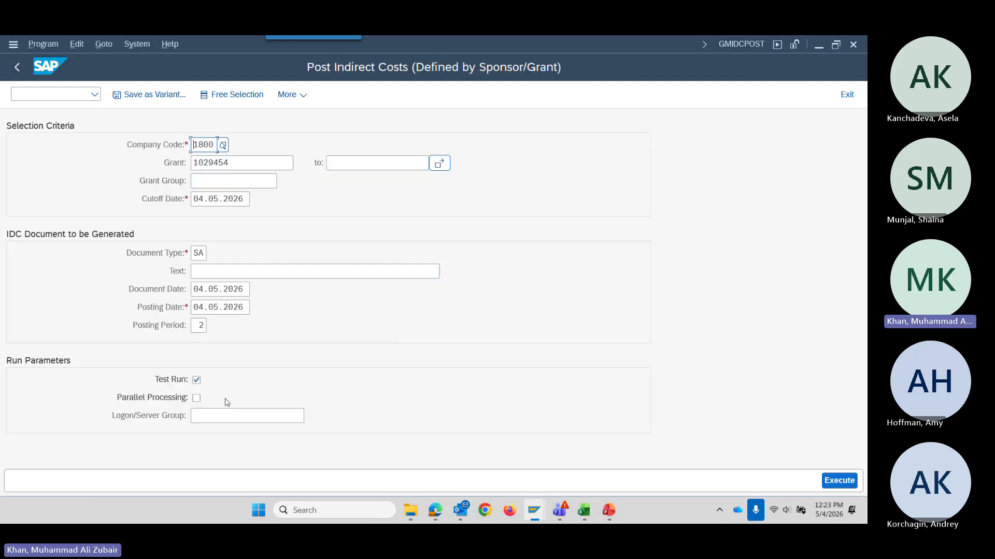
left_click(197, 380)
left_click(839, 486)
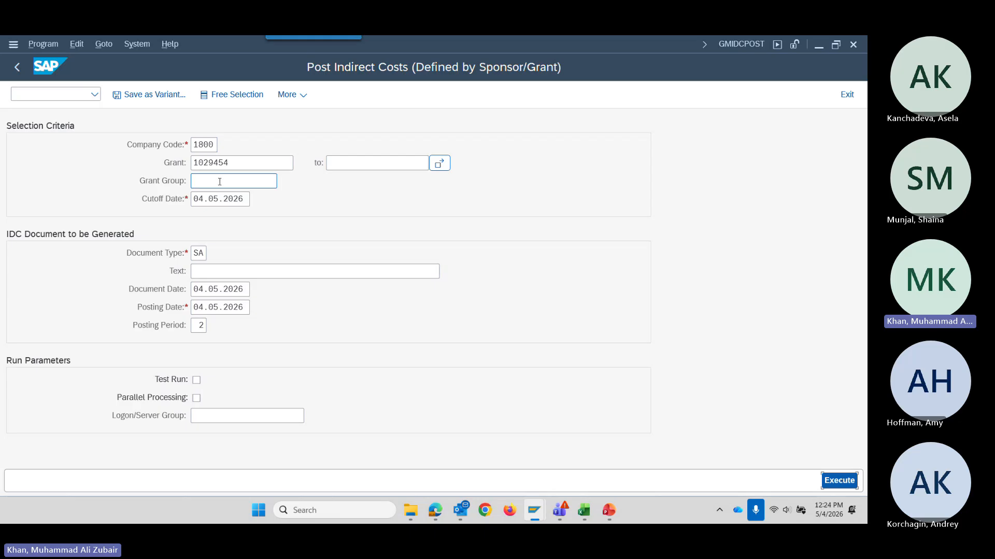
left_click(233, 164)
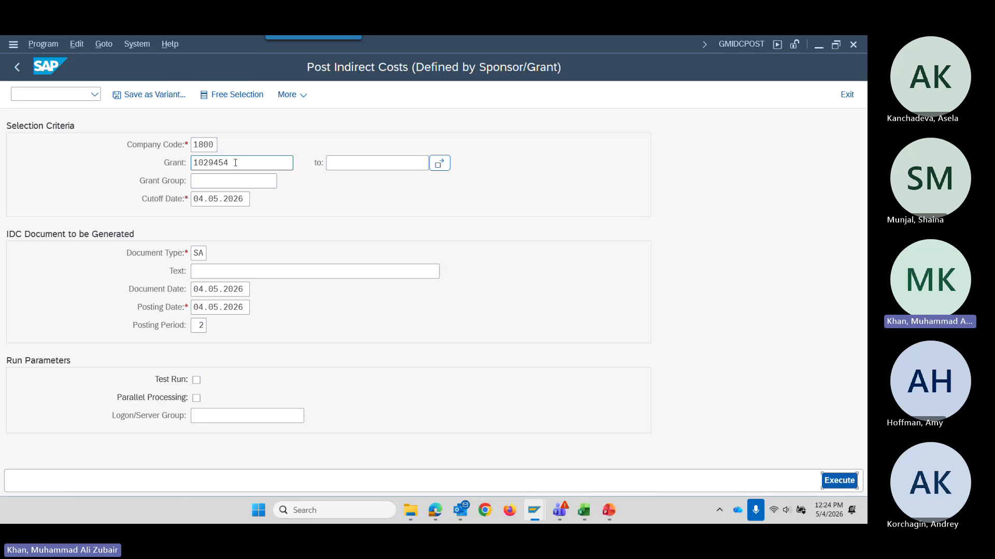
left_click(416, 164)
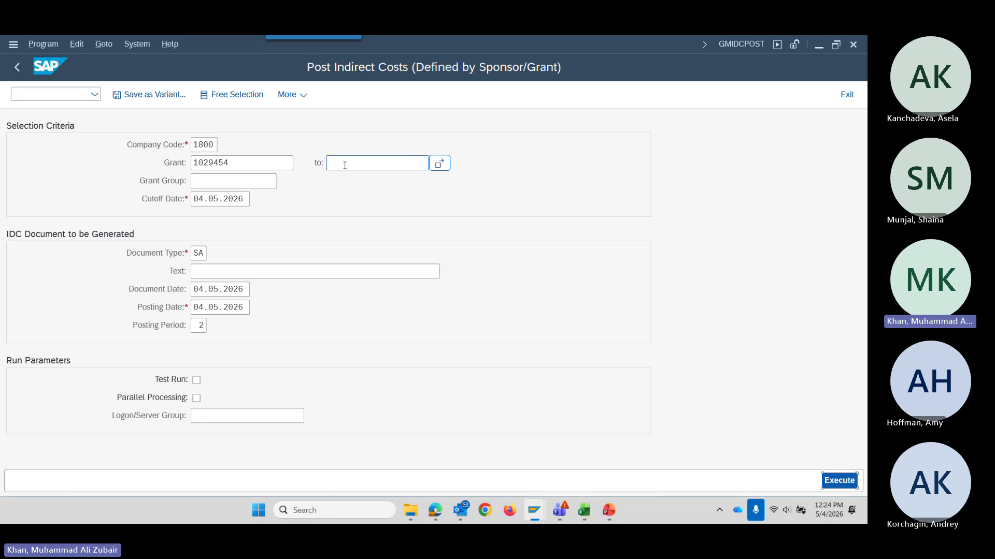
left_click(248, 163)
left_click(227, 182)
left_click(838, 480)
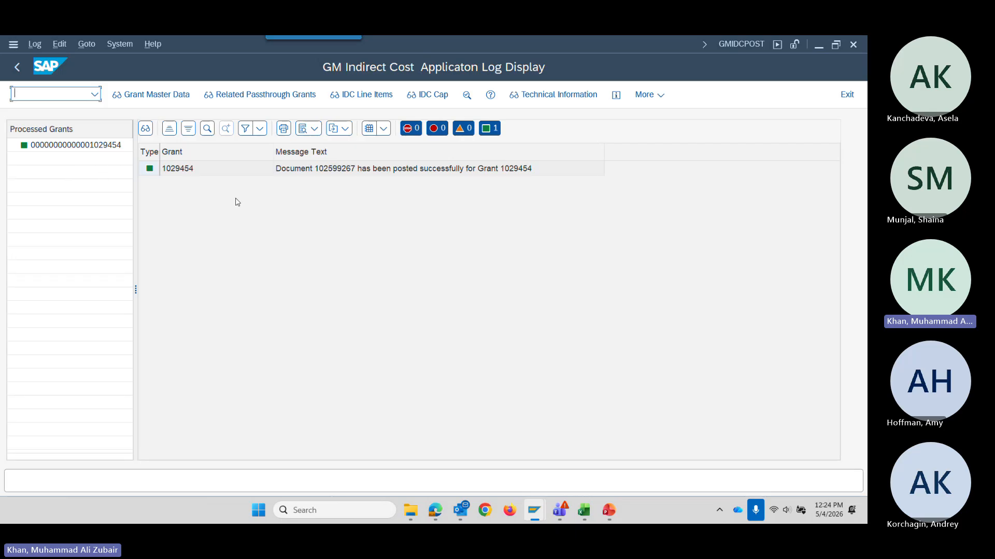
Open the details of the posting message and copy document number 102599267 from it.
left_click(356, 173)
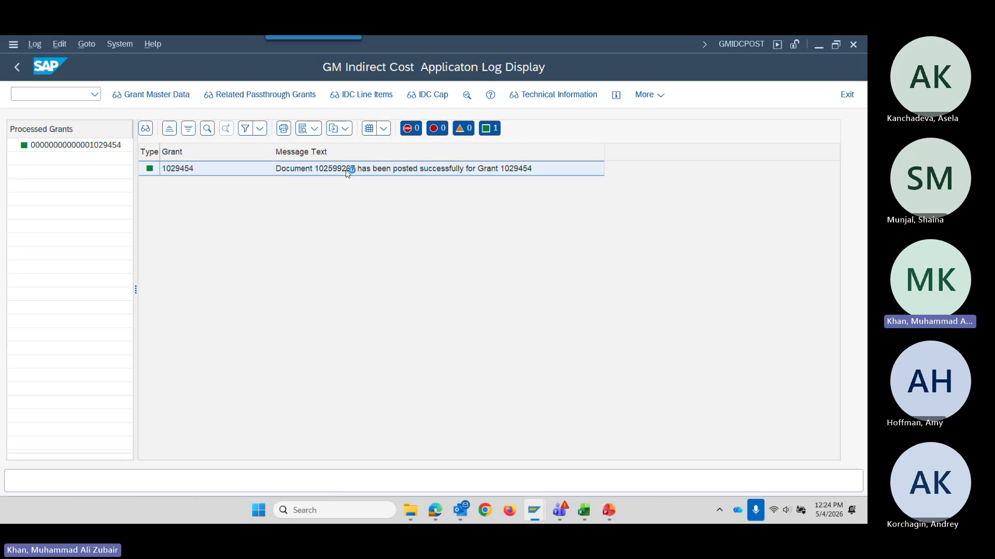
left_click_drag(432, 149, 391, 150)
key("ctrl+c")
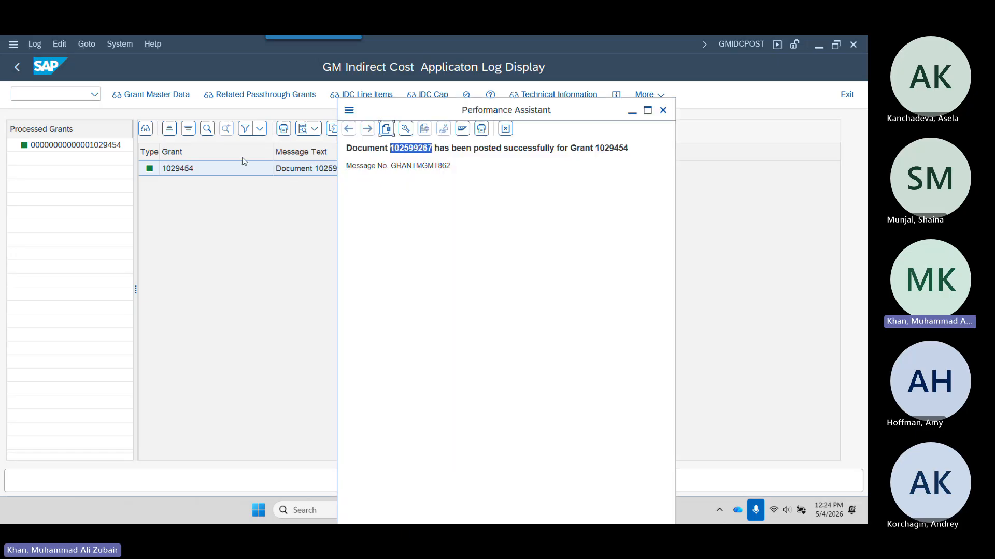
left_click(74, 93)
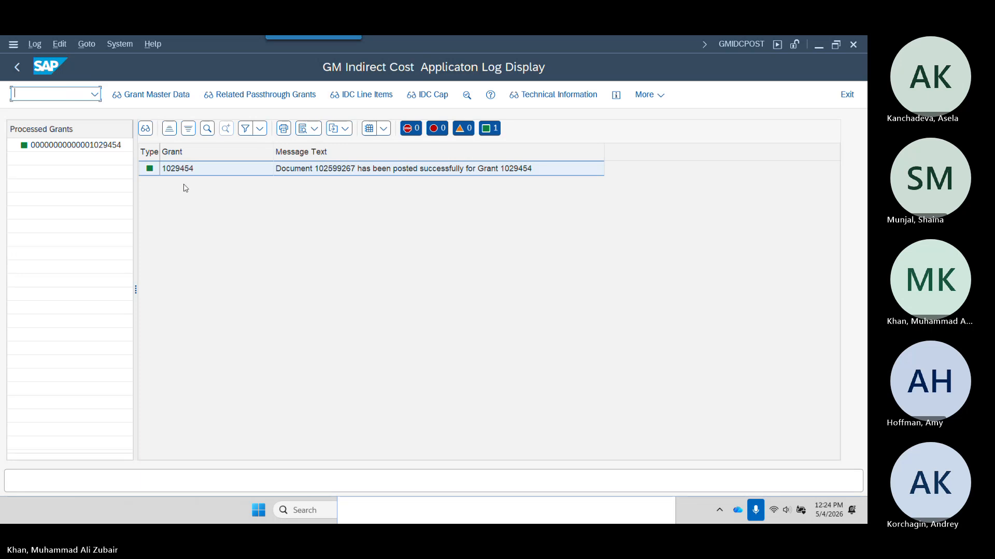
In Excel's IDC sheet, paste the copied document number into cell C30 beside FB03 and clear cell D29.
left_click(817, 49)
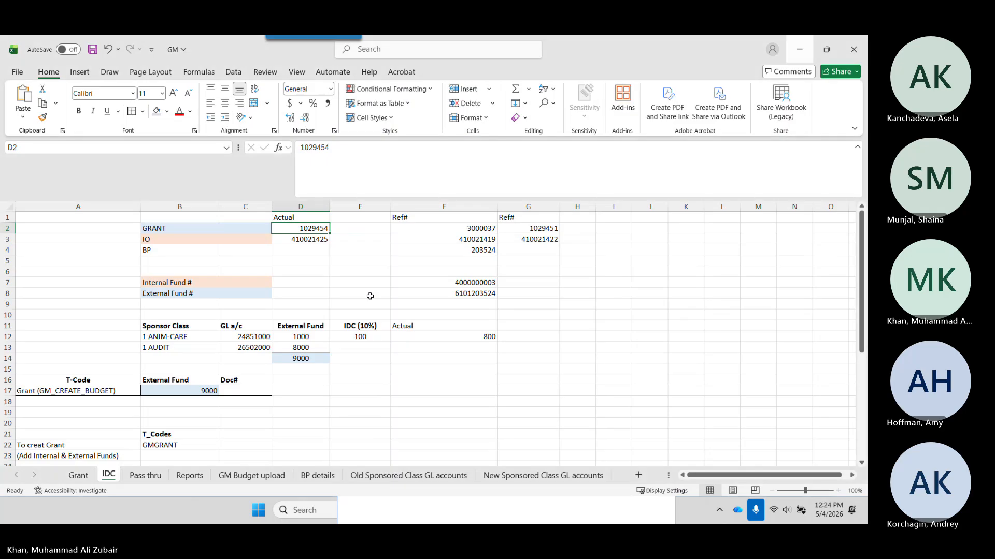
scroll(219, 417, "down", 1)
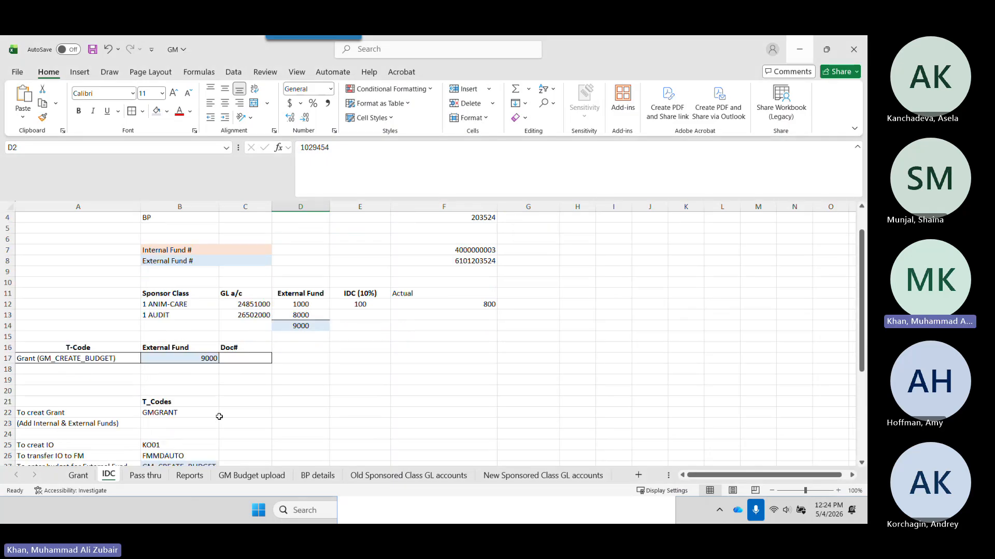
scroll(220, 416, "down", 6)
left_click(209, 305)
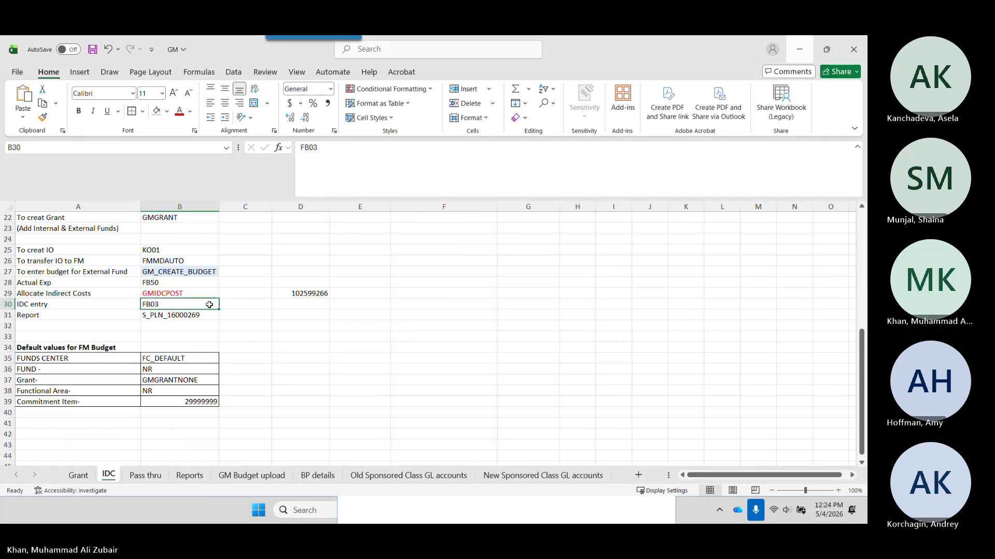
left_click(249, 303)
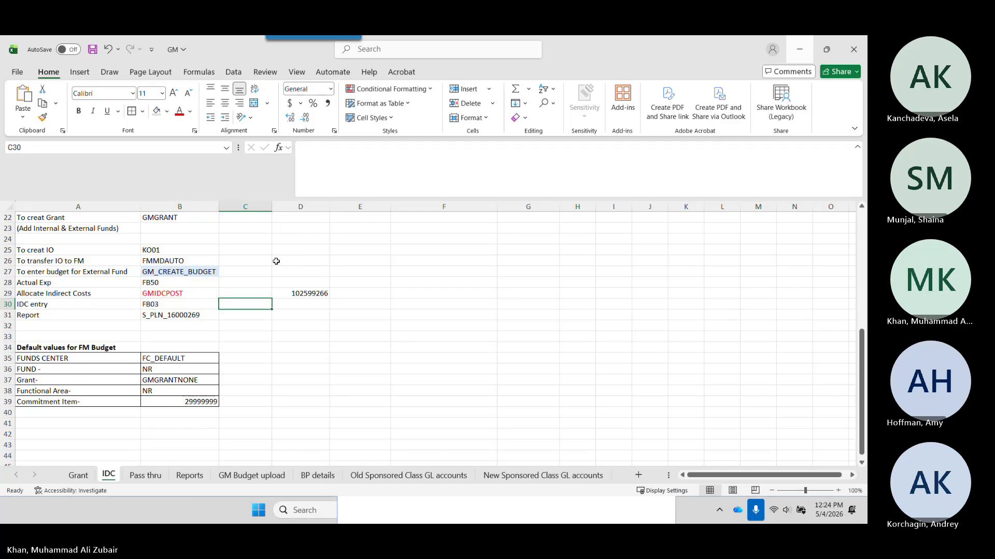
left_click(354, 170)
key("ctrl+v")
left_click(316, 344)
left_click(305, 291)
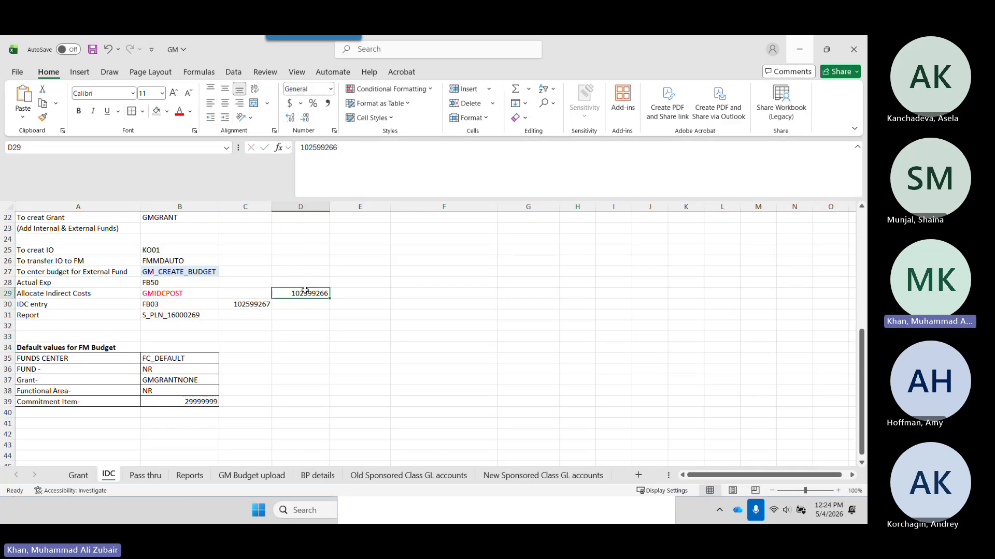
key("Delete")
Close the message details window and switch back to the indirect cost log in SAP.
left_click(164, 305)
key("alt+Tab")
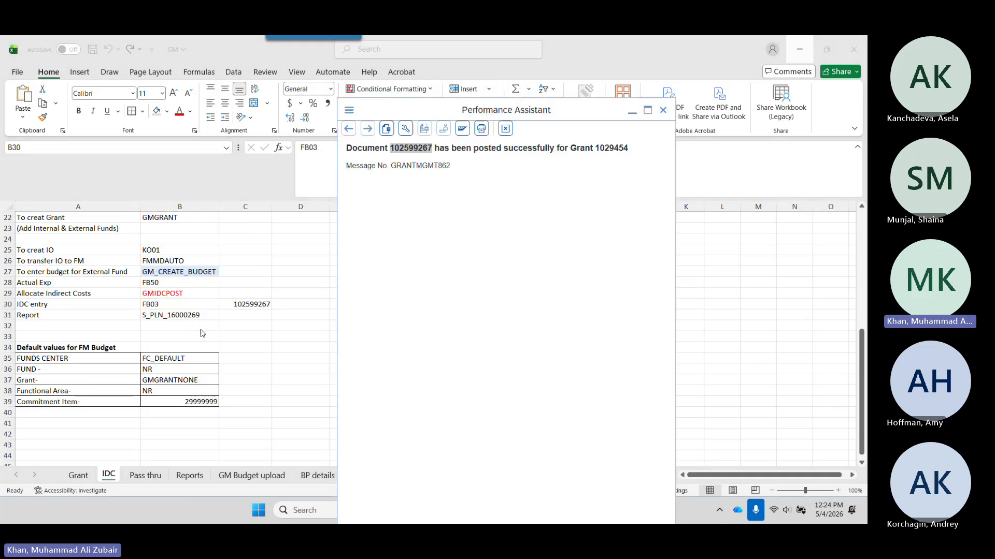
left_click(663, 110)
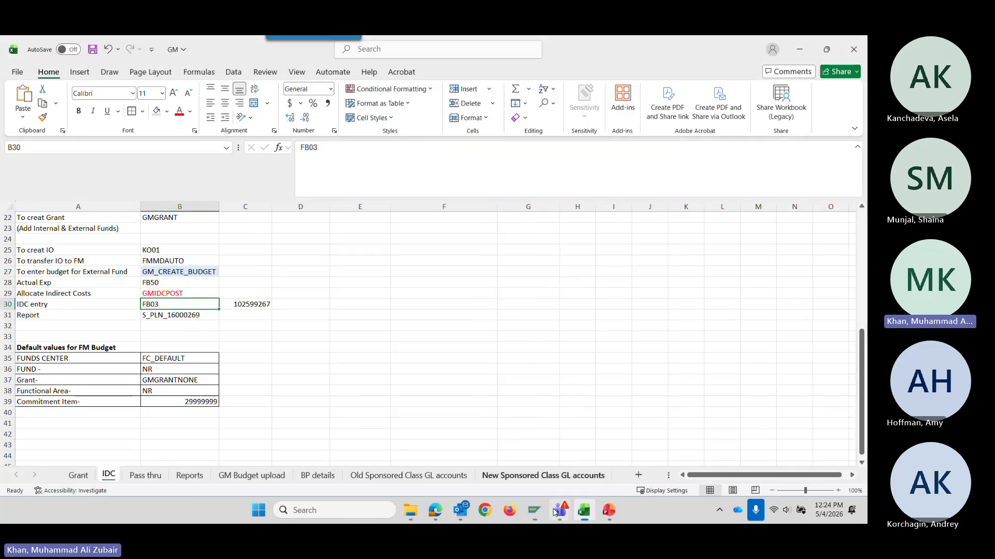
mouse_move(534, 516)
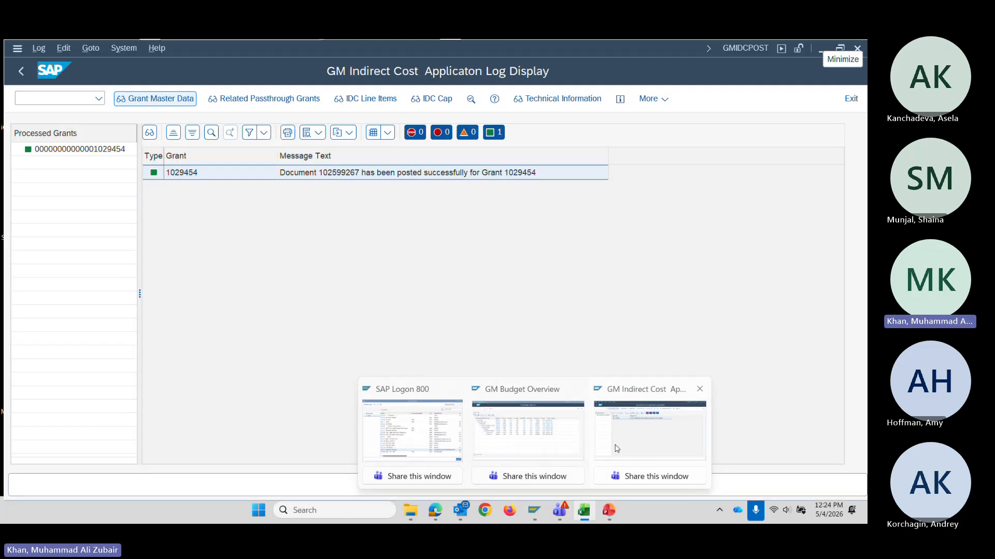
left_click(650, 430)
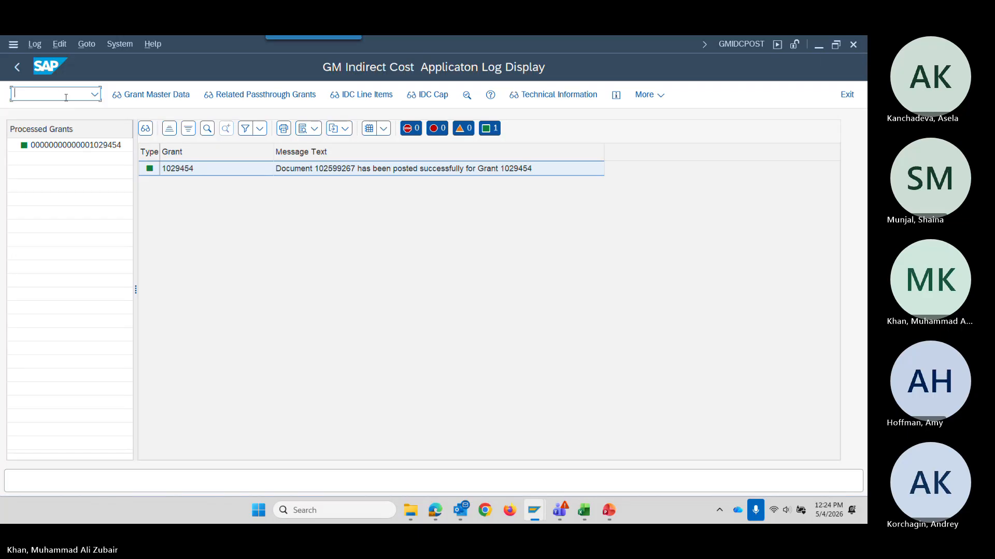
Open transaction FB03 and display the posted IDC document 102599267 in company code 1800.
left_click(67, 98)
type("/nfb0")
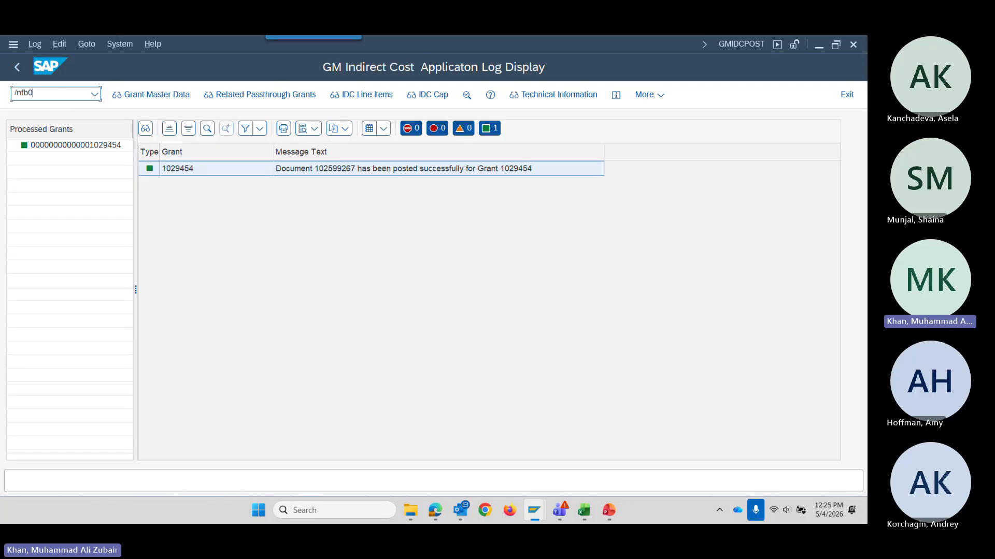
type("3")
key("Return")
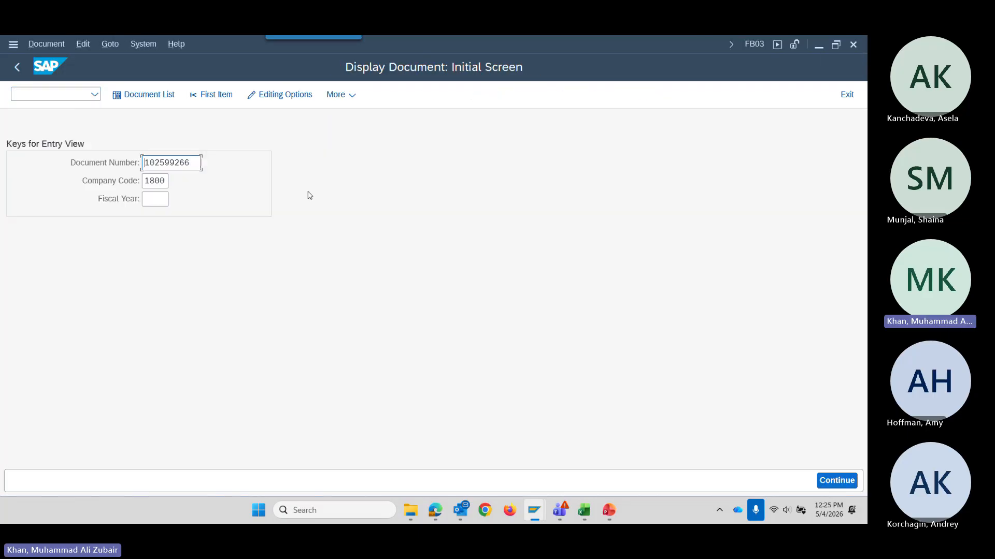
left_click_drag(200, 163, 125, 154)
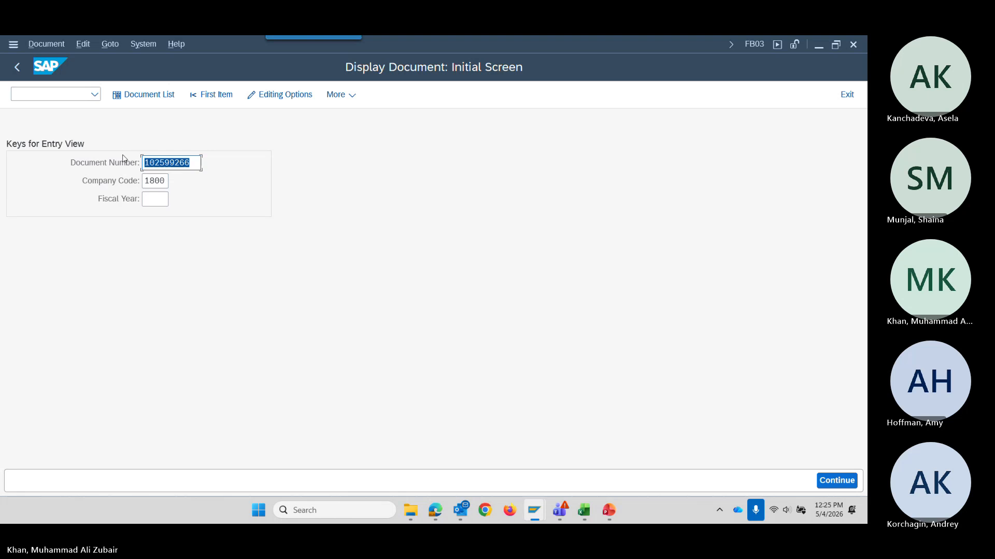
key("ctrl+v")
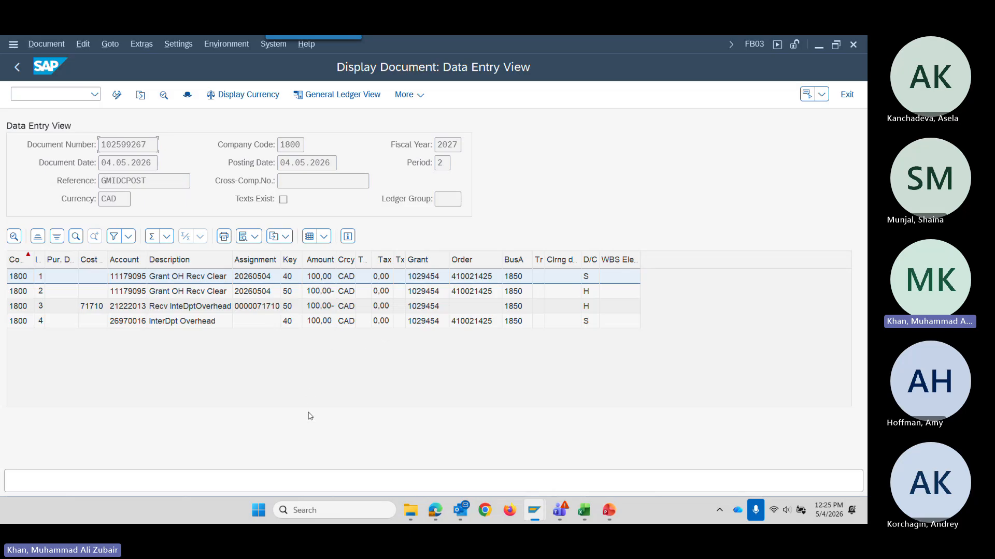
Copy the report code S_PLN_16000269 from Excel and open that transaction in a new SAP session.
key("alt+Tab")
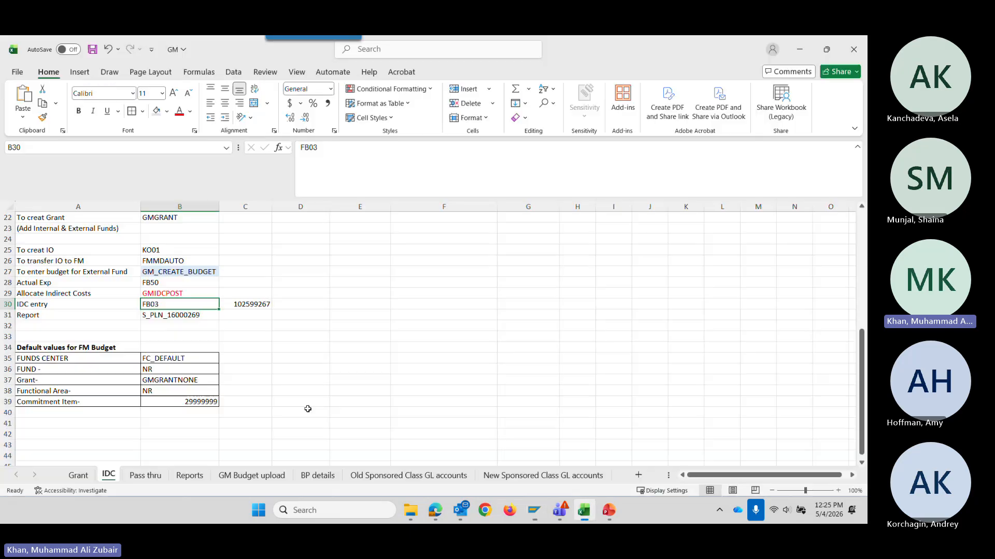
left_click(163, 321)
key("ctrl+c")
key("alt+Tab")
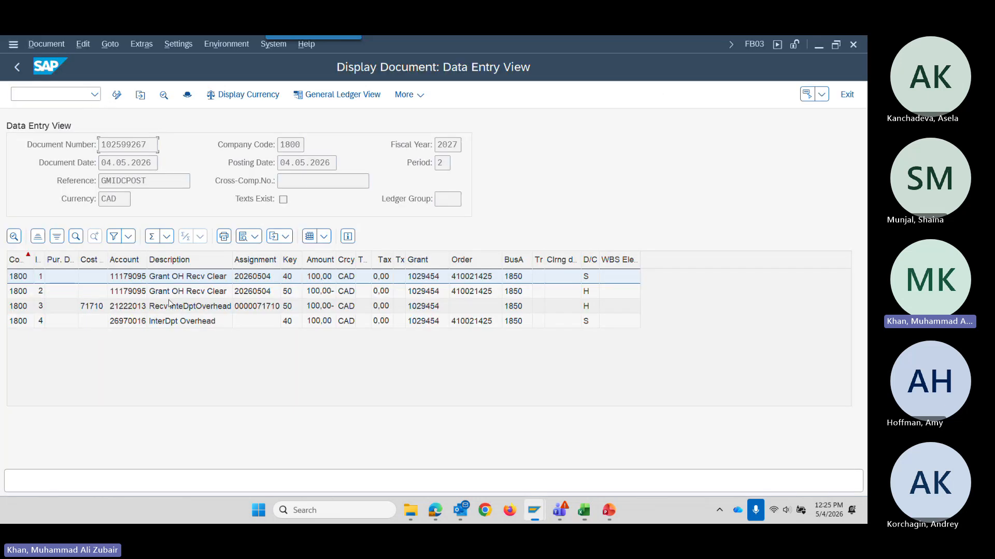
left_click(72, 90)
type("/n")
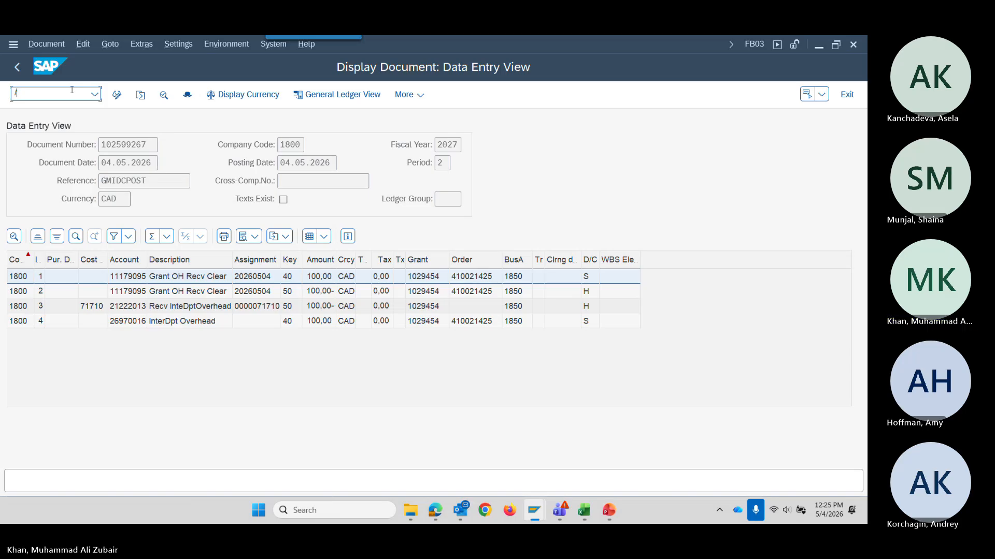
key("BackSpace")
type("o")
key("ctrl+v")
key("Return")
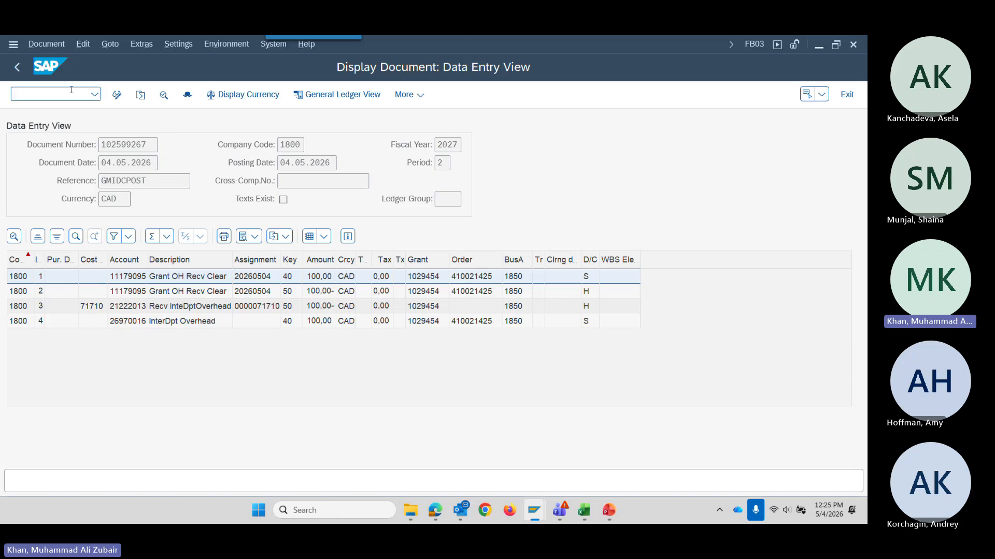
Copy grant number 1029454 from cell D2 of Excel's IDC sheet into the Grant field of SAP's Grants Management line item report.
left_click(236, 197)
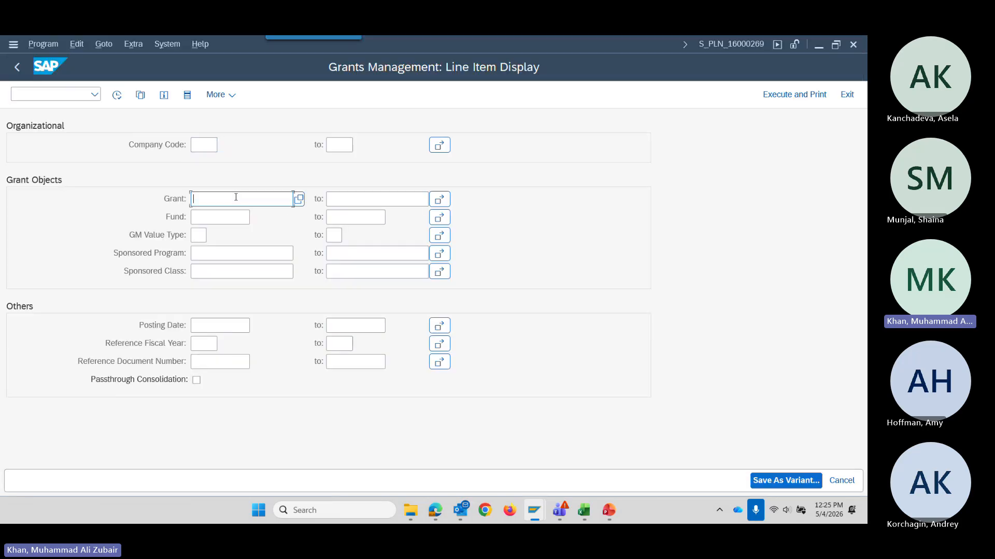
key("alt+Tab")
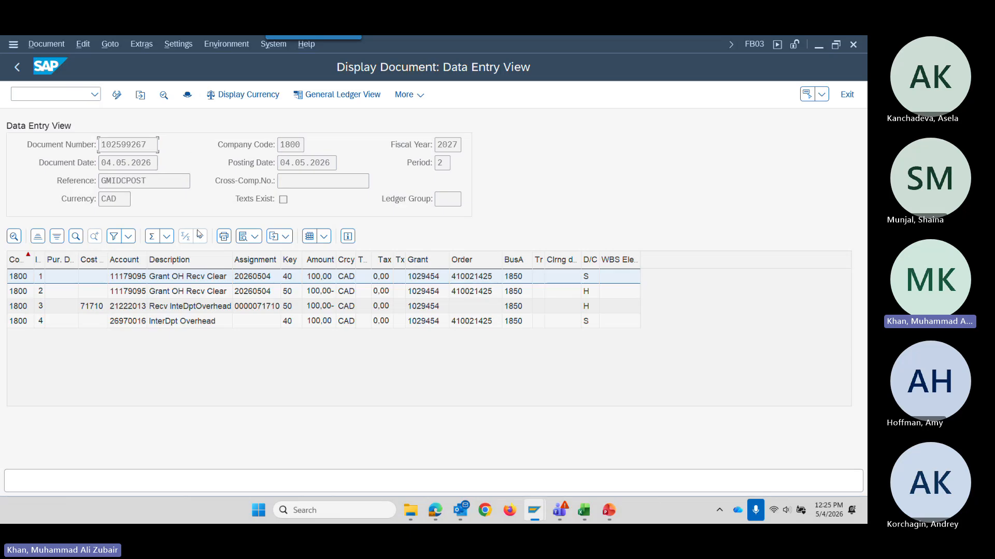
mouse_move(554, 513)
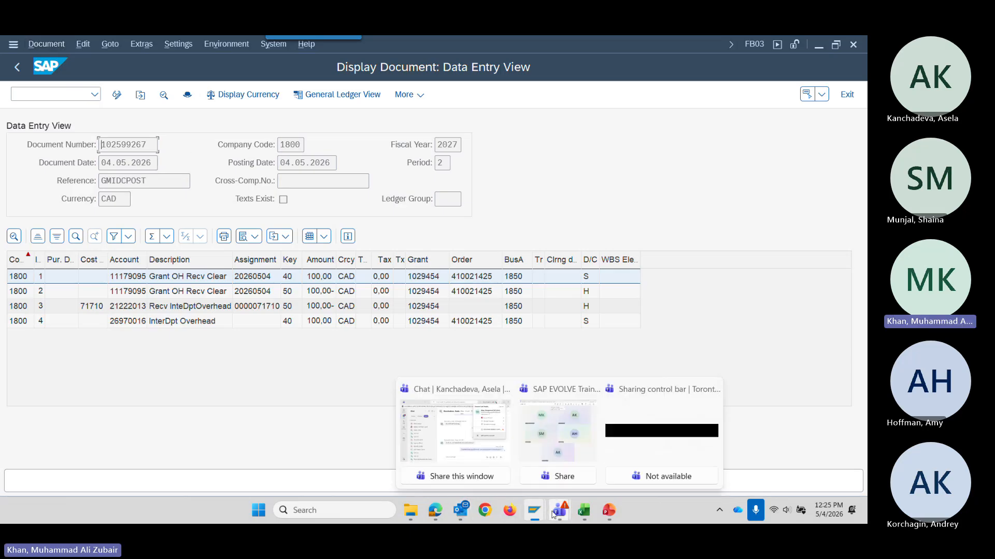
left_click(584, 511)
left_click(347, 279)
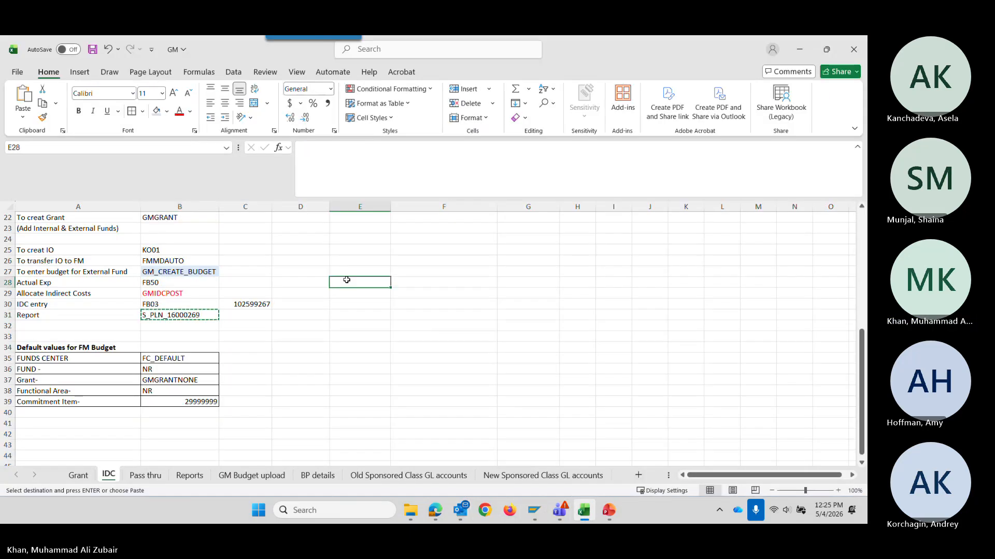
scroll(347, 279, "up", 7)
left_click(312, 232)
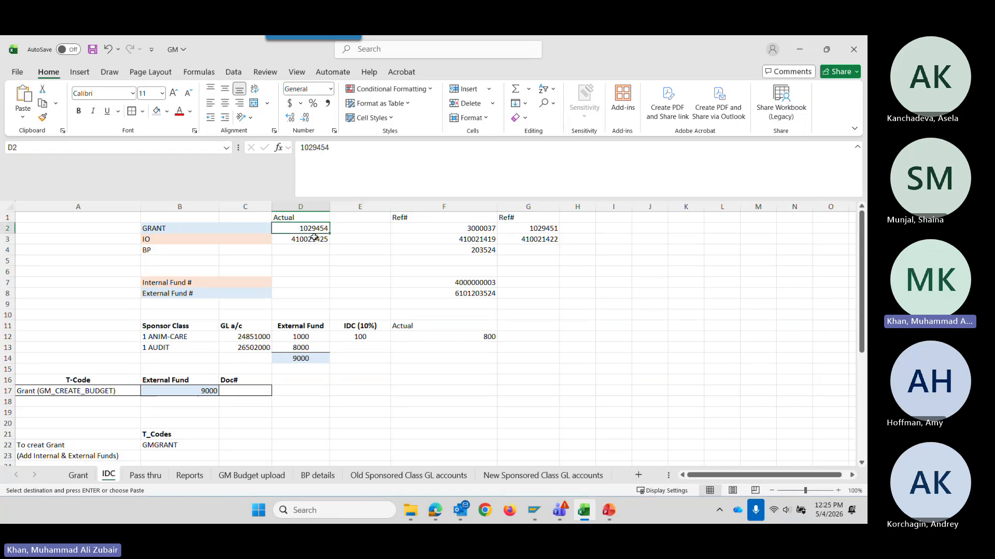
key("alt+Tab")
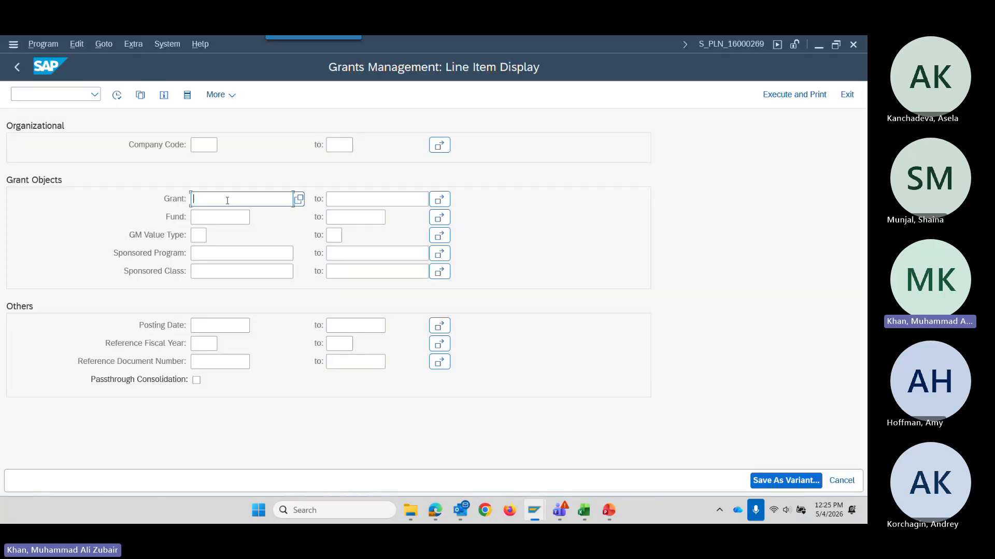
key("ctrl+v")
Set the company code to 1800 and run the line item report for the grant.
left_click(204, 145)
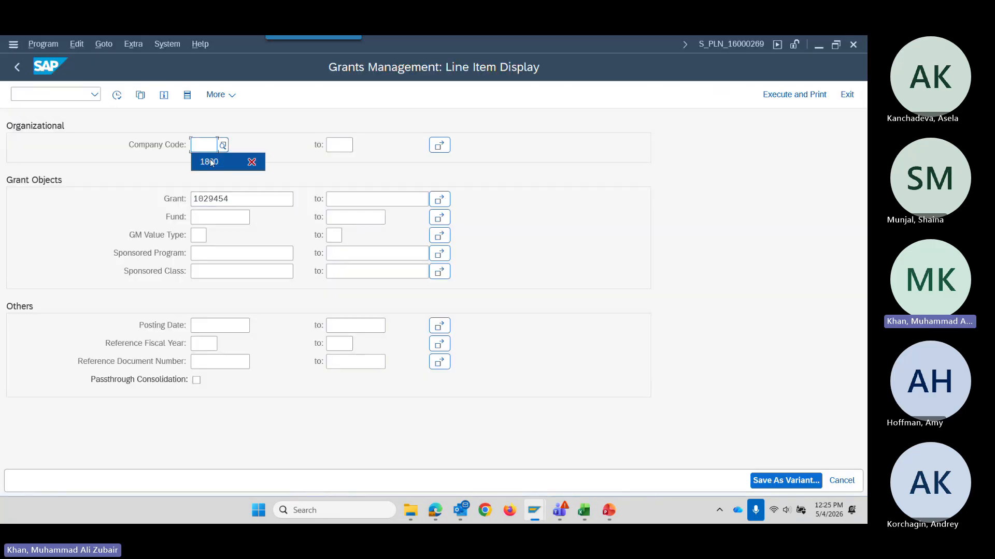
left_click(210, 160)
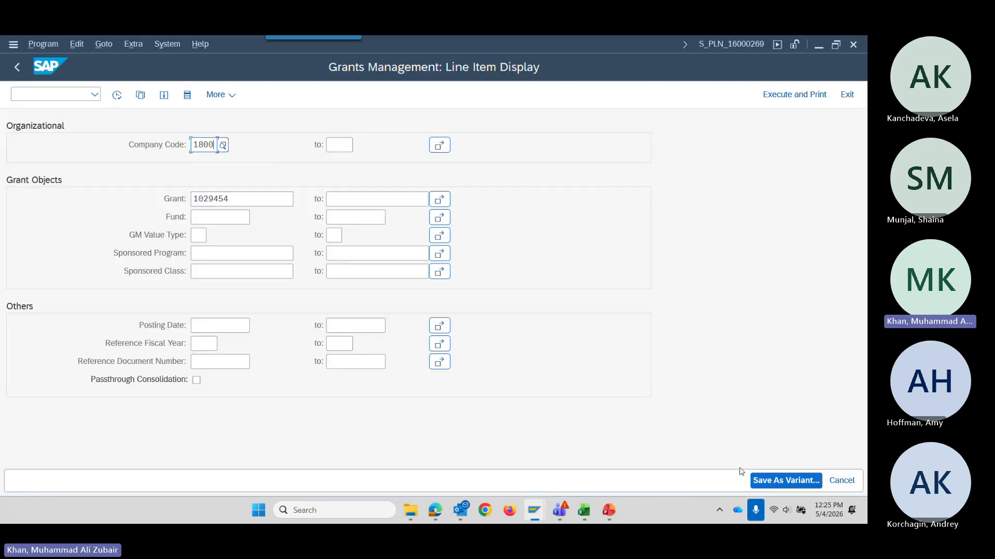
left_click(117, 94)
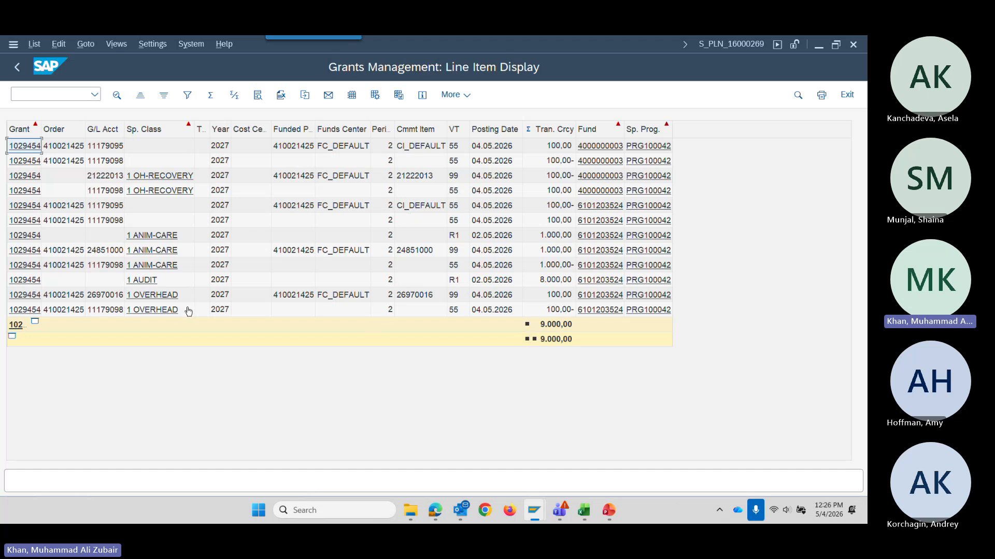
Switch to Excel and review the IDC sheet's GMIDCPOST entry, 10% indirect cost figures and transaction code list.
key("alt+Tab")
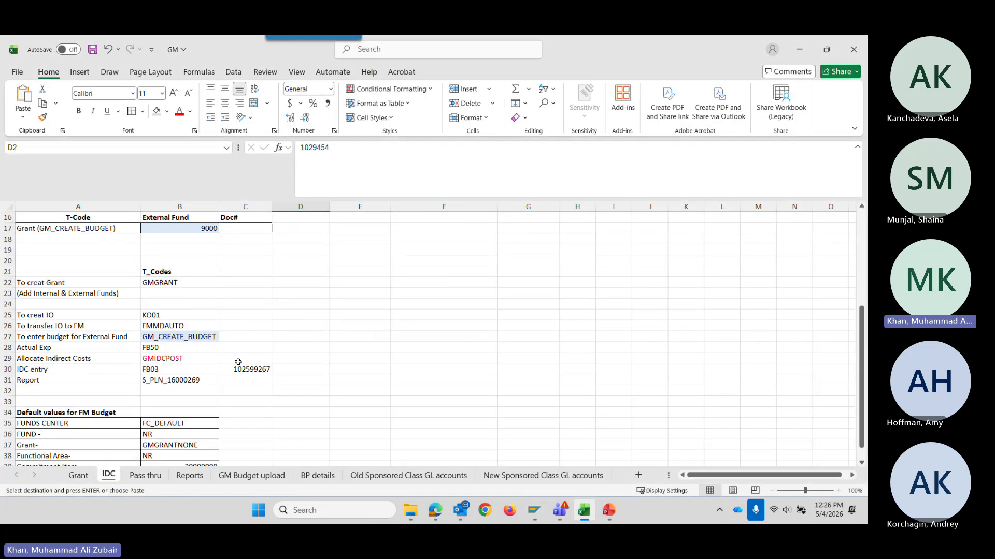
left_click(201, 359)
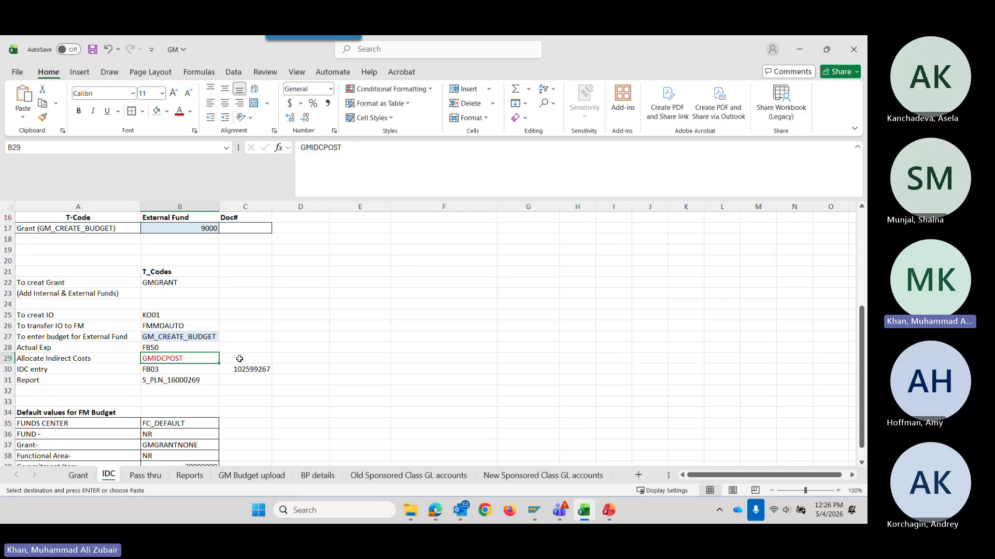
scroll(239, 358, "up", 4)
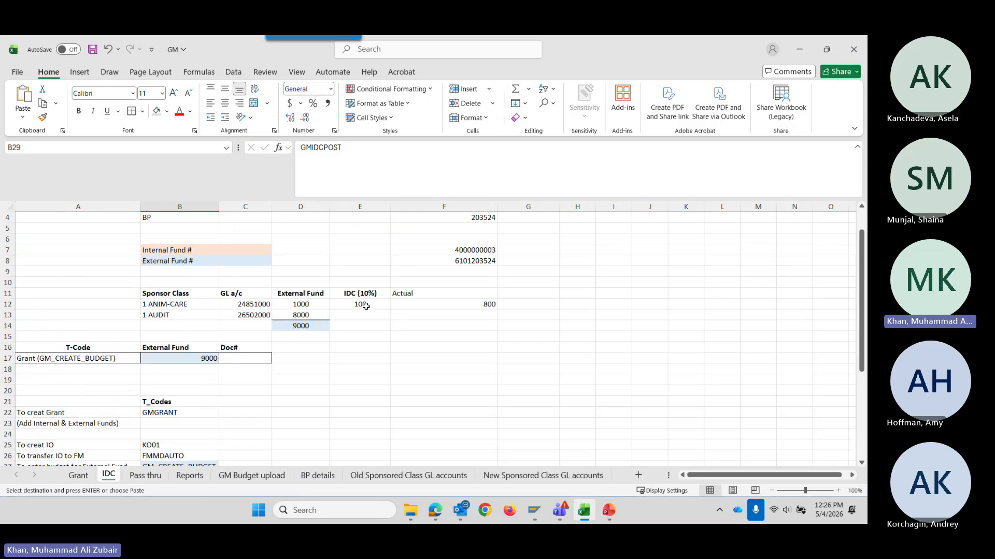
scroll(351, 350, "down", 4)
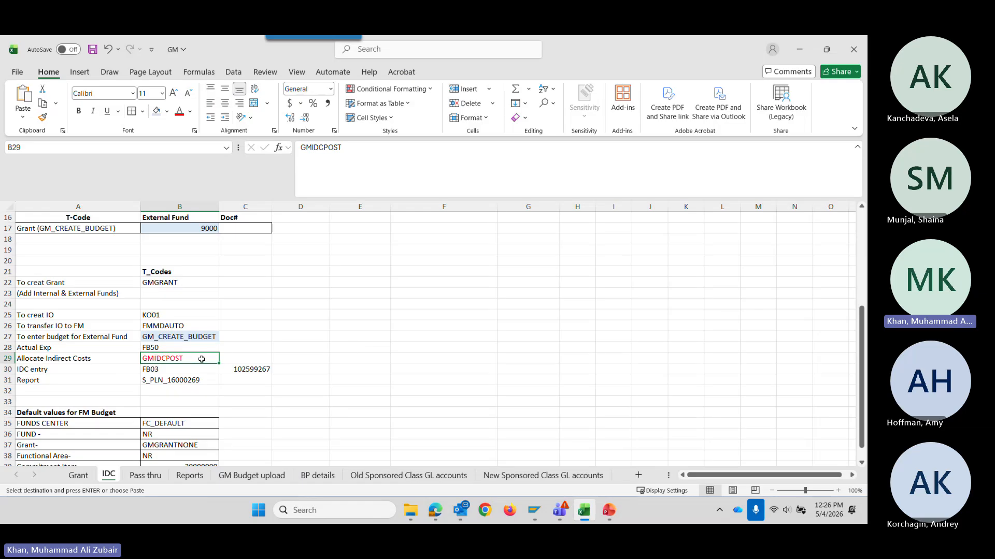
scroll(268, 424, "down", 2)
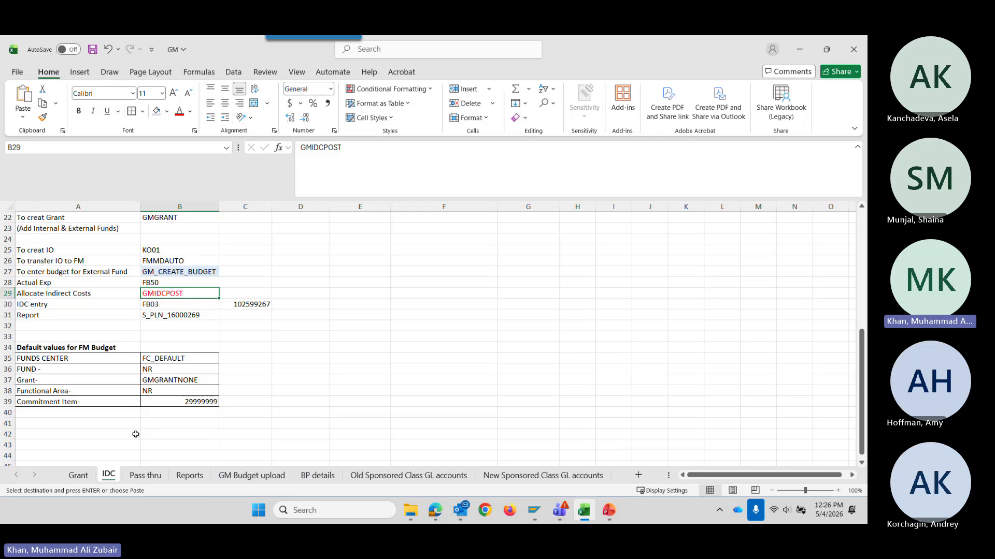
View the Pass thru sheet and open the Reports sheet of the workbook.
left_click(145, 475)
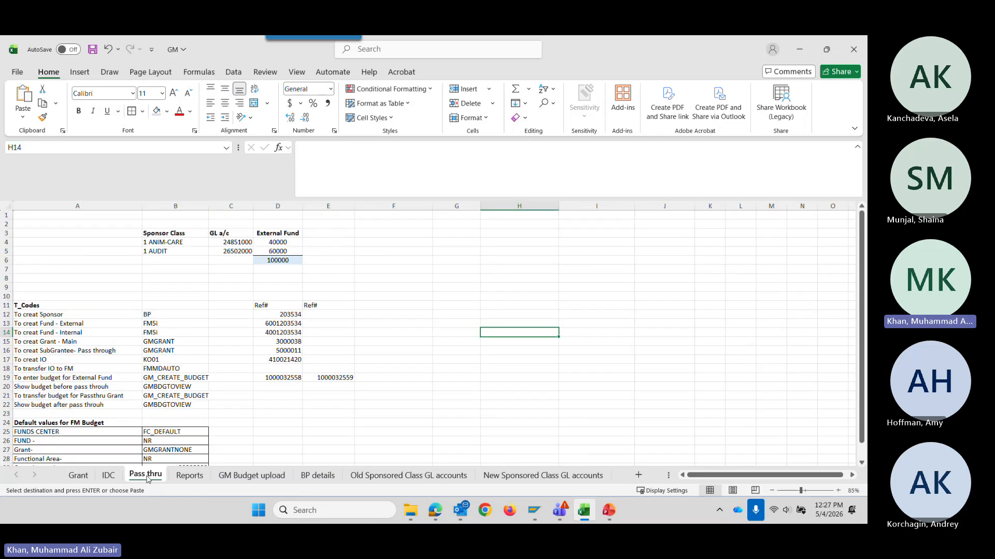
left_click(186, 476)
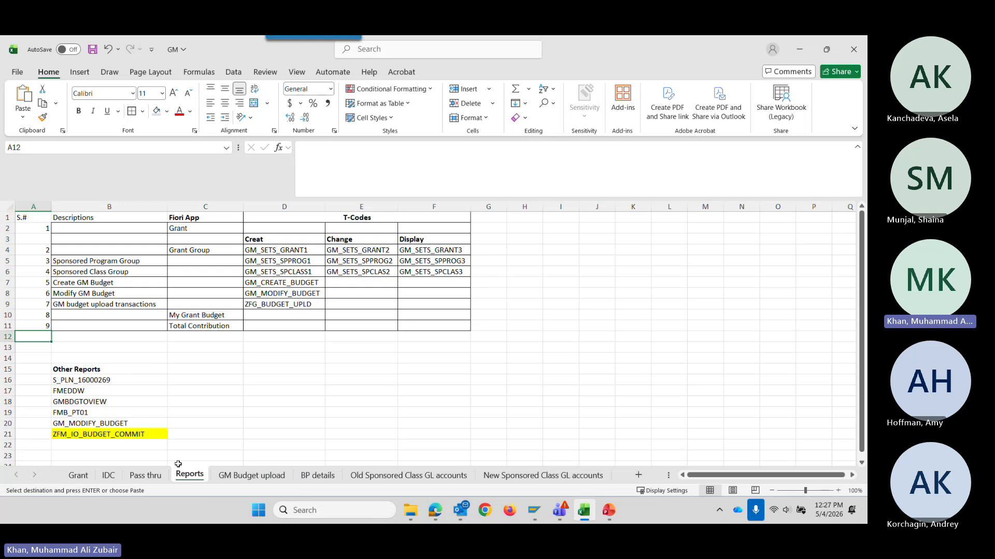